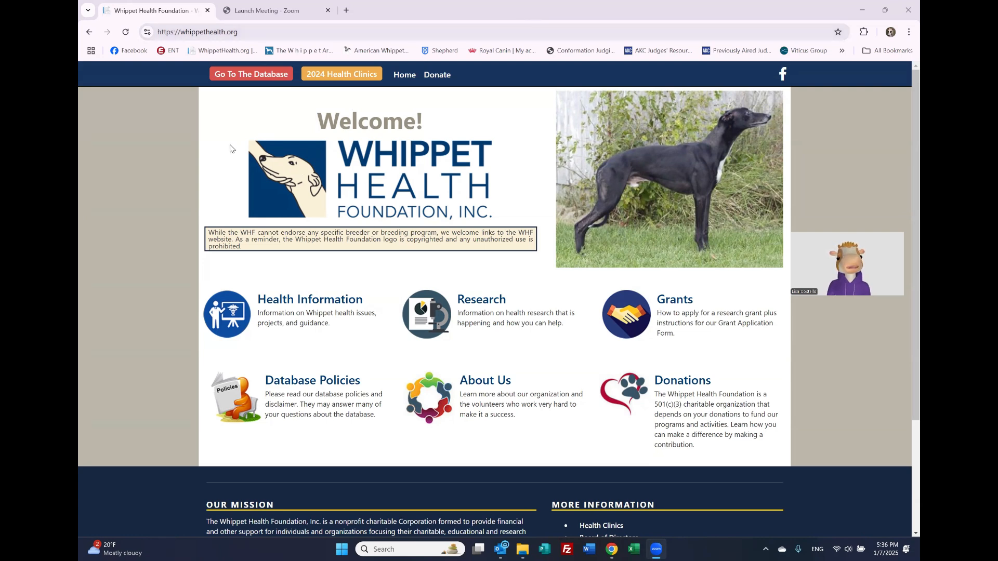
# Step: Go to the database's Submit Data page and open the Litter Submission Form
pyautogui.click(220, 76)
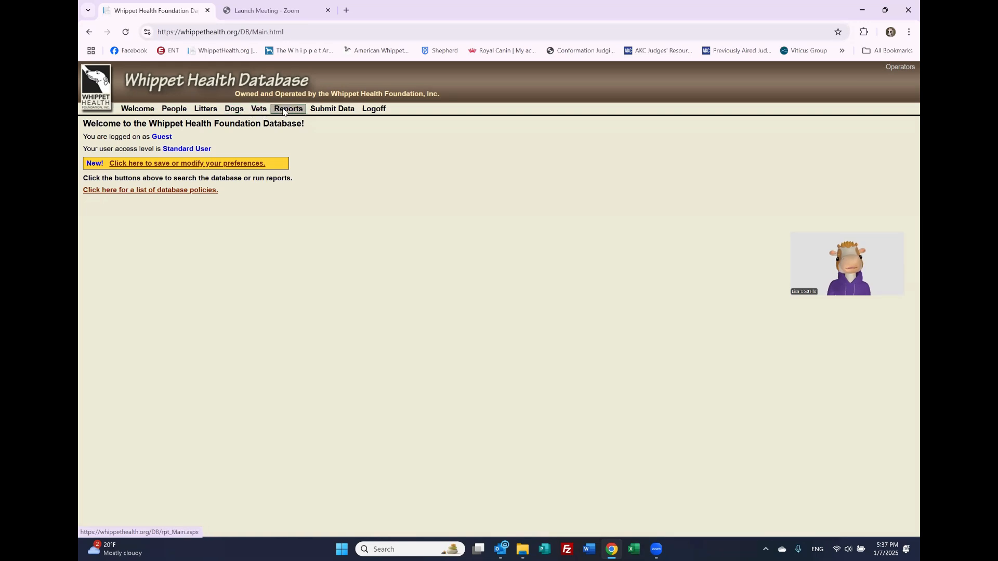
pyautogui.click(330, 111)
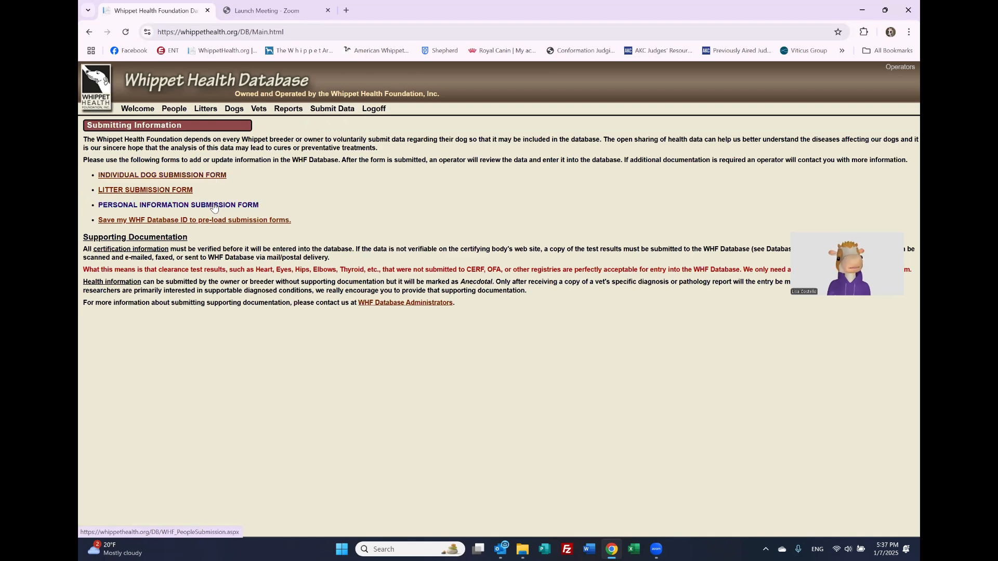
pyautogui.click(182, 191)
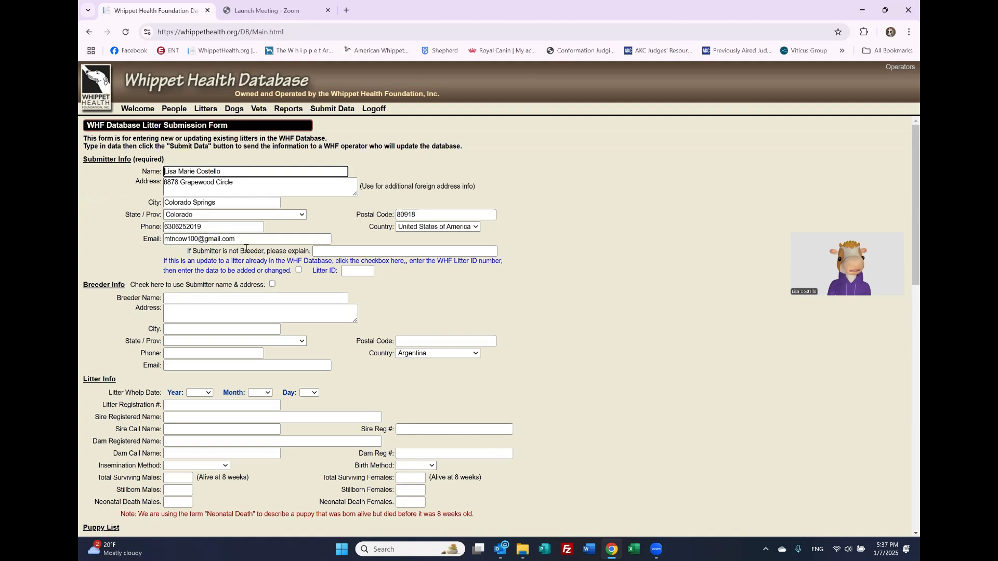
# Step: Explain the submitter is 'Owner of one of the puppies in the litter' in the non-breeder field
pyautogui.click(333, 251)
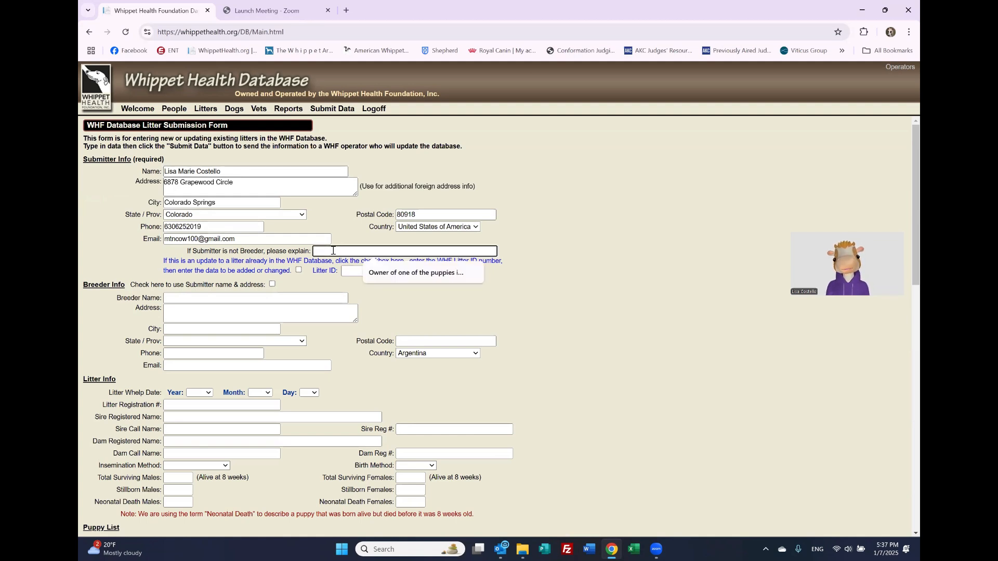
pyautogui.write('Owner of ')
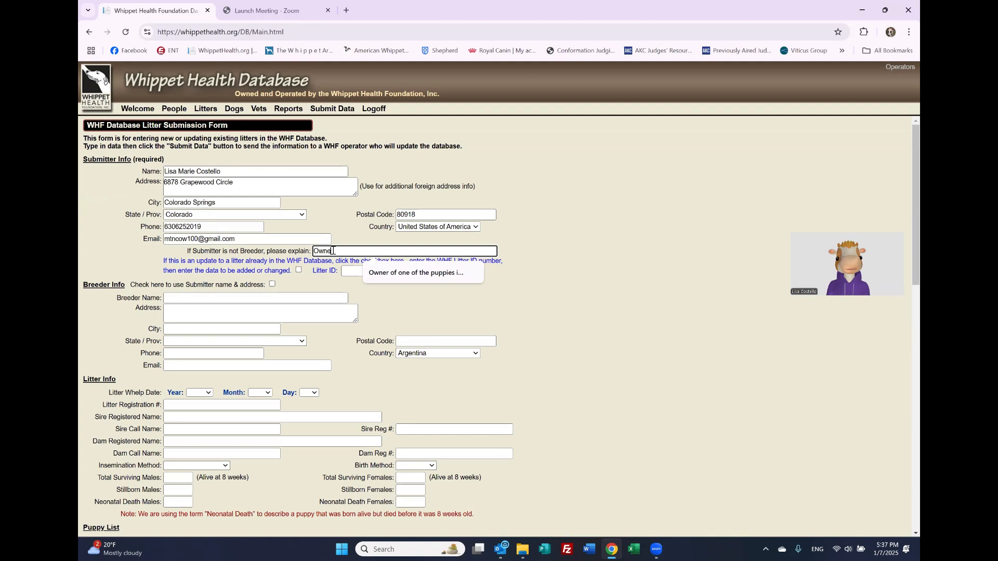
pyautogui.write('one of the puppies in the l')
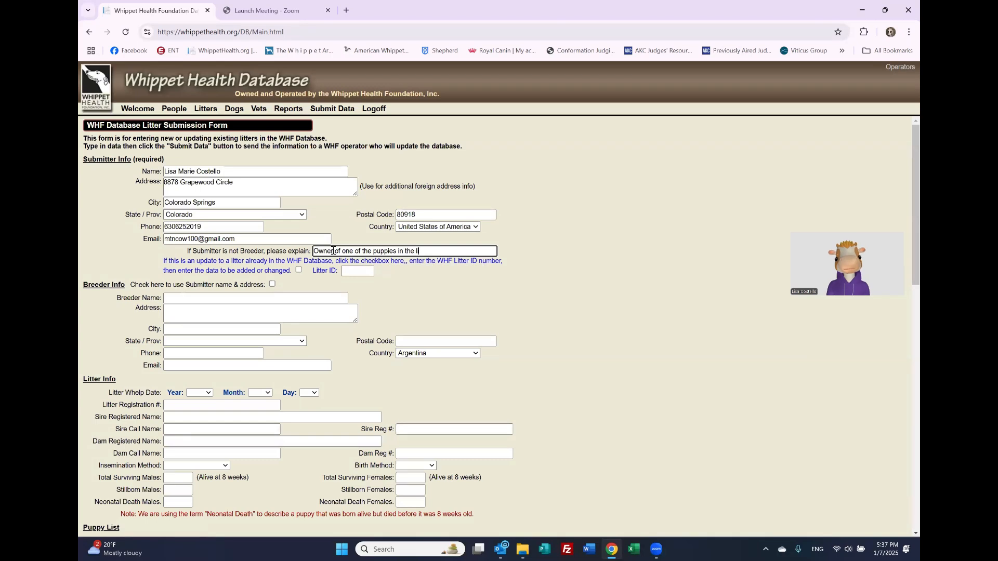
pyautogui.write('itter')
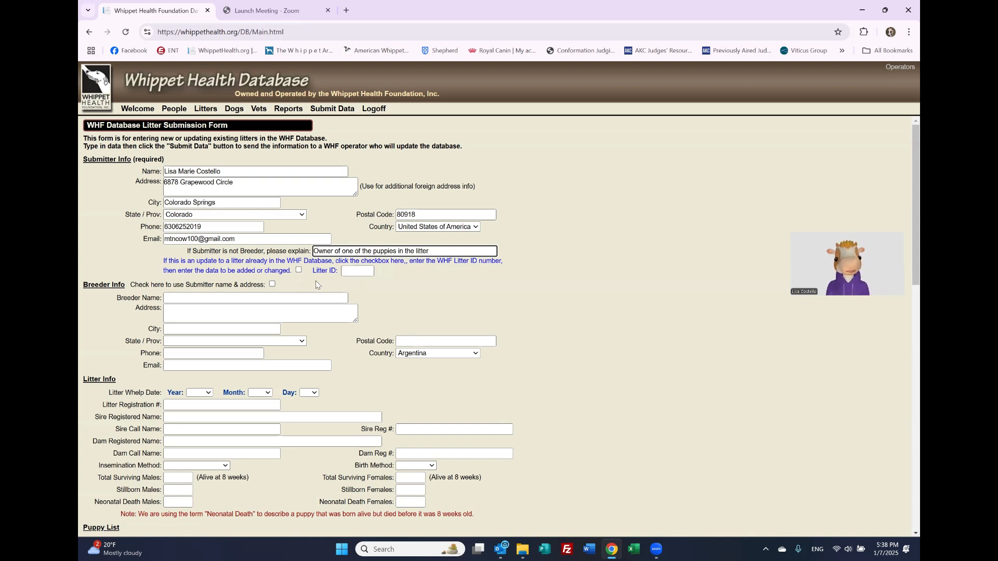
pyautogui.click(233, 298)
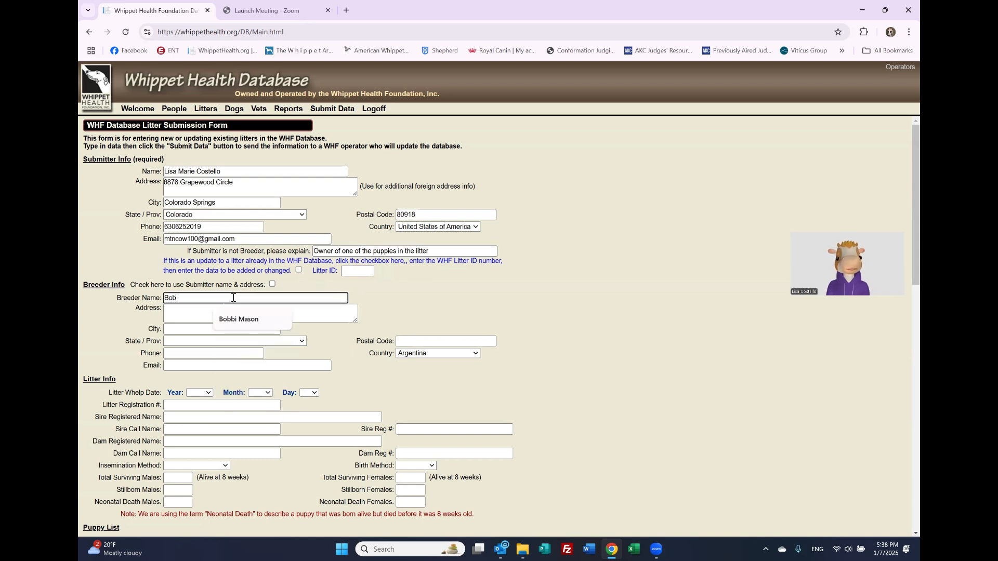
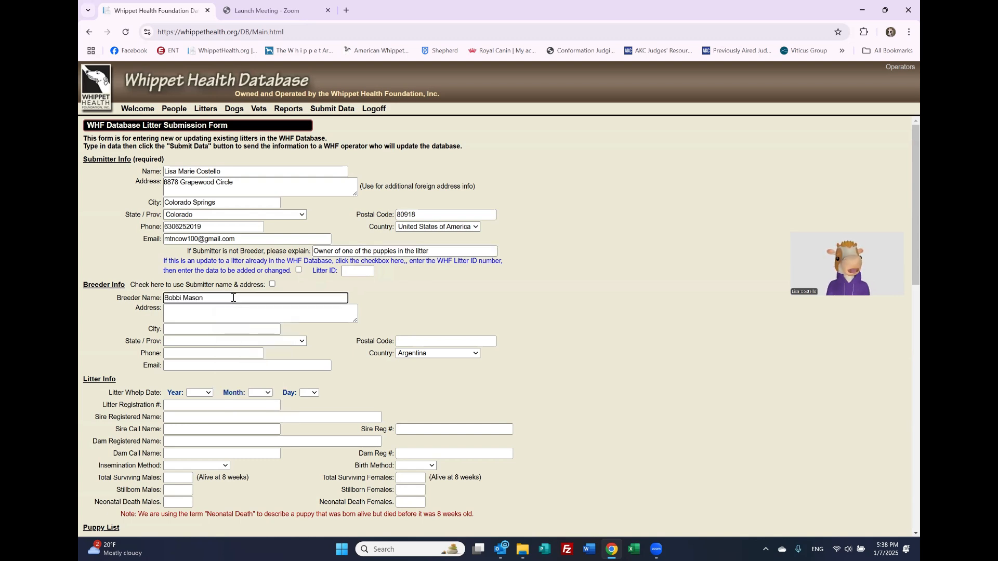
# Step: Fill in the breeder's name and choose Illinois and United States of America as the breeder's location
pyautogui.click(223, 310)
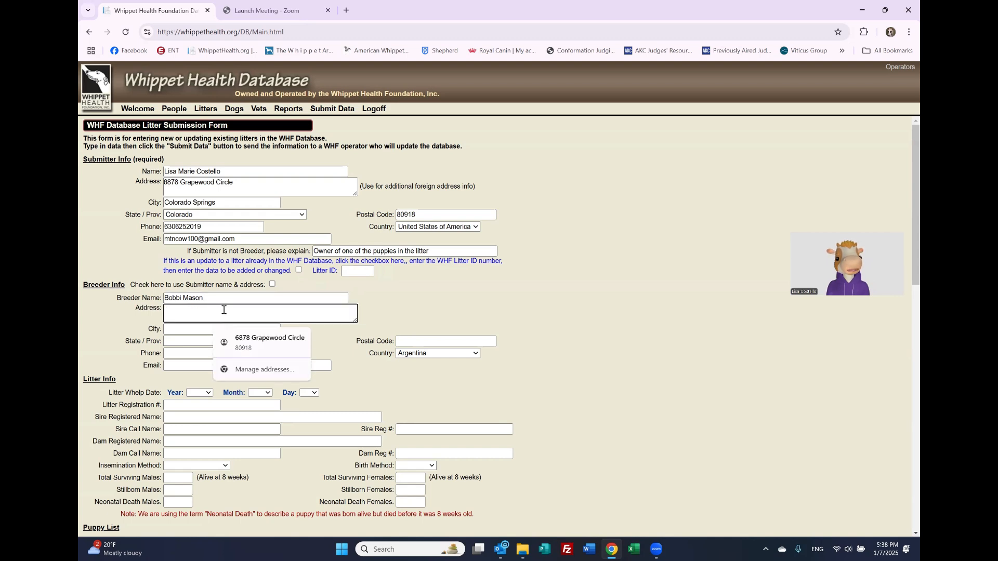
pyautogui.click(190, 343)
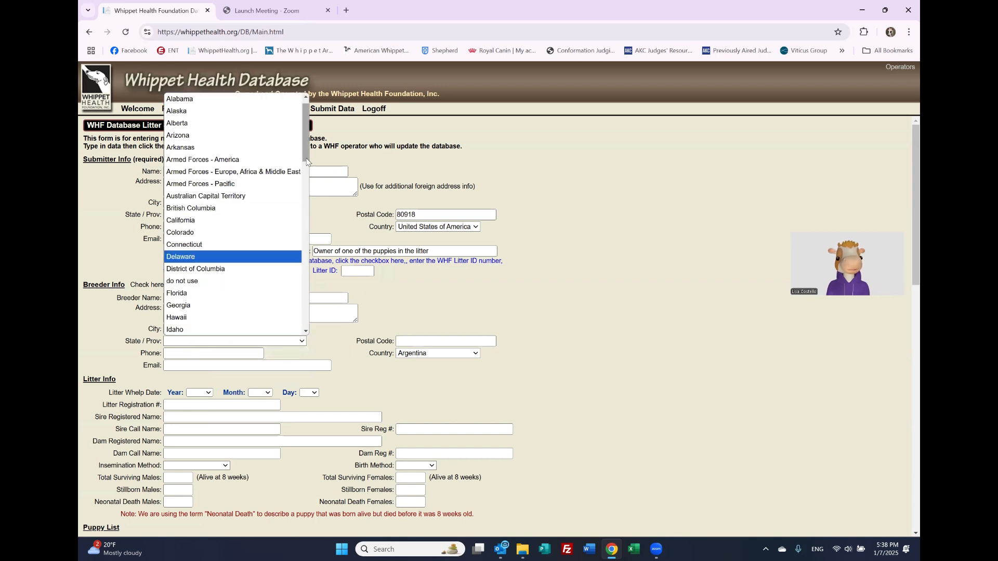
pyautogui.moveTo(307, 162); pyautogui.dragTo(307, 185)
pyautogui.click(213, 247)
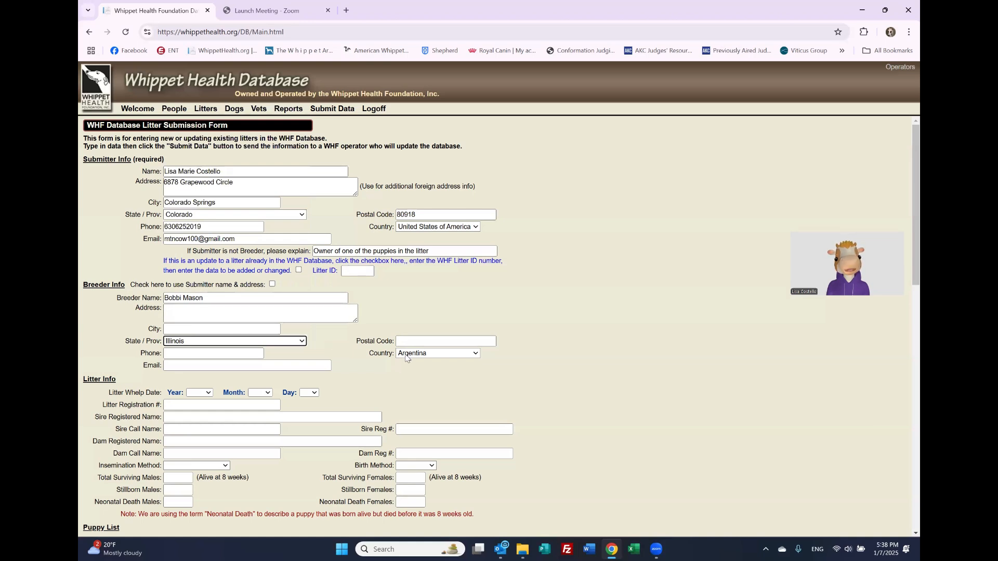
pyautogui.click(458, 354)
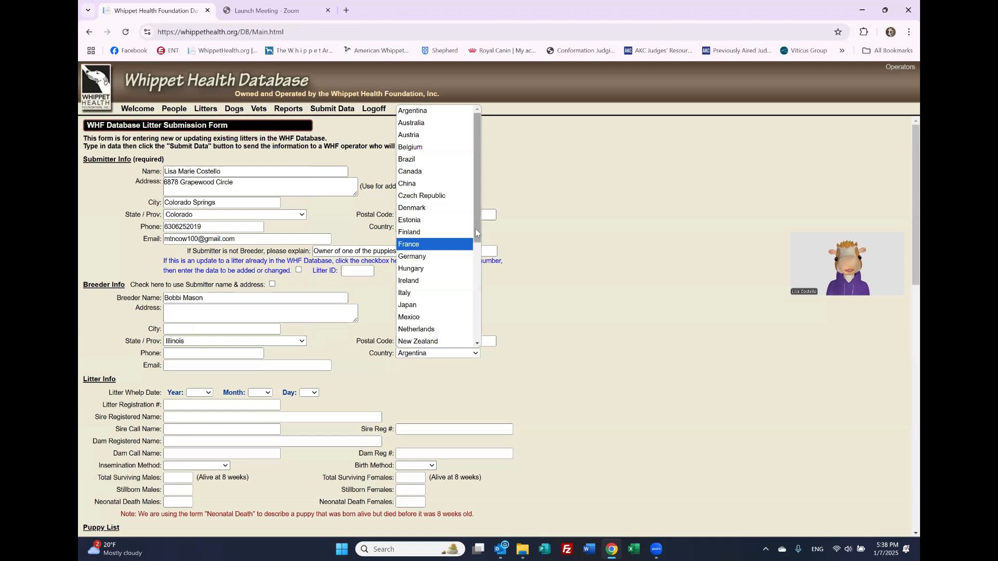
pyautogui.moveTo(475, 228); pyautogui.dragTo(481, 344)
pyautogui.click(450, 342)
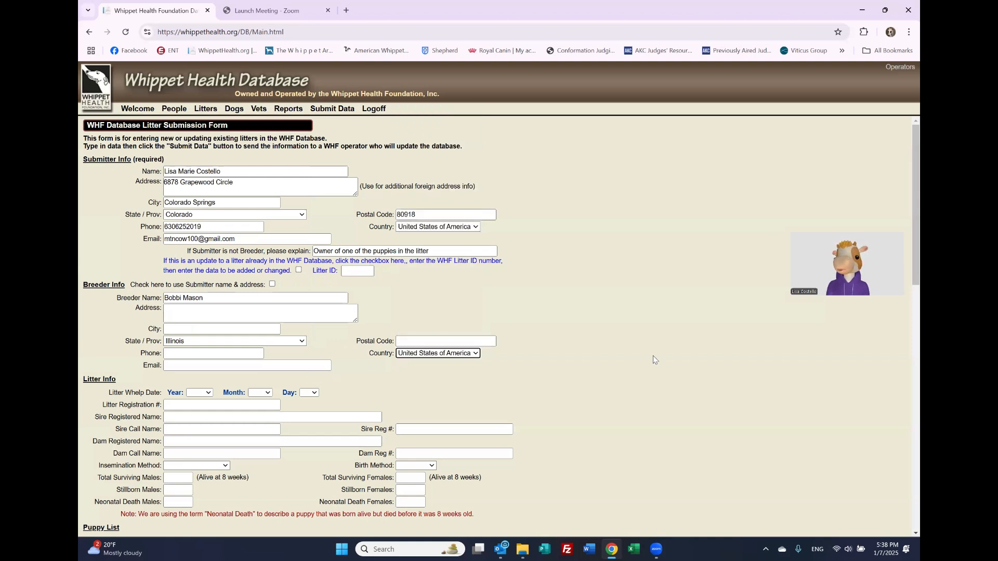
pyautogui.scroll(-3, 905, 276)
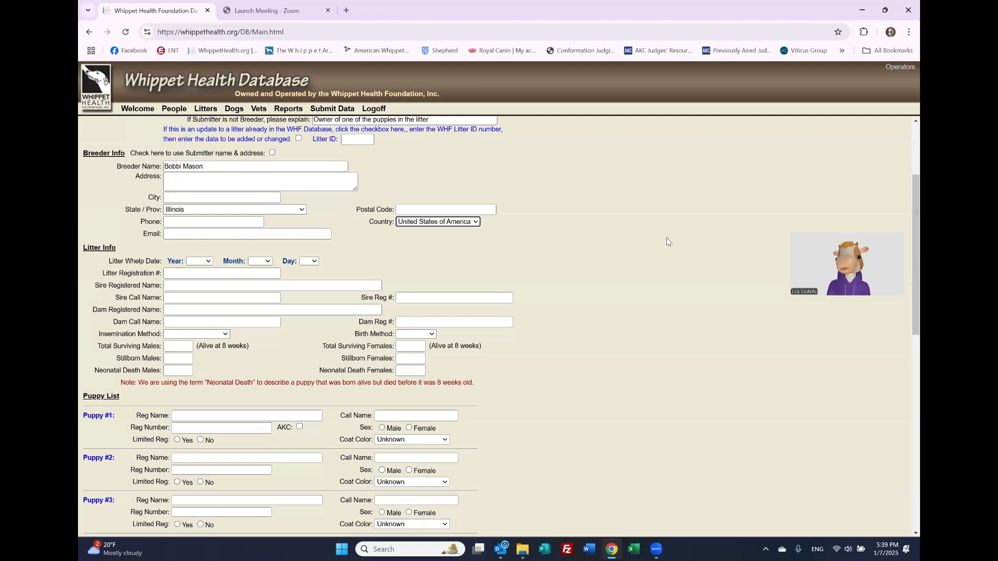
pyautogui.scroll(-5, 904, 257)
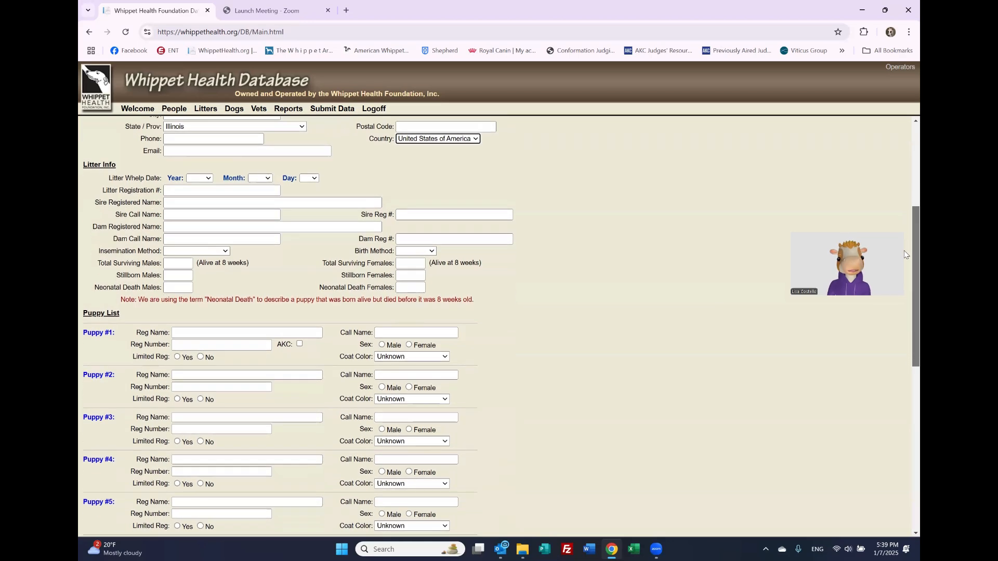
pyautogui.scroll(-4, 891, 343)
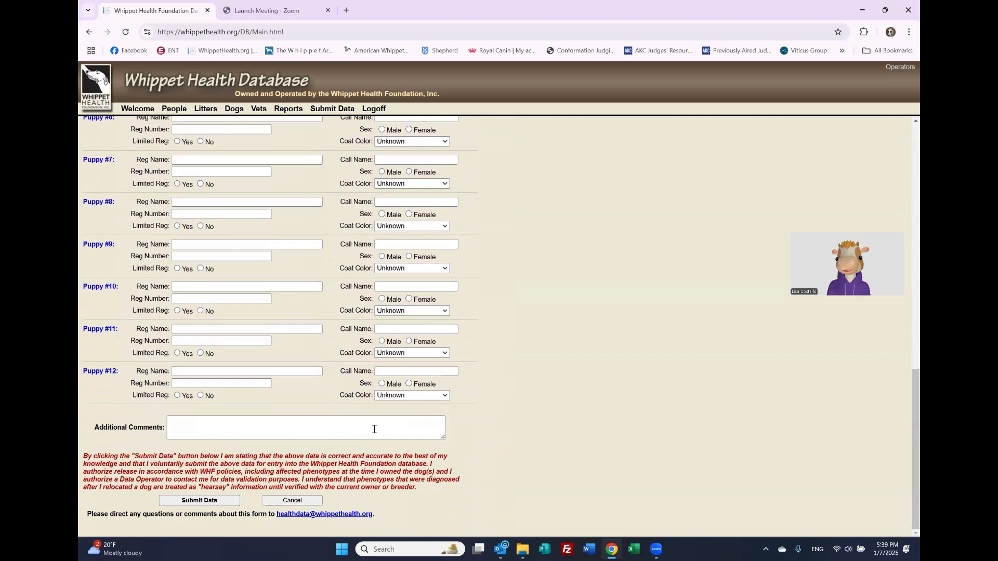
pyautogui.moveTo(905, 394); pyautogui.dragTo(904, 142)
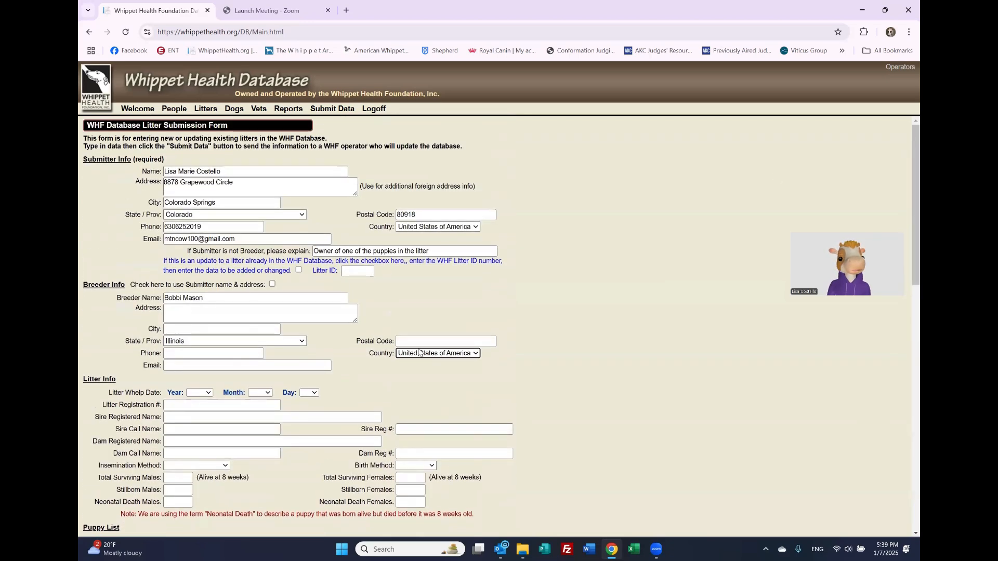
# Step: Set the whelp date to 5 Nov 2013 and the litter registration number to HP465372
pyautogui.click(206, 396)
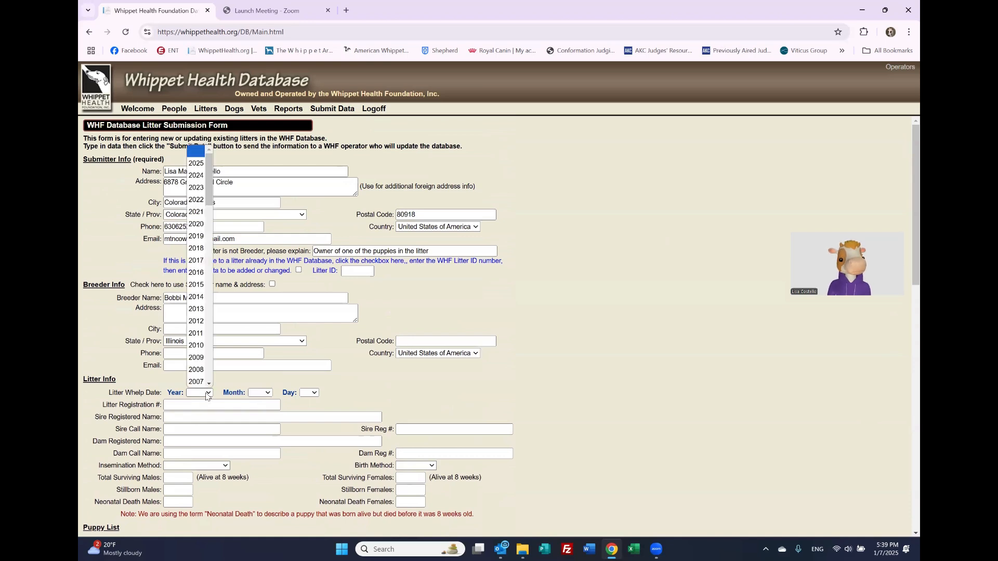
pyautogui.click(197, 309)
pyautogui.click(261, 394)
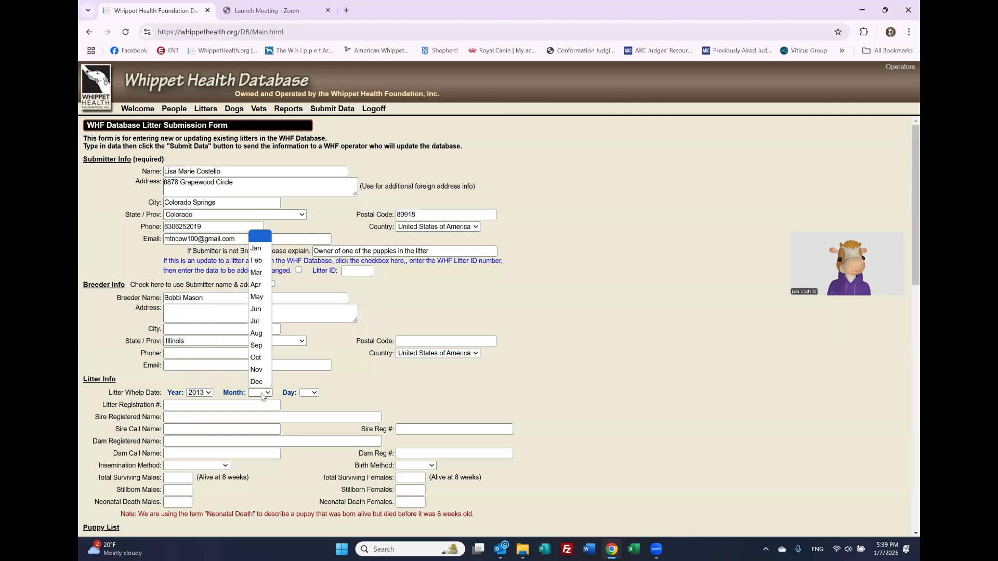
pyautogui.click(260, 370)
pyautogui.click(305, 397)
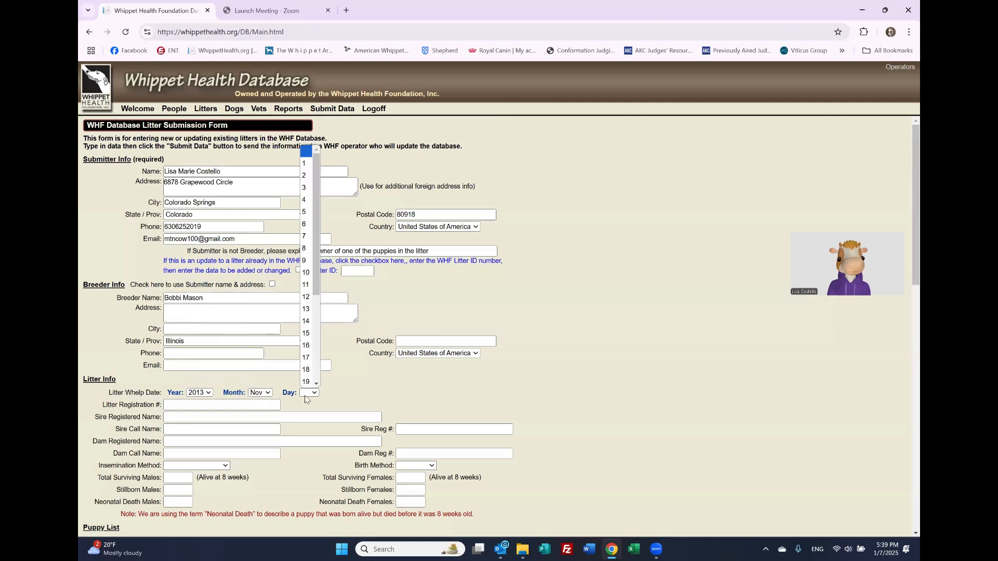
pyautogui.click(308, 214)
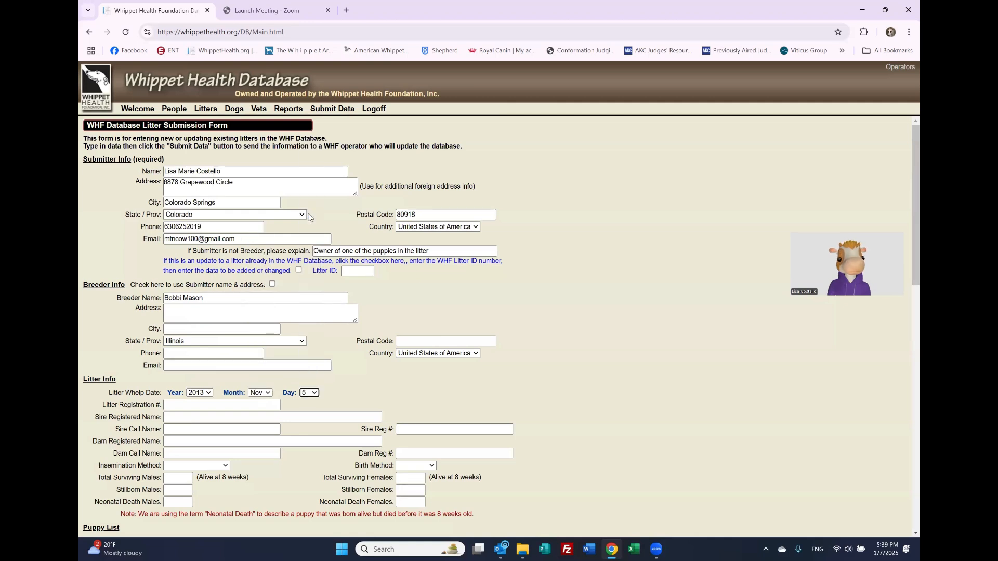
pyautogui.click(215, 405)
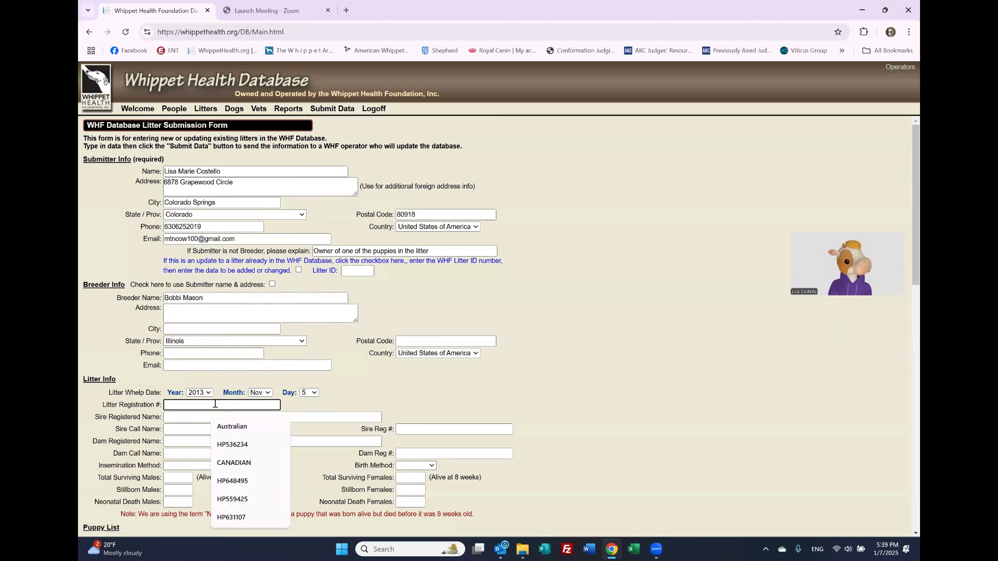
pyautogui.write('HP')
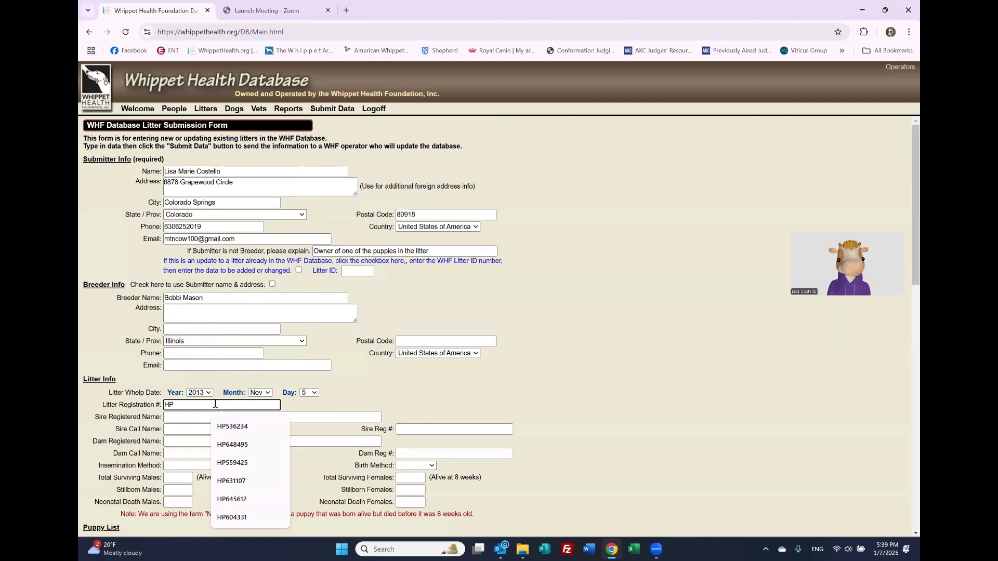
pyautogui.write('465')
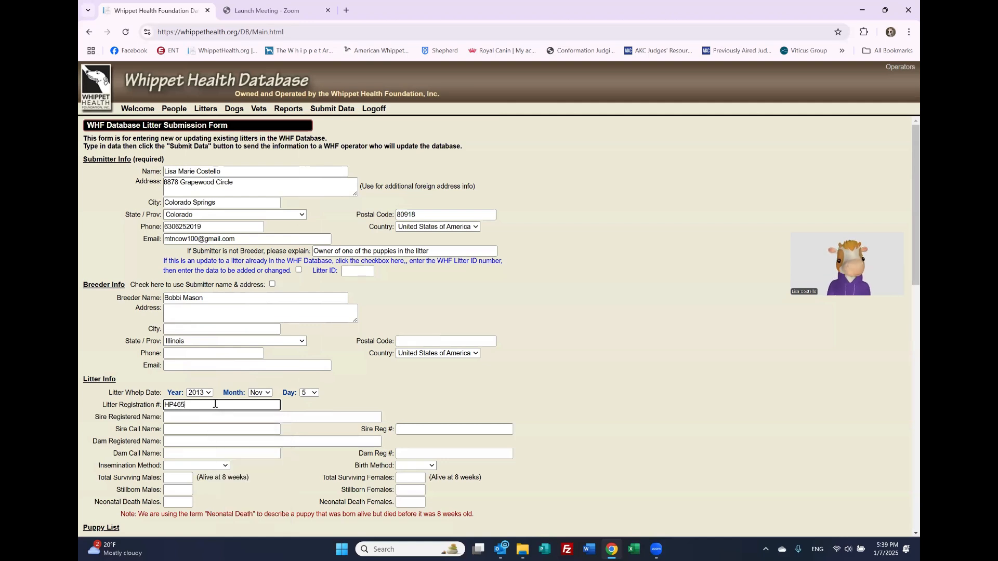
pyautogui.write('372')
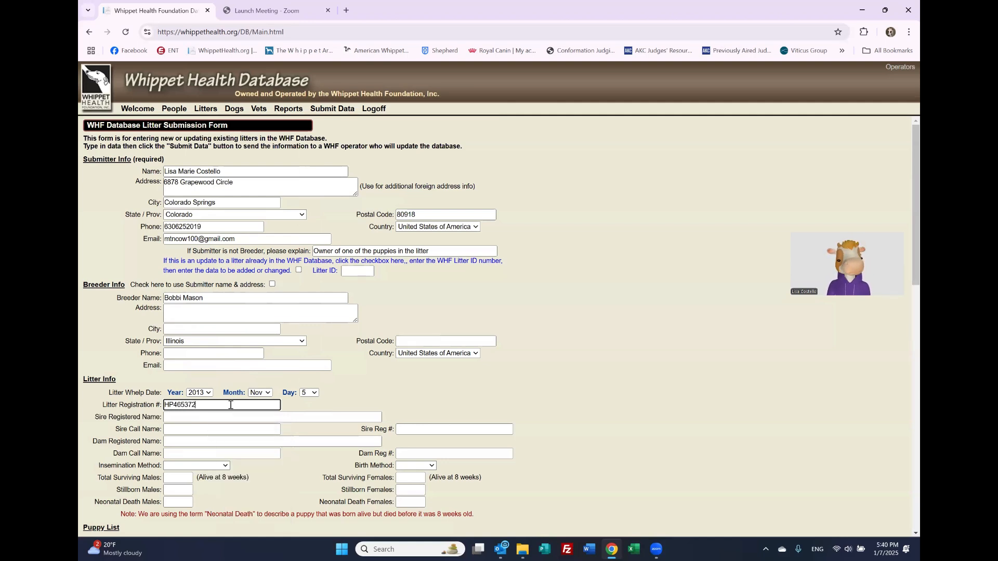
# Step: Enter the sire as Willabe Cowpoke Caleb, call name Caleb, registration HP36291301
pyautogui.click(213, 417)
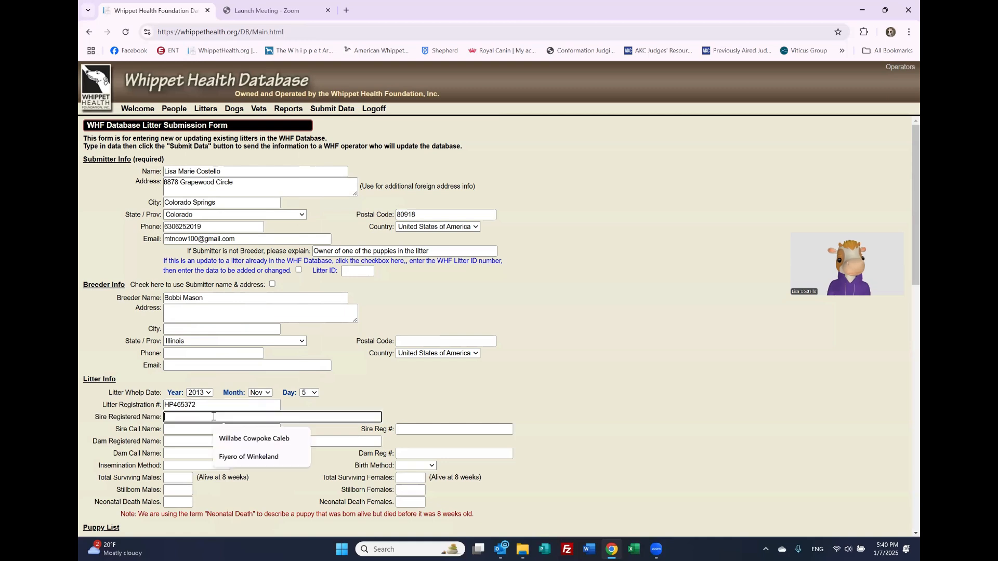
pyautogui.write('Wil')
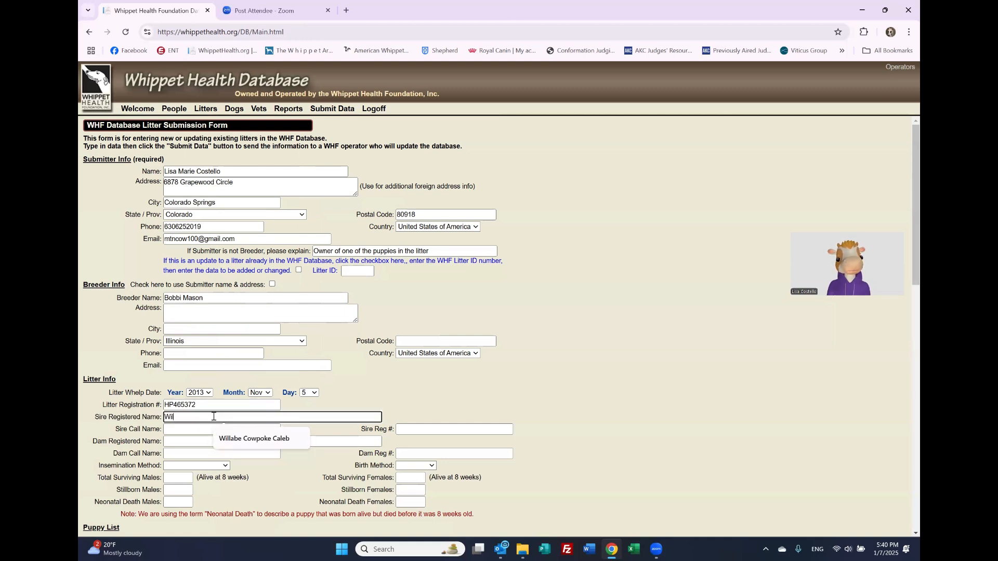
pyautogui.write('labe Cowpoke Caleb')
pyautogui.click(213, 430)
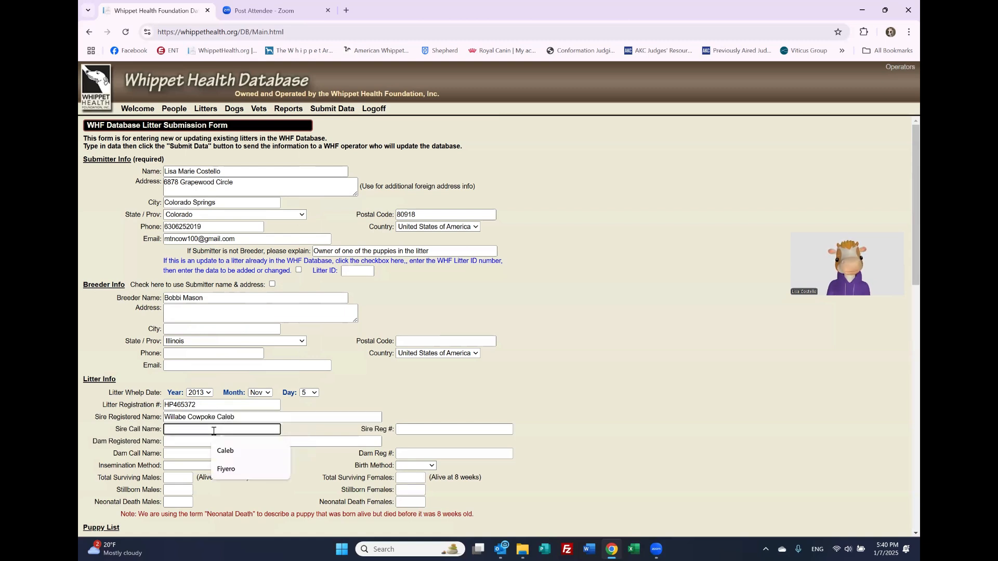
pyautogui.write('Caleb')
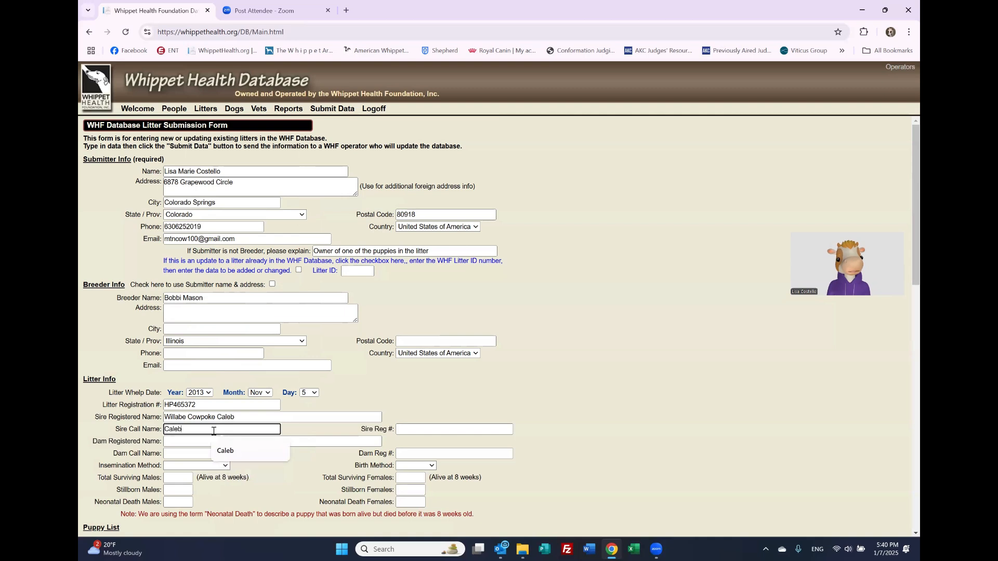
pyautogui.click(417, 430)
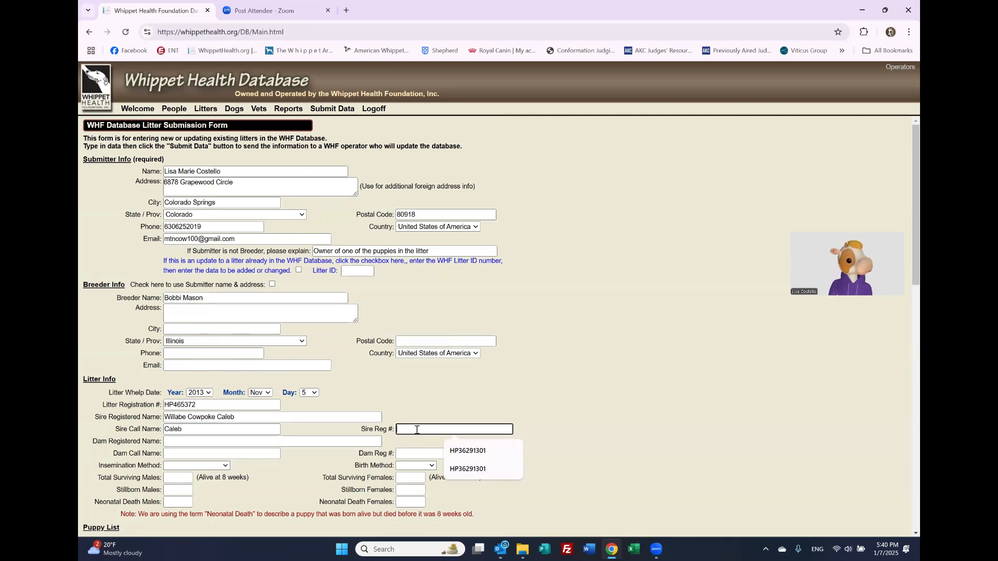
pyautogui.click(465, 451)
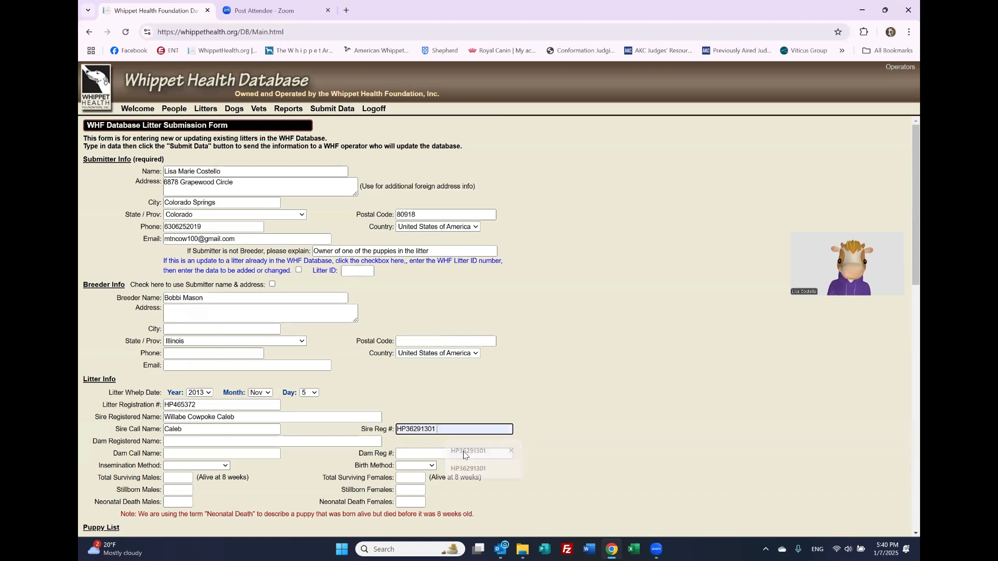
# Step: Enter the dam as Mason Hill Purely Platinum, call name Roxi, registration HP36727002
pyautogui.click(225, 447)
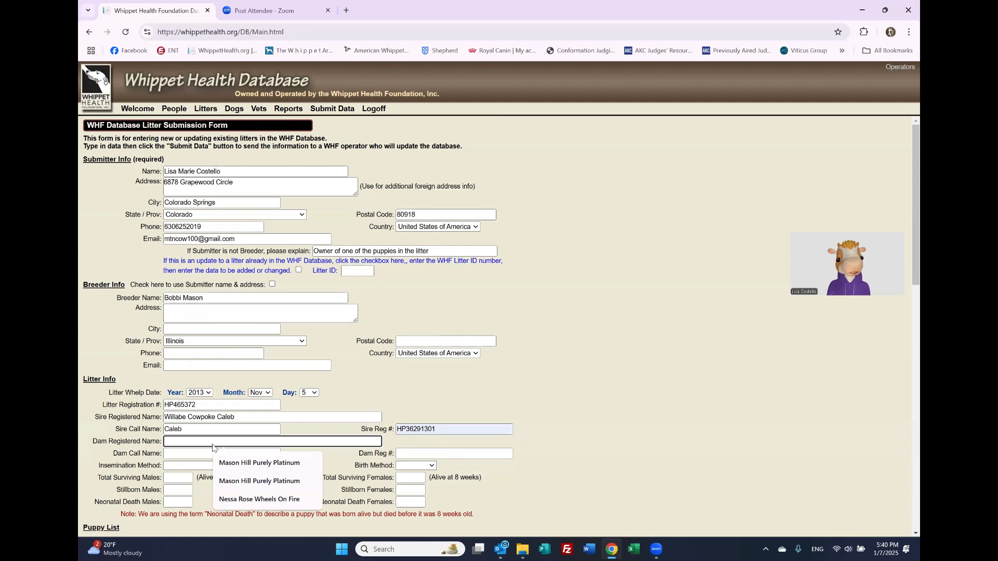
pyautogui.click(244, 464)
pyautogui.click(237, 455)
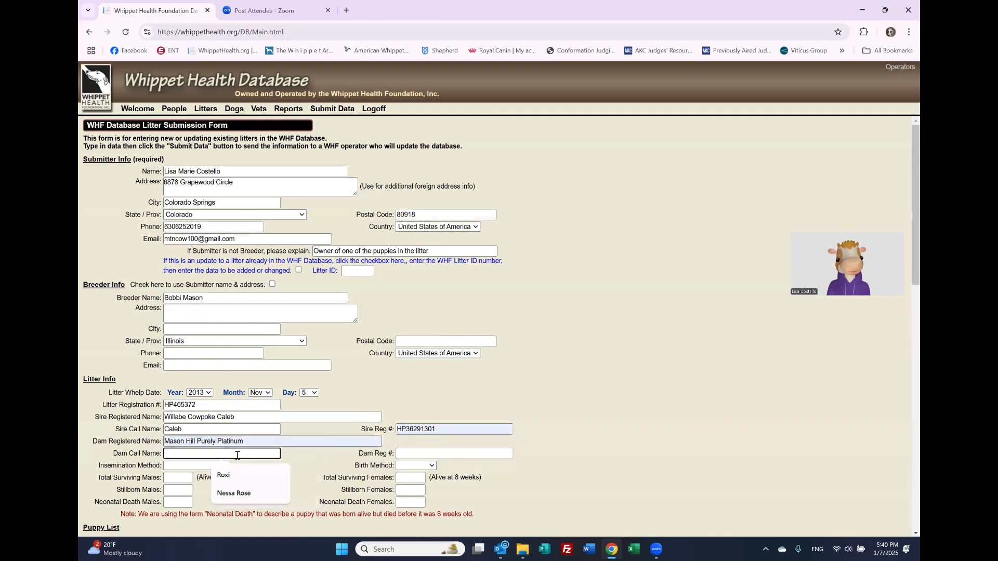
pyautogui.write('Roxi')
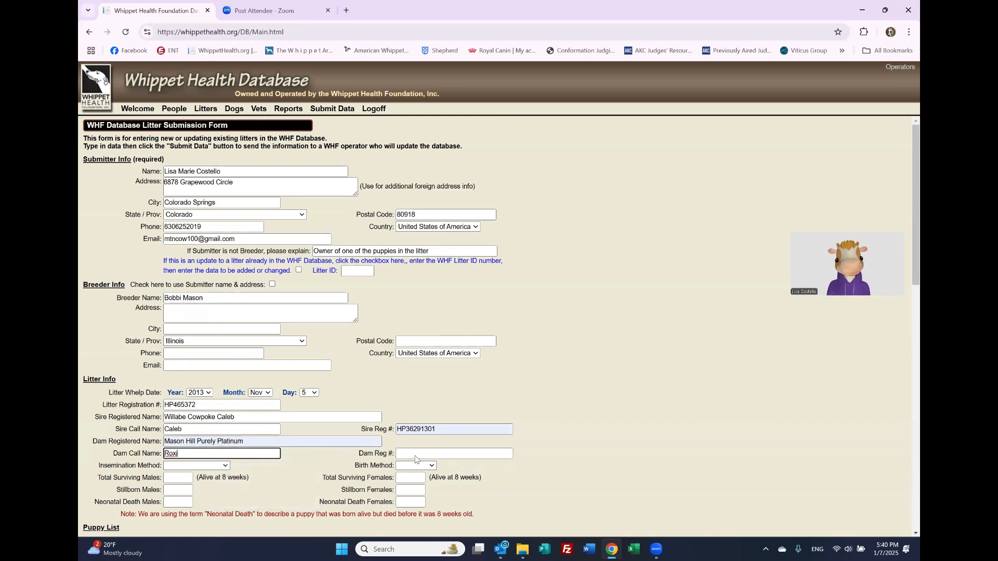
pyautogui.click(415, 456)
pyautogui.click(467, 476)
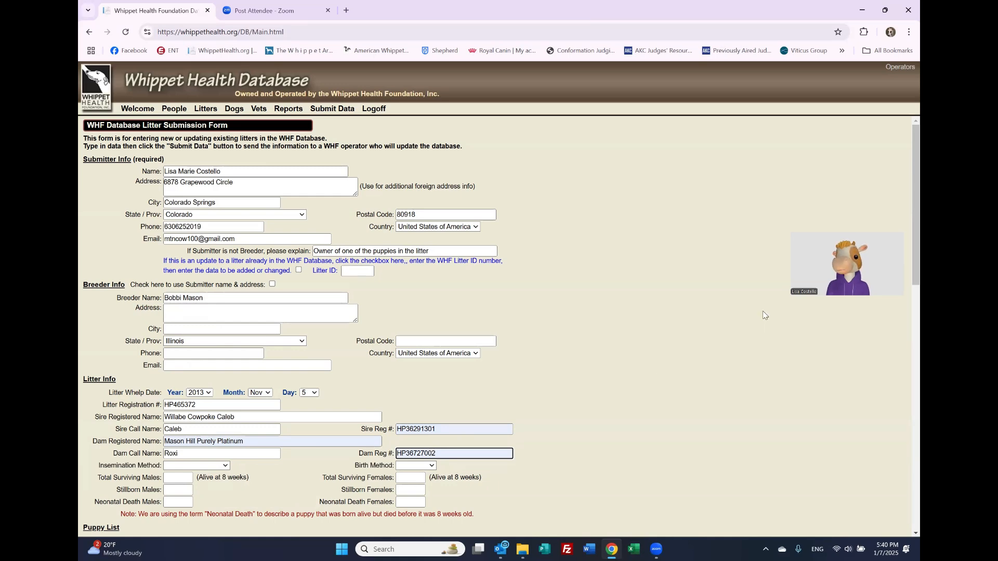
# Step: Set both the insemination method and the birth method to Natural
pyautogui.moveTo(909, 270); pyautogui.dragTo(906, 341)
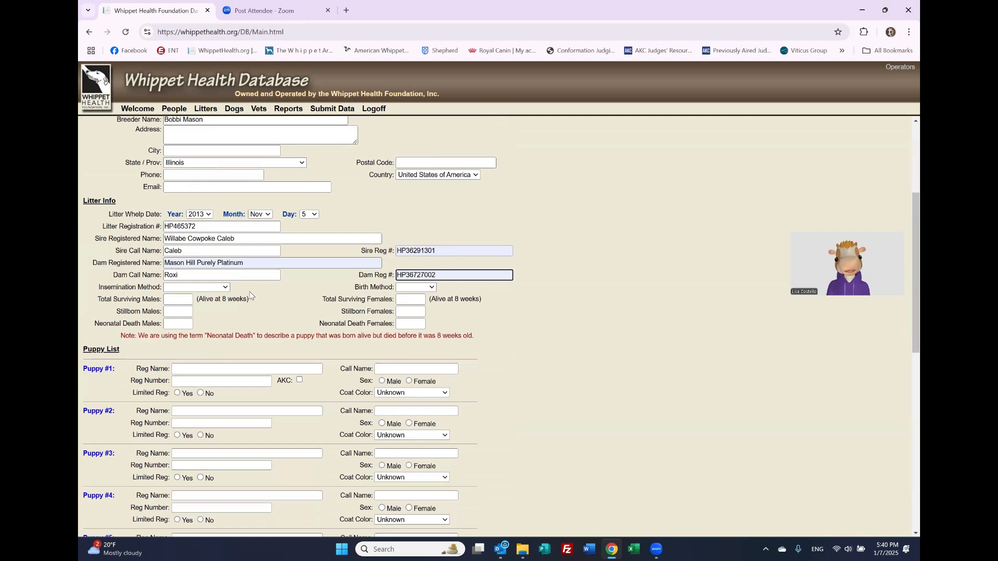
pyautogui.click(225, 289)
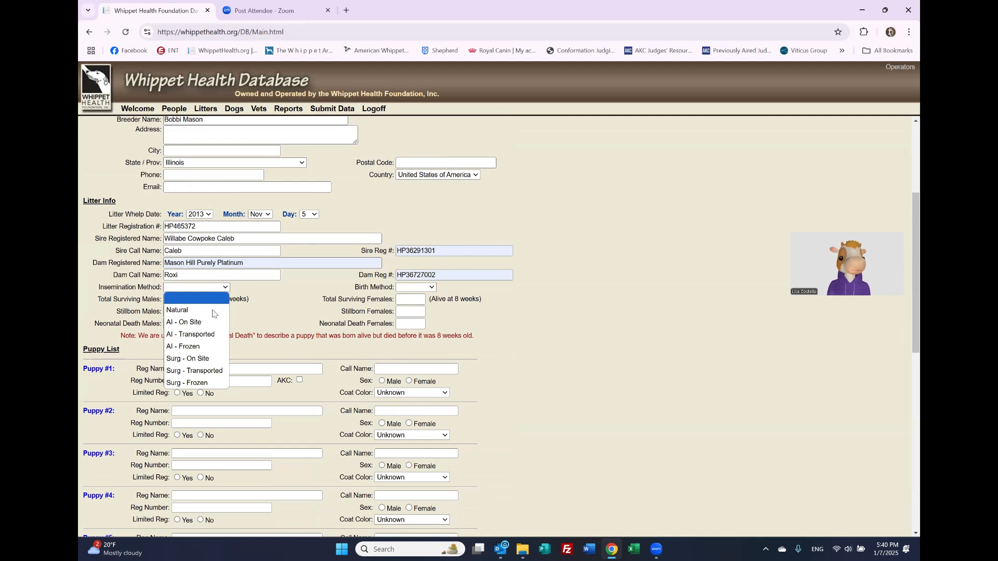
pyautogui.click(212, 311)
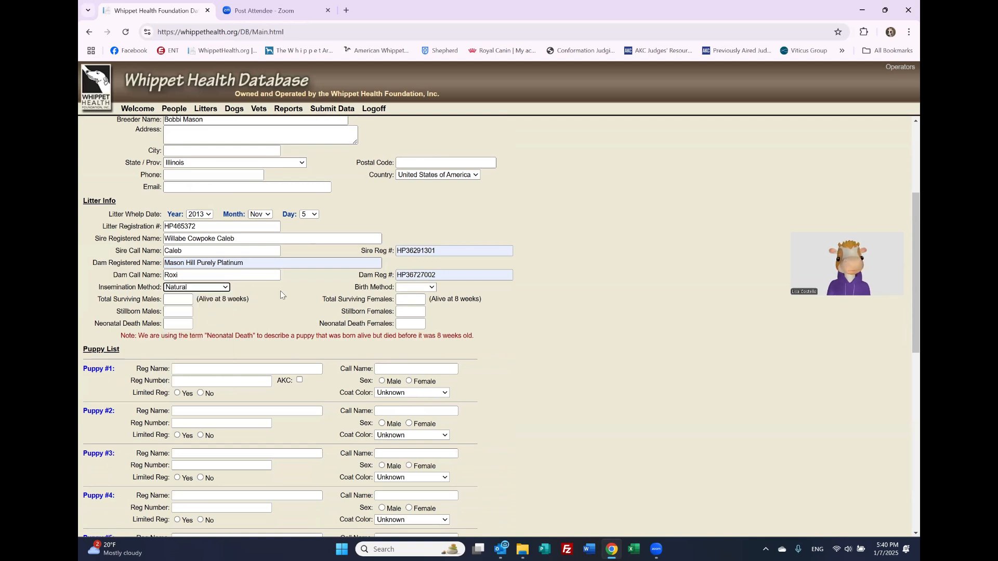
pyautogui.click(407, 289)
pyautogui.click(411, 310)
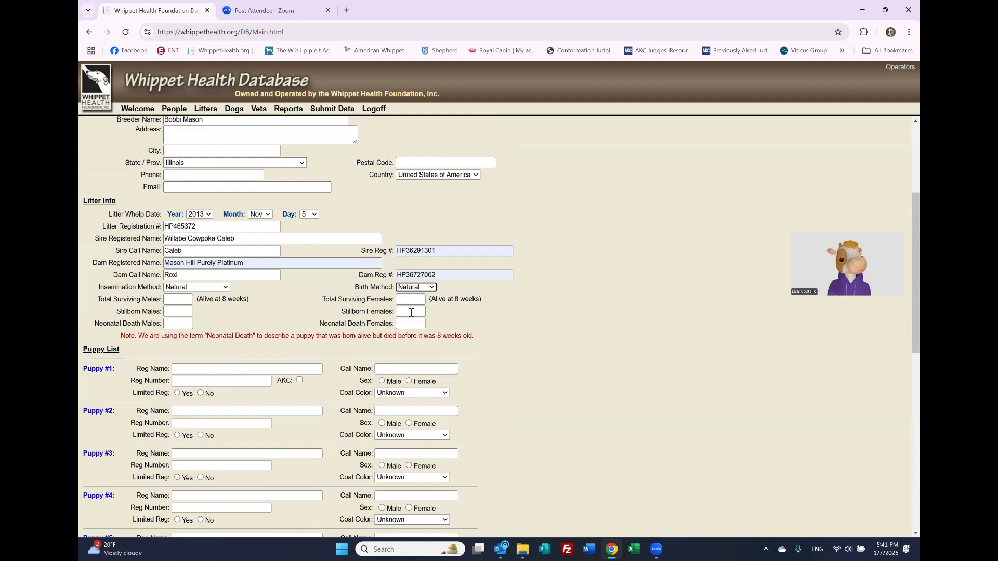
# Step: Record 2 surviving males and 4 surviving females
pyautogui.click(183, 300)
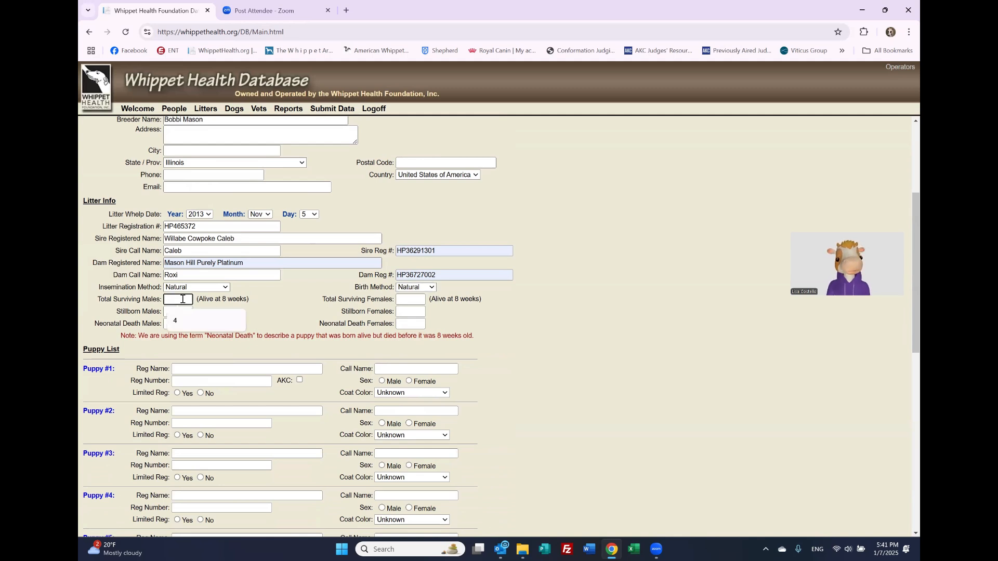
pyautogui.write('2')
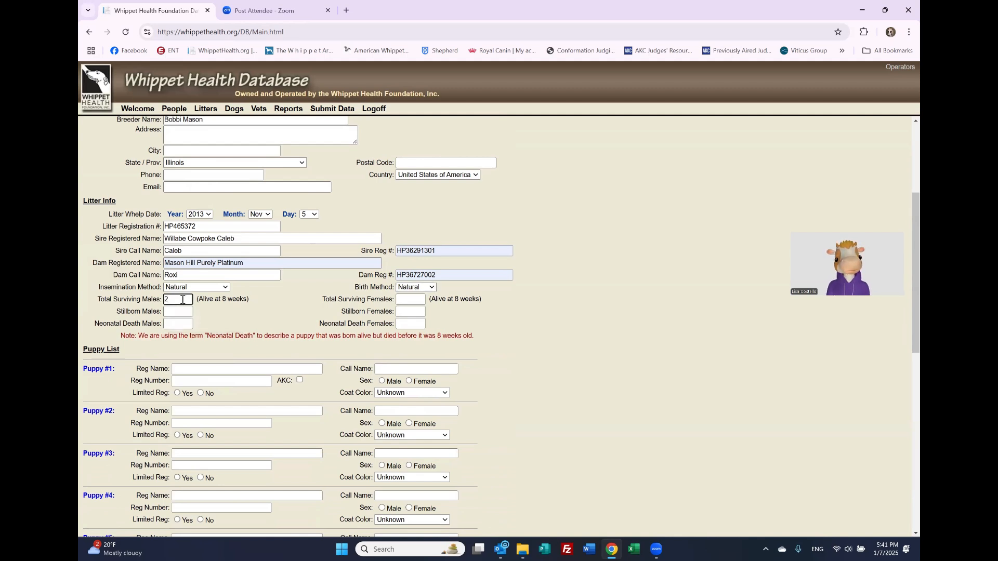
pyautogui.click(412, 300)
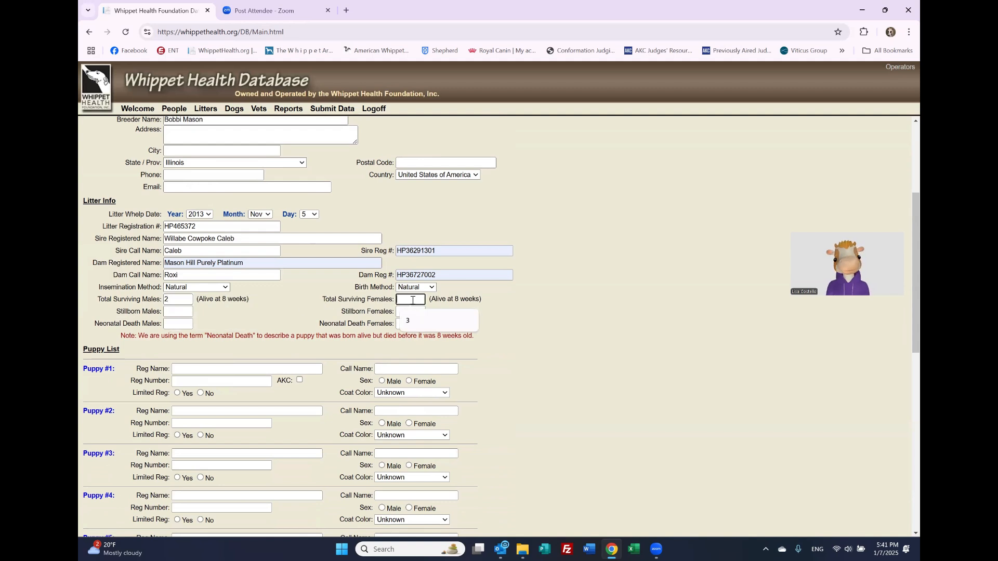
pyautogui.write('4')
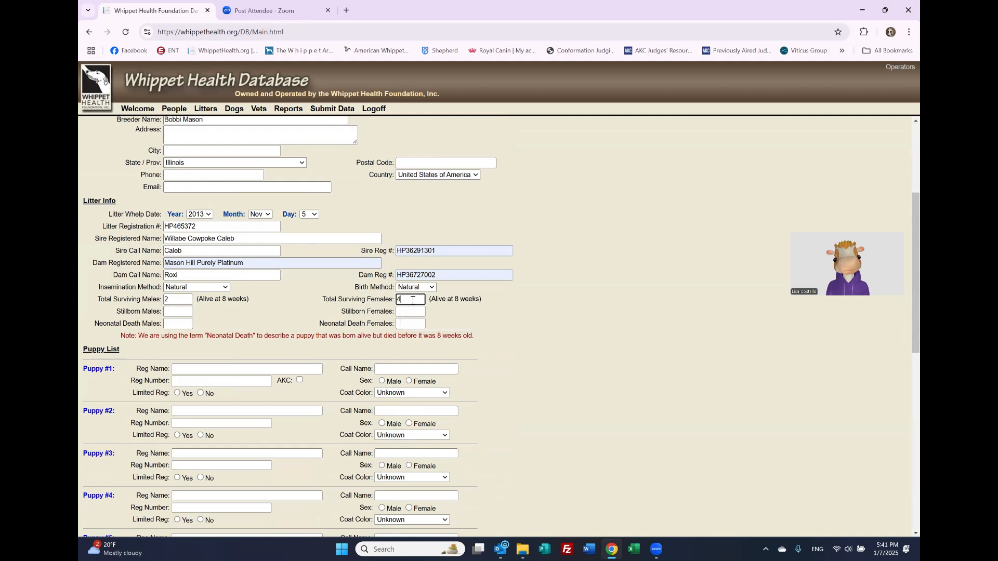
# Step: Enter 0 for stillborn and neonatal deaths, males and females
pyautogui.click(183, 313)
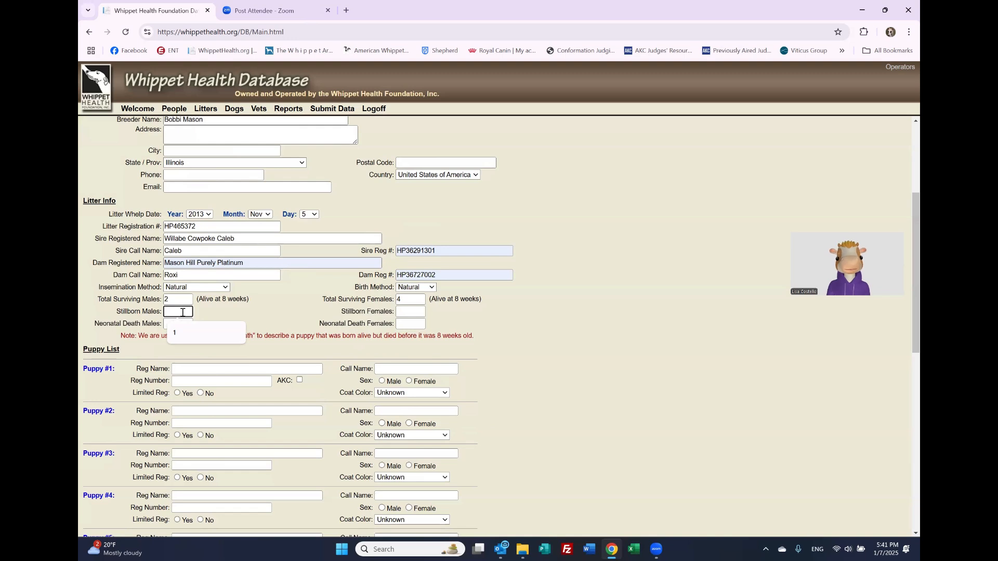
pyautogui.click(266, 323)
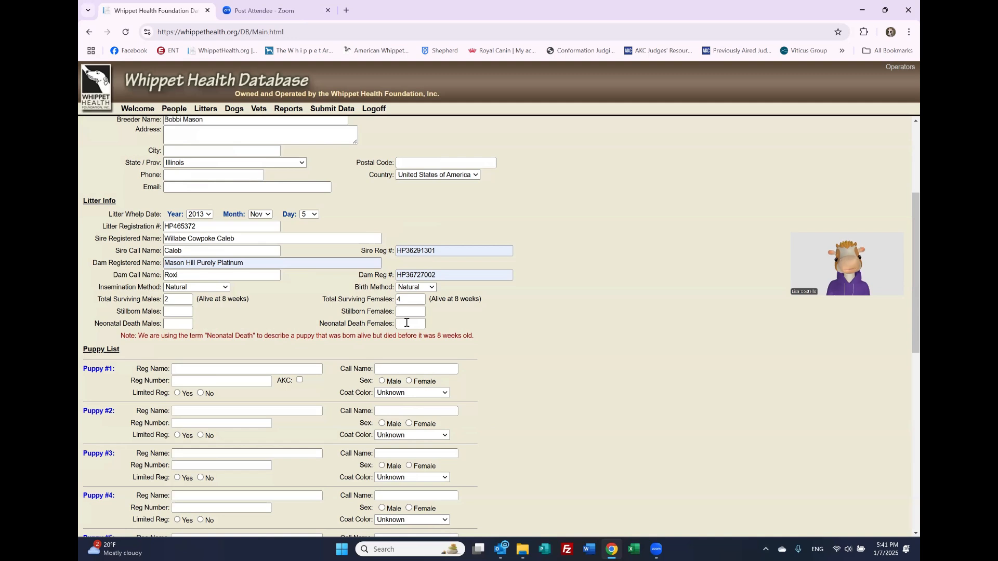
pyautogui.click(182, 312)
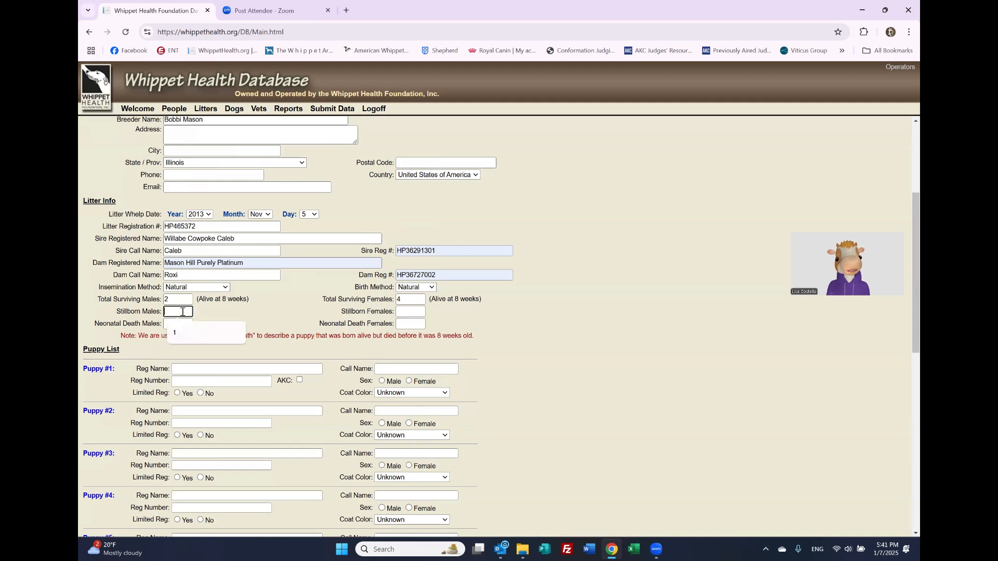
pyautogui.write('0')
pyautogui.press('Tab')
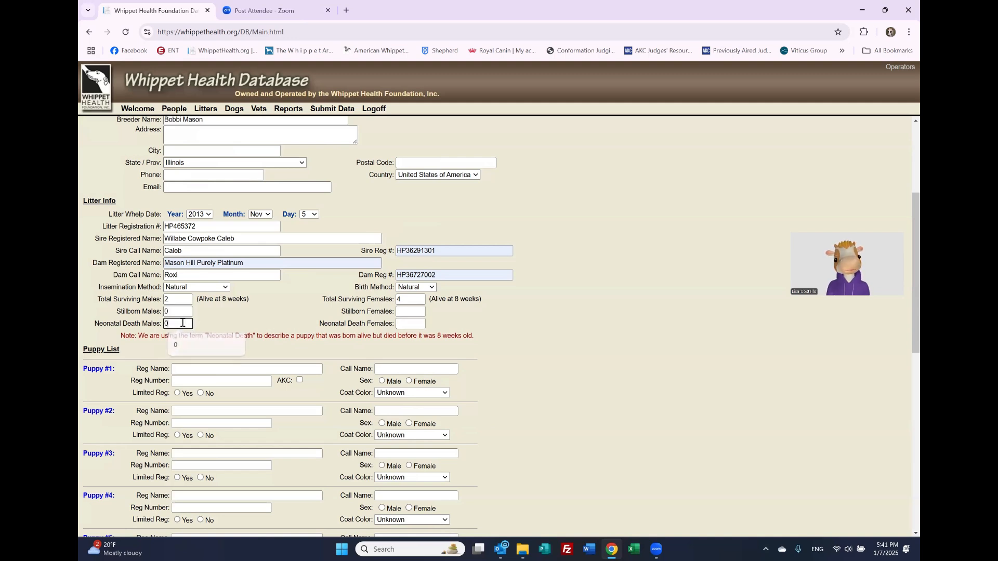
pyautogui.write('0')
pyautogui.click(410, 312)
pyautogui.write('0')
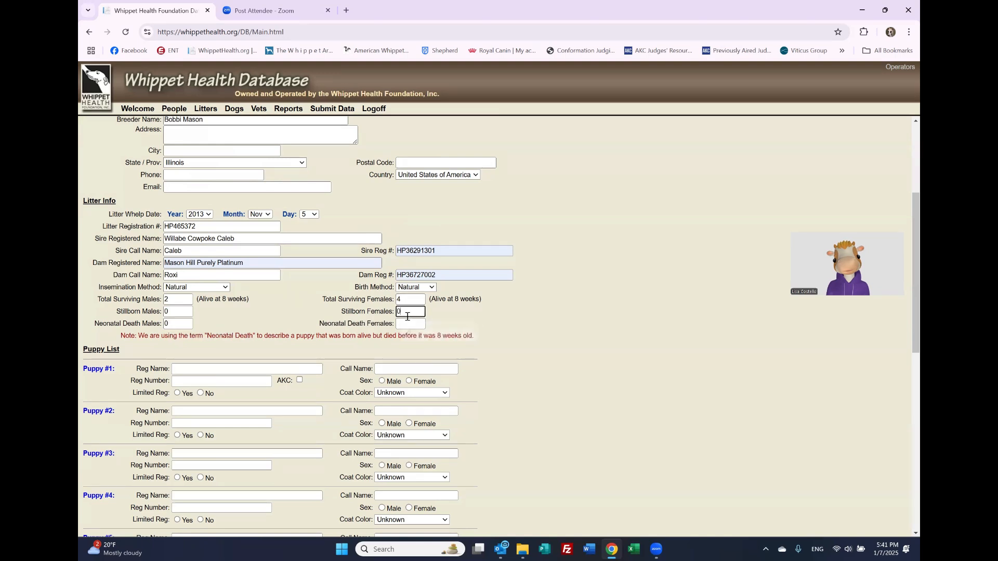
pyautogui.click(408, 323)
pyautogui.write('0')
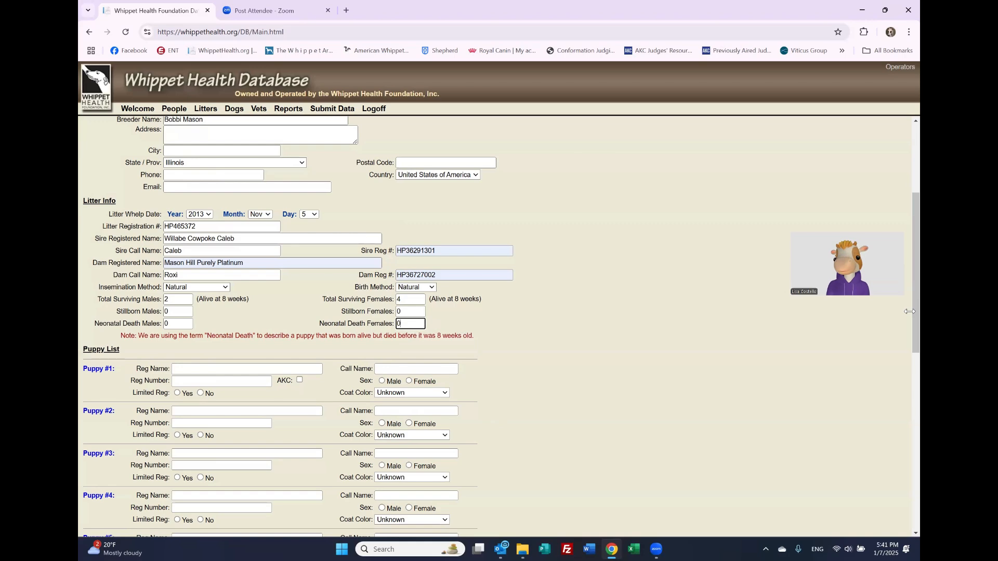
# Step: Scroll to the Puppy List and put the cursor in Puppy #1's registered name field
pyautogui.scroll(-4, 905, 390)
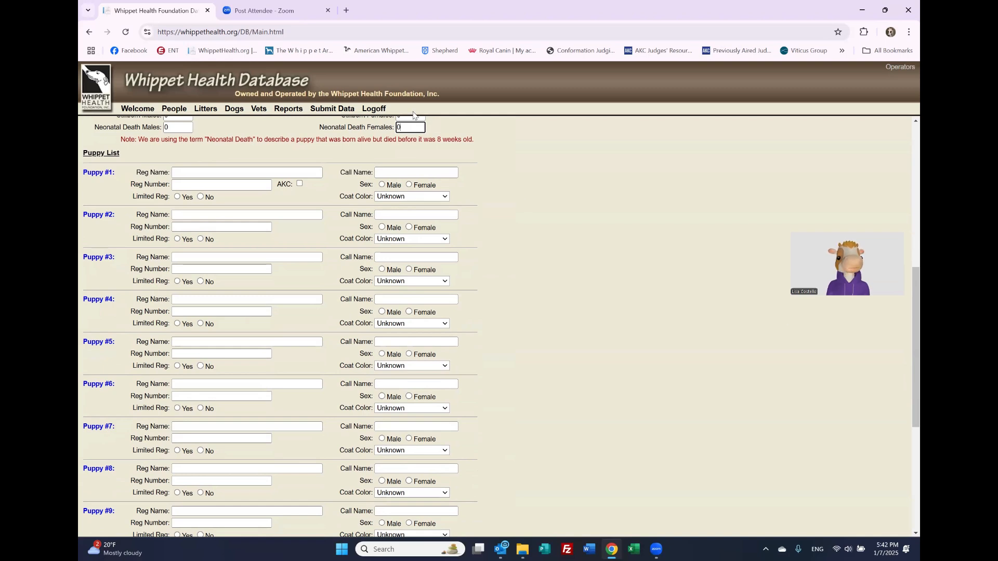
pyautogui.click(241, 174)
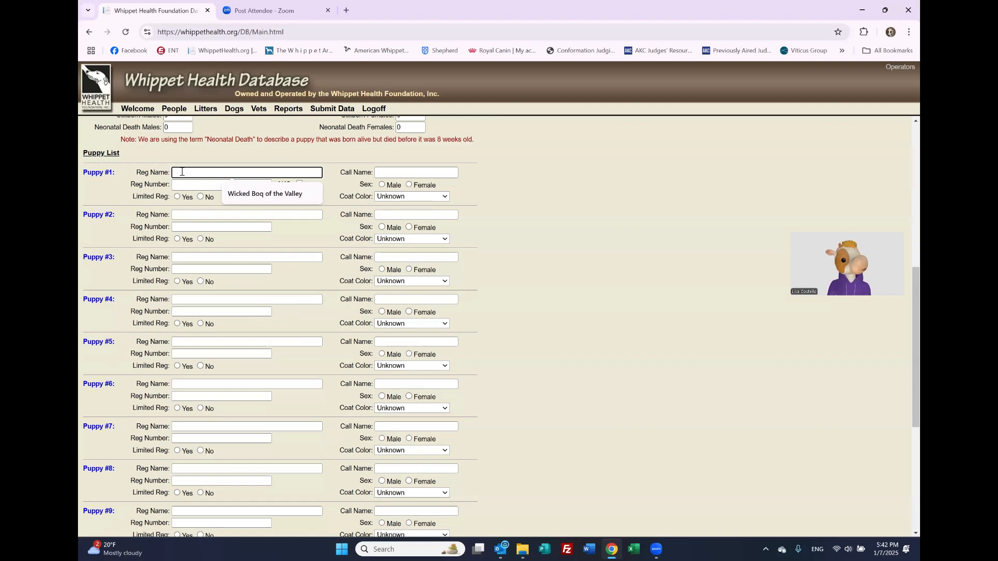
# Step: Enter Puppy #1 as Mason Hill Are you talking to me, HP46573201, AKC, not limited
pyautogui.write('Mason N')
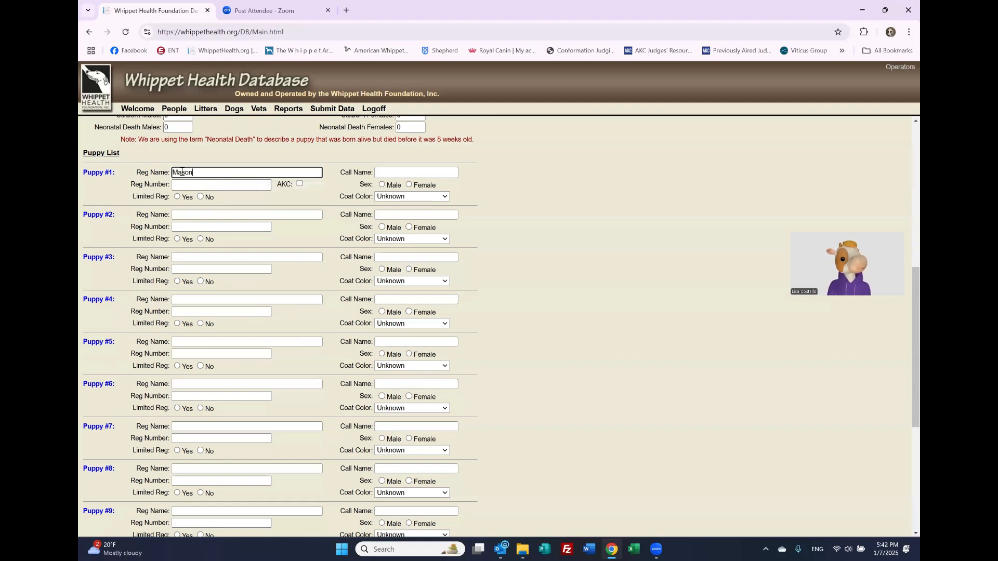
pyautogui.press('BackSpace')
pyautogui.press('BackSpace')
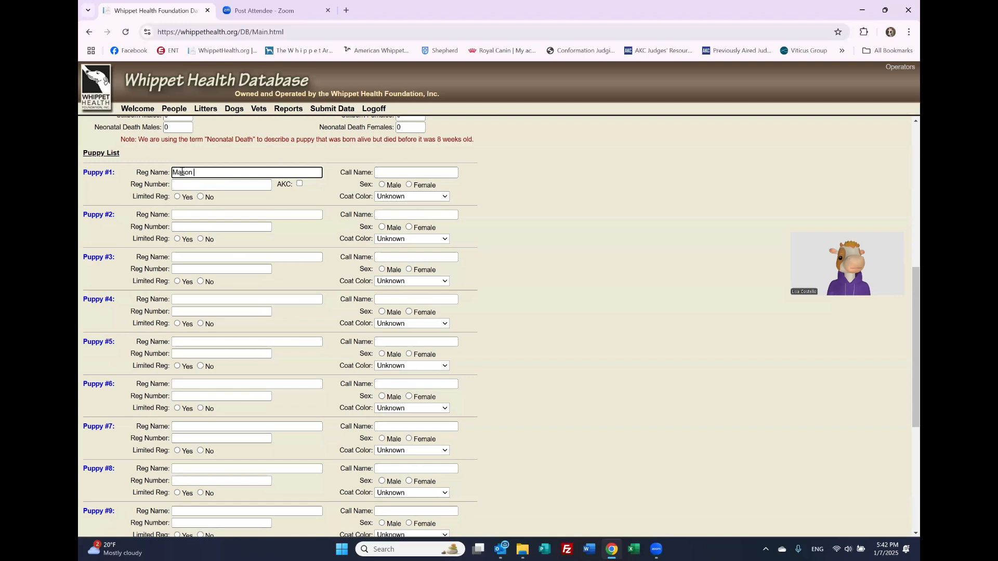
pyautogui.write('Hill Are')
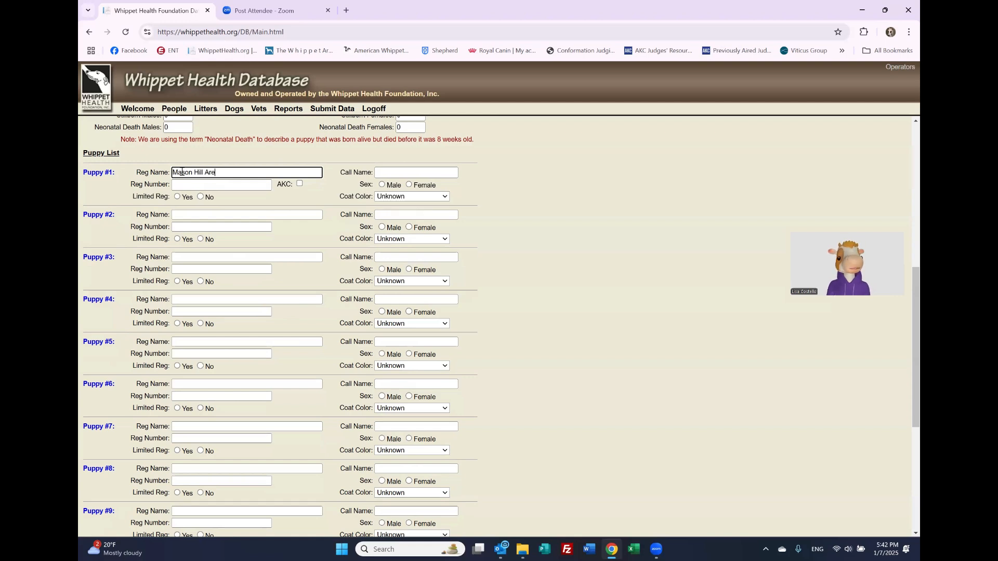
pyautogui.write(' you talking to me')
pyautogui.click(191, 187)
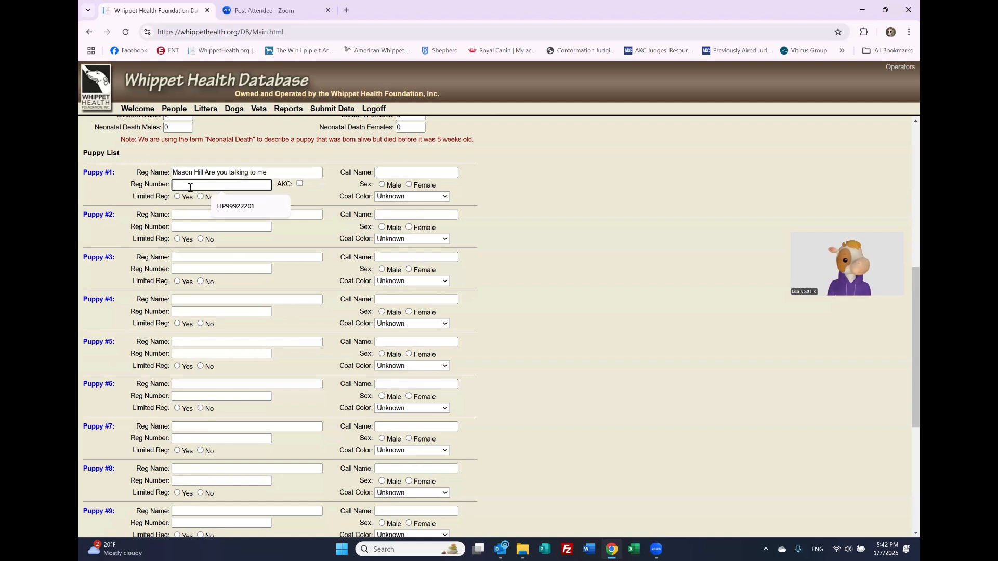
pyautogui.write('HP465')
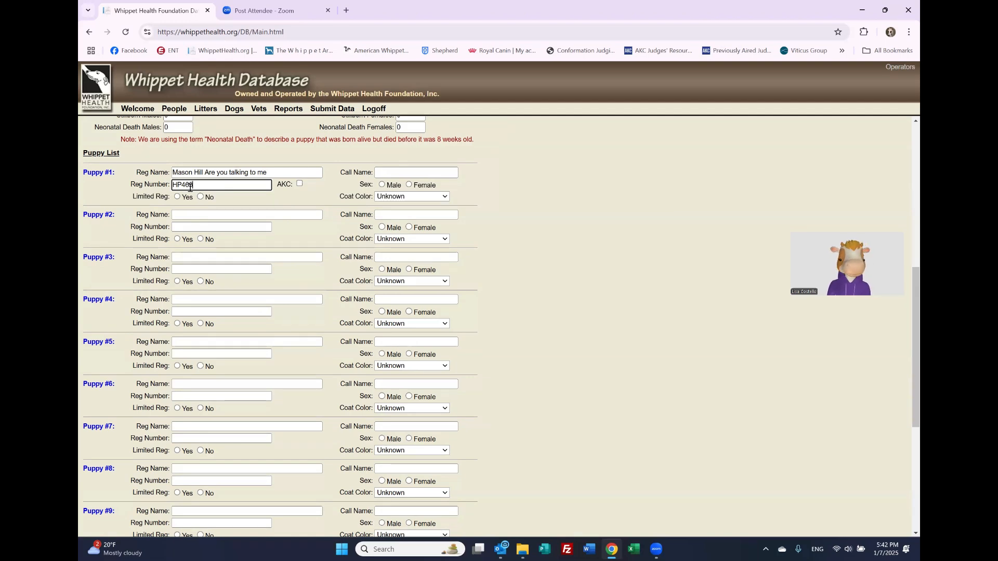
pyautogui.write('73201')
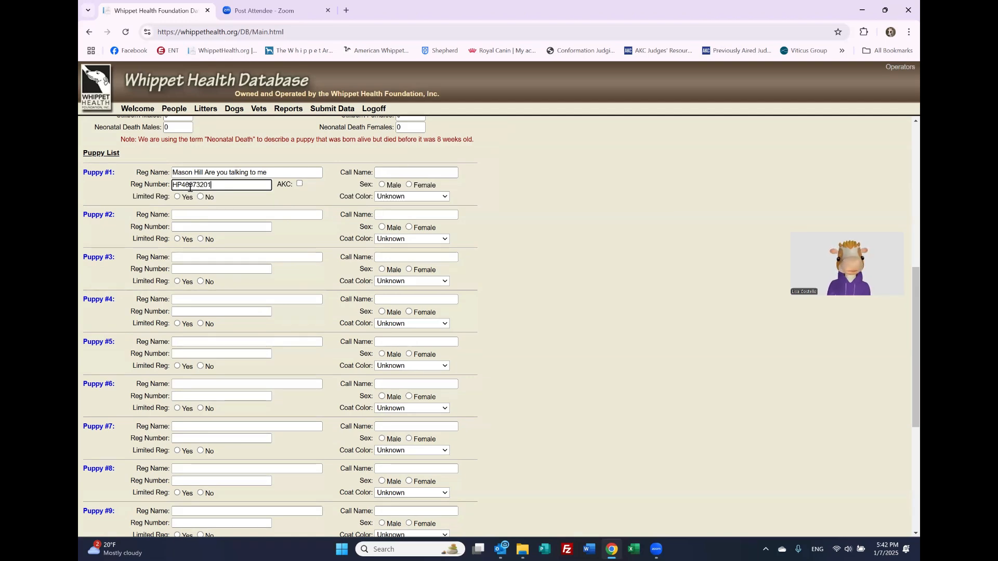
pyautogui.click(201, 197)
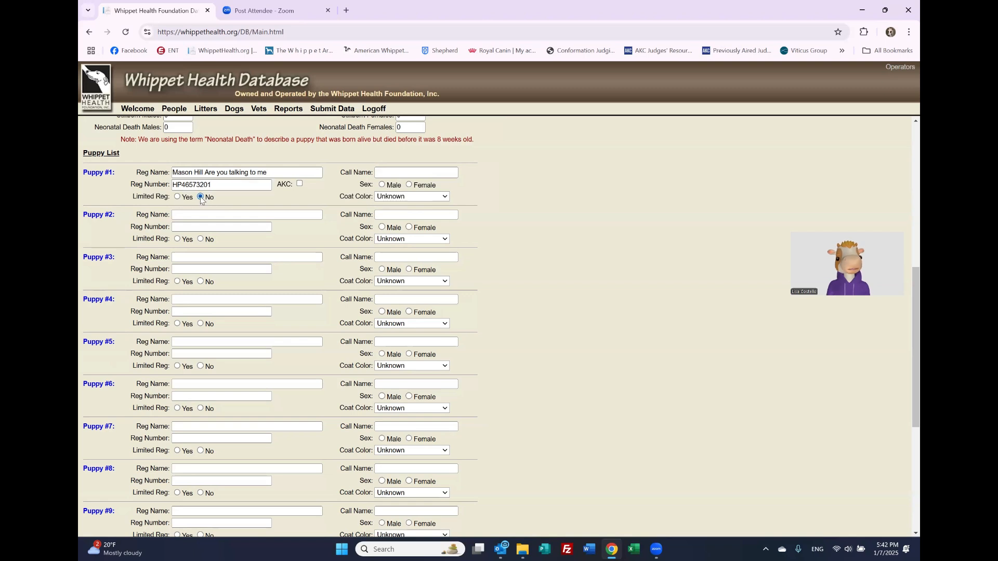
pyautogui.click(300, 183)
# Step: Give Puppy #1 call name Sassi, female, with a White & Fawn Brindle coat
pyautogui.click(393, 172)
pyautogui.write('Sassi')
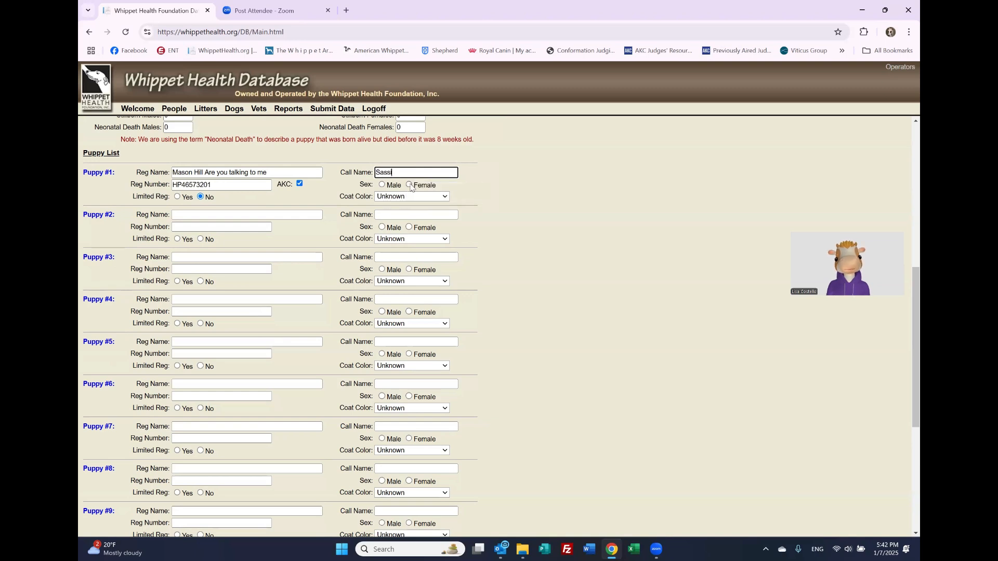
pyautogui.click(409, 184)
pyautogui.click(412, 197)
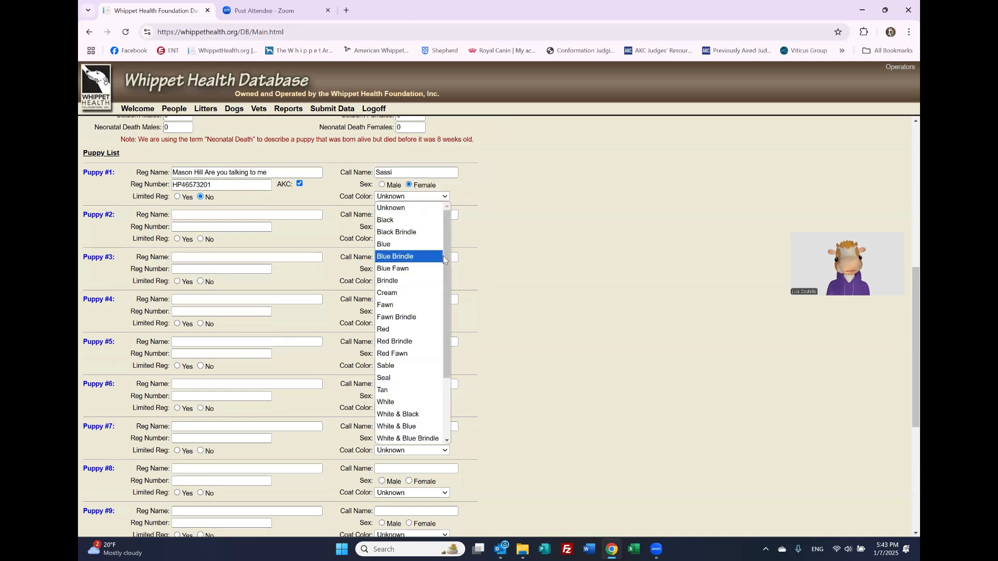
pyautogui.moveTo(444, 258); pyautogui.dragTo(450, 328)
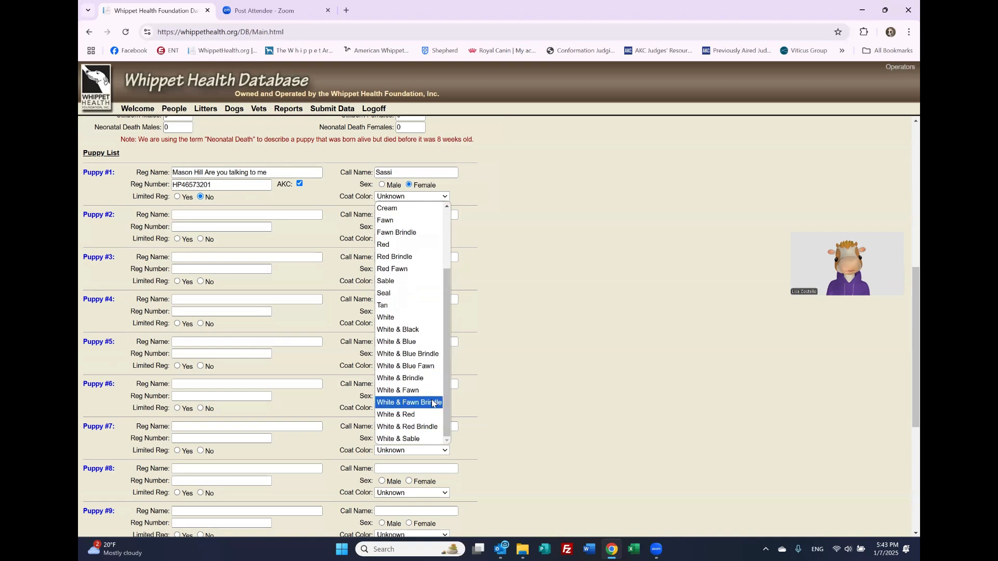
pyautogui.click(409, 402)
# Step: Enter Puppy #2 as Mason Hill Girl Talk with registration number HP46573205
pyautogui.click(241, 212)
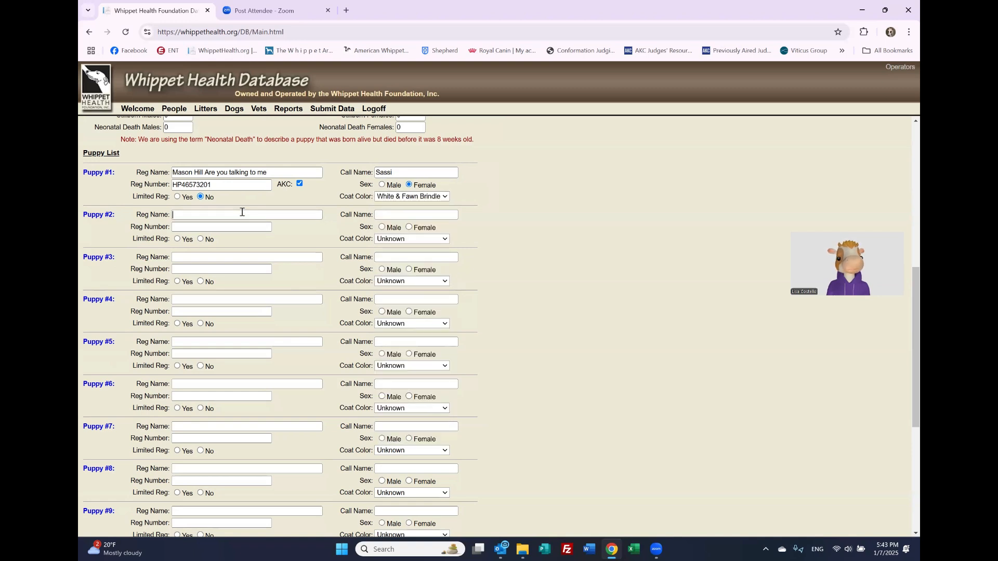
pyautogui.write('M')
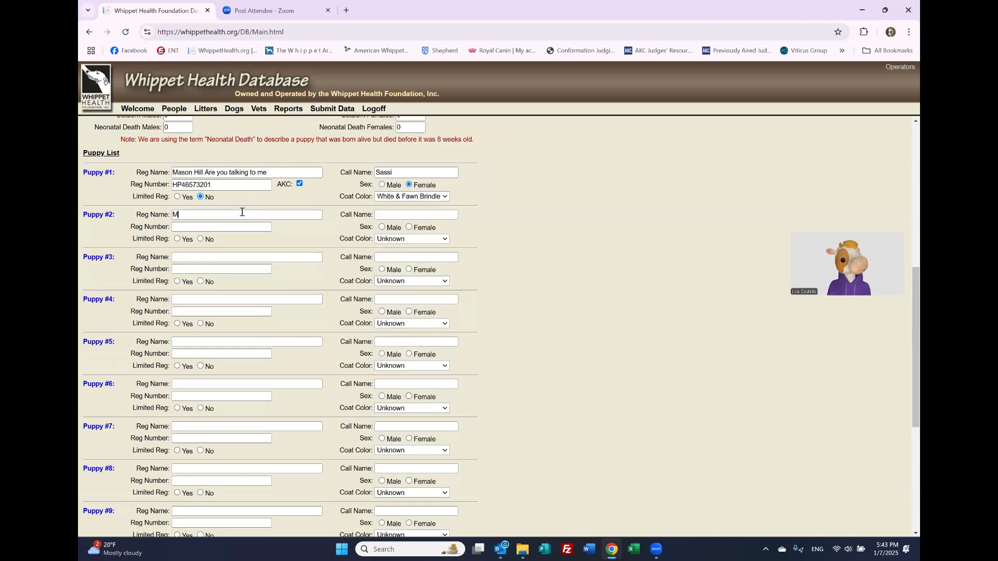
pyautogui.write('ason Hill G')
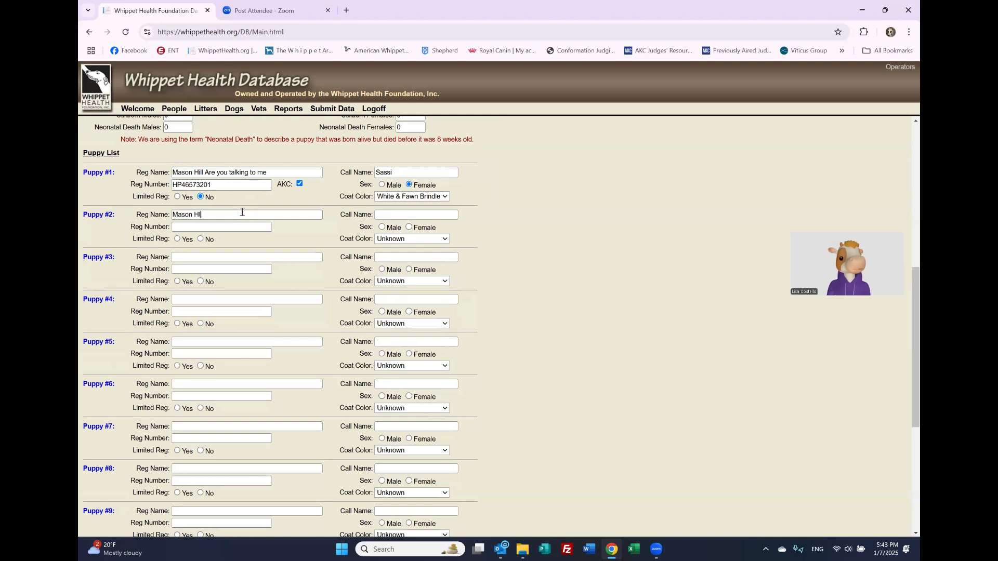
pyautogui.write('irl Talk')
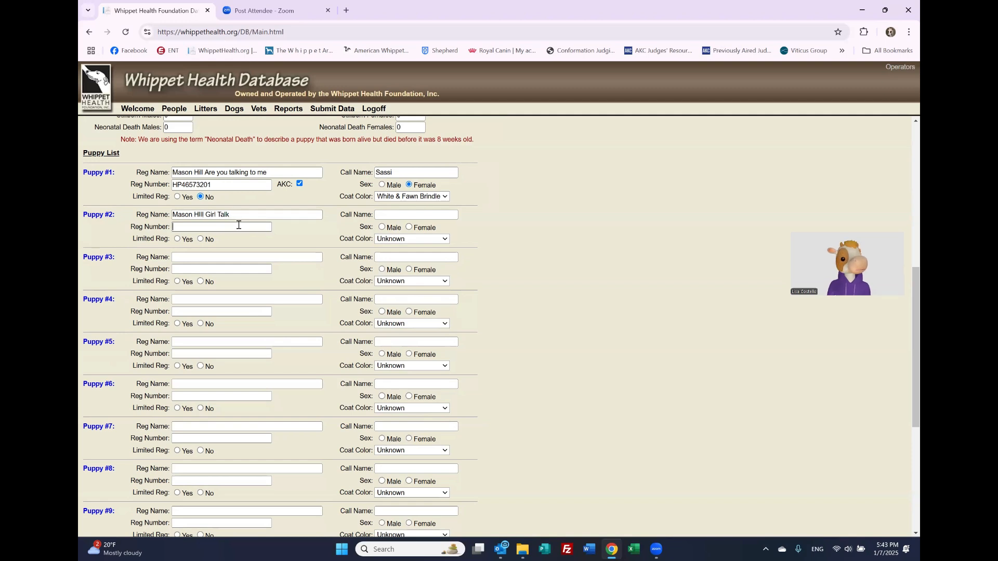
pyautogui.click(239, 225)
pyautogui.write('HP')
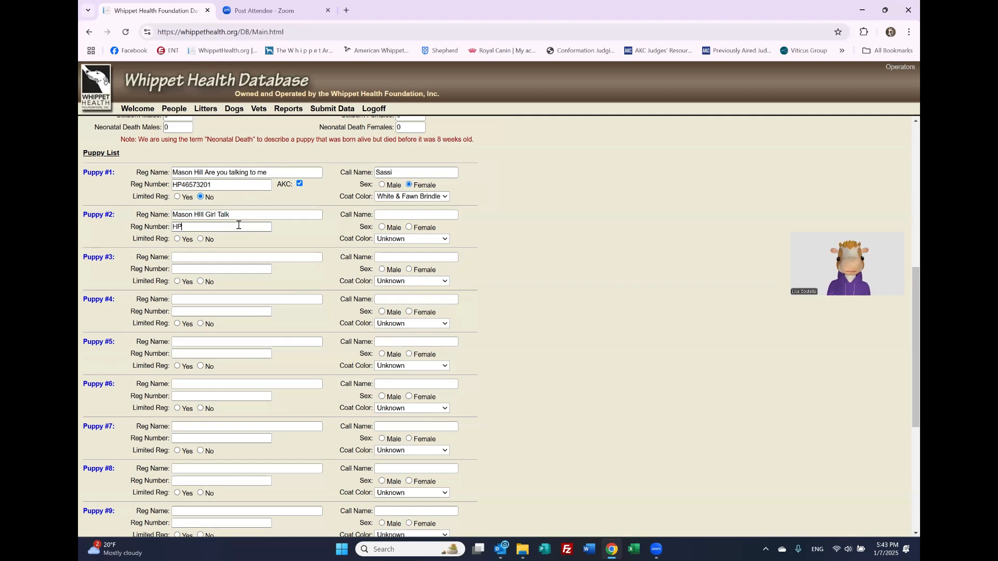
pyautogui.write('4656320')
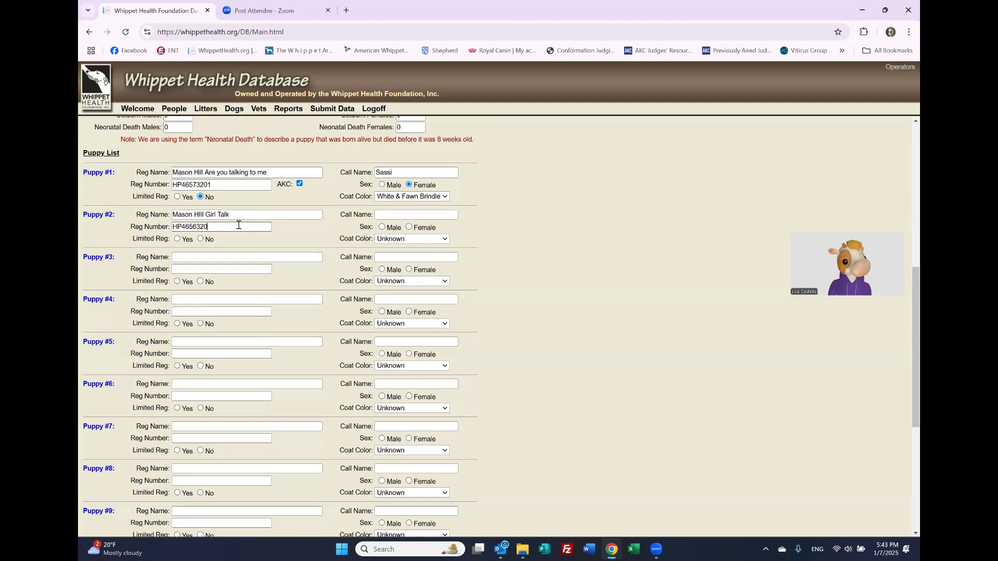
pyautogui.click(193, 227)
pyautogui.moveTo(197, 227); pyautogui.dragTo(213, 227)
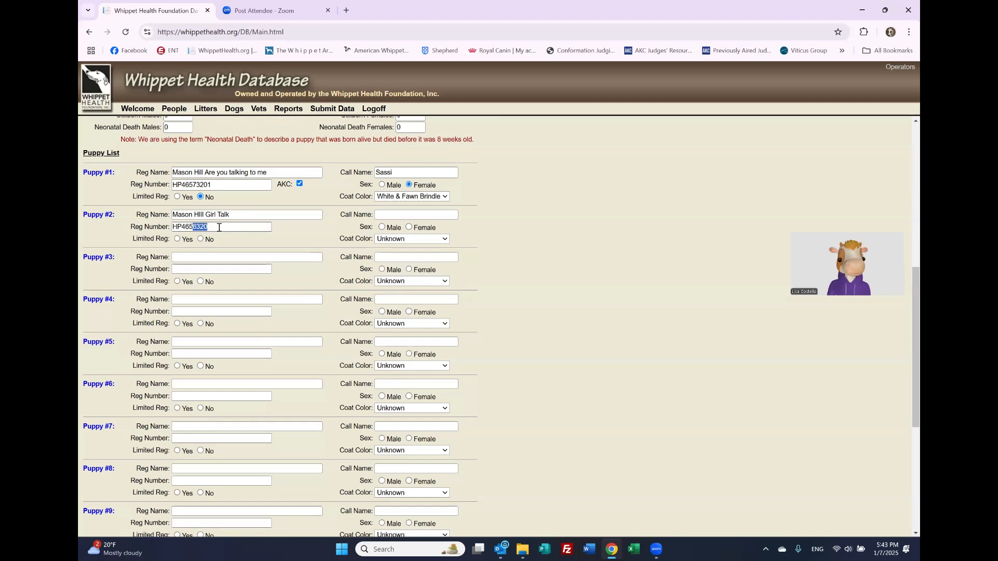
pyautogui.write('732')
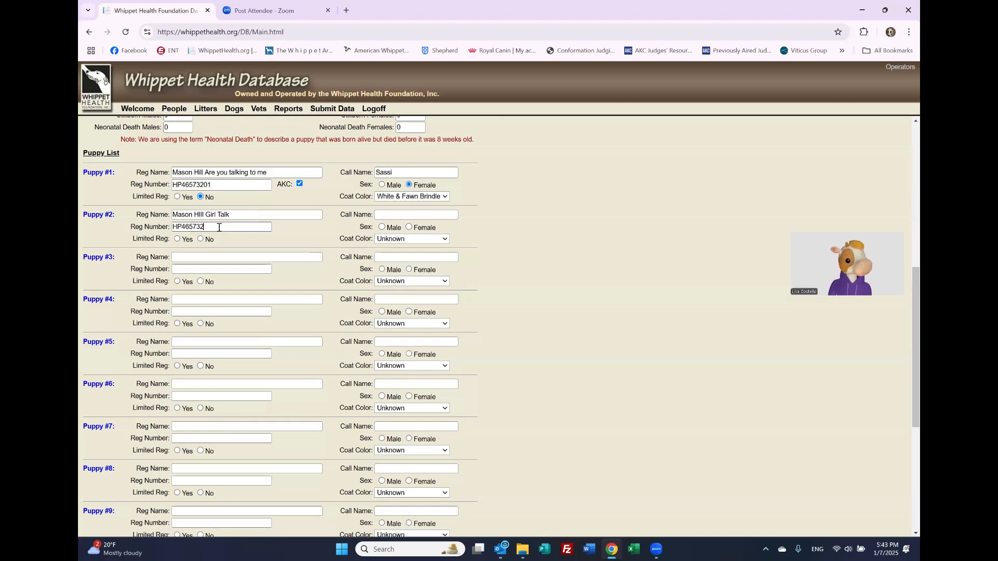
pyautogui.write('05')
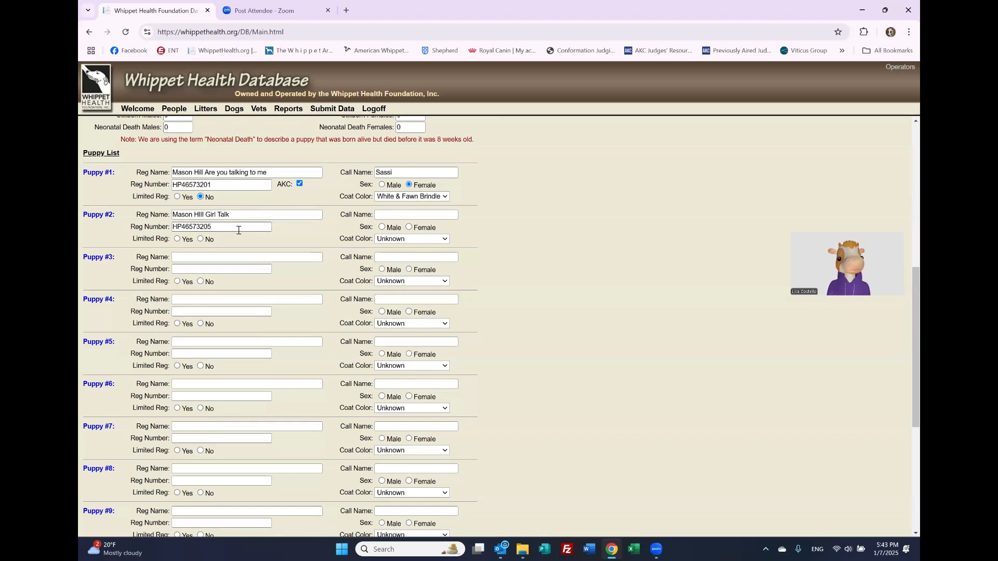
# Step: Give Puppy #2 call name Dharma, female, Fawn Brindle coat, and fix the name's typo
pyautogui.click(393, 215)
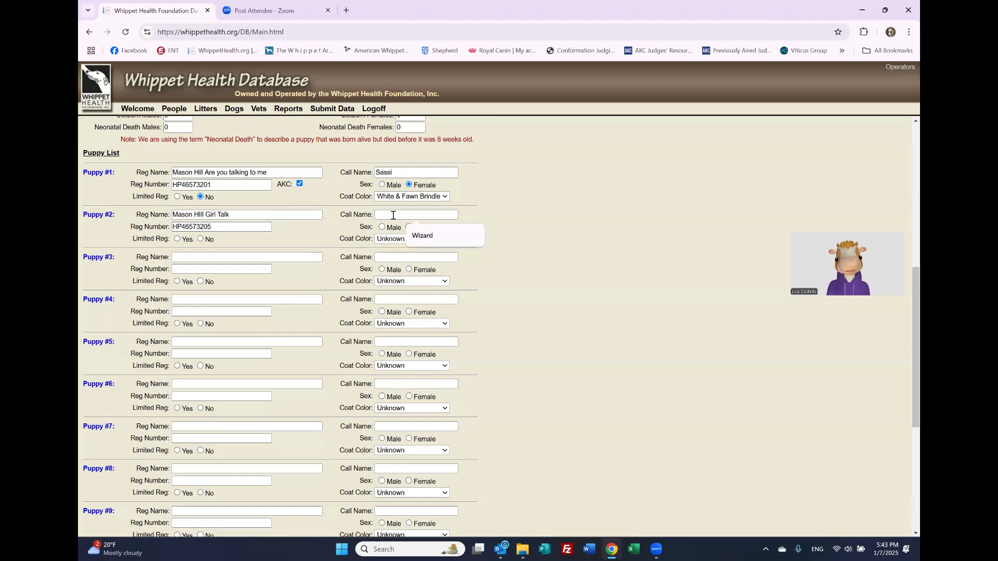
pyautogui.write('Dharma')
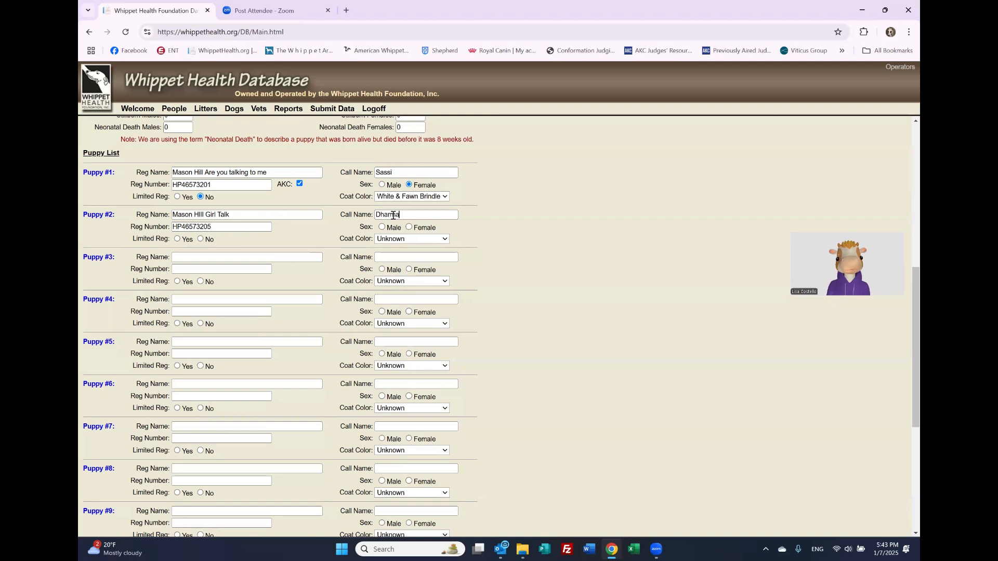
pyautogui.click(409, 227)
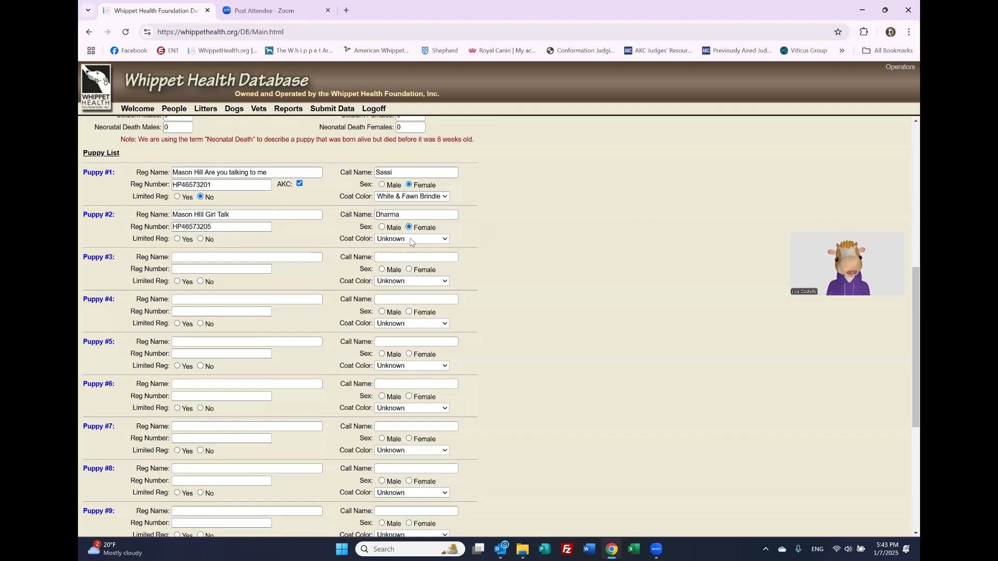
pyautogui.click(411, 240)
pyautogui.moveTo(447, 288); pyautogui.dragTo(443, 384)
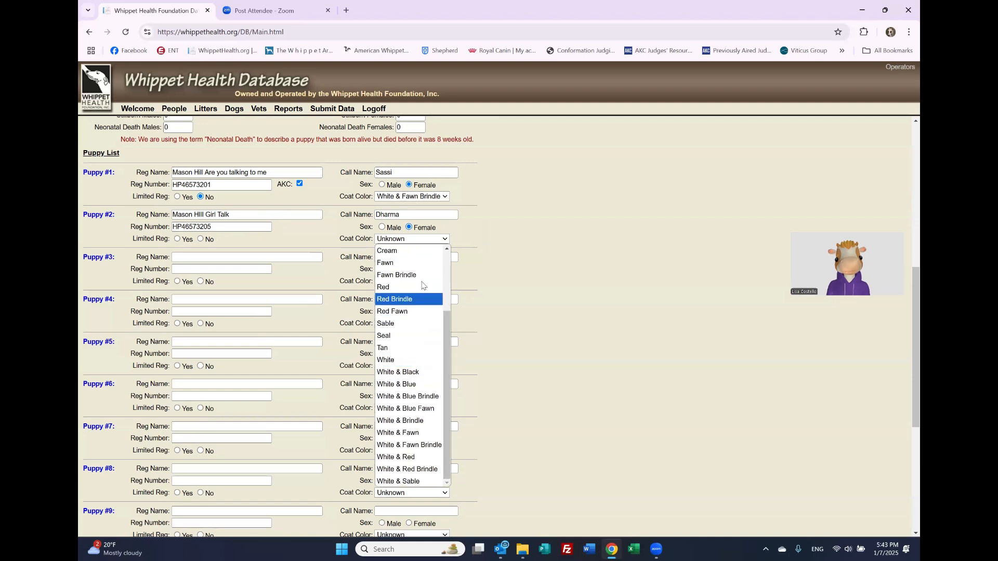
pyautogui.click(419, 276)
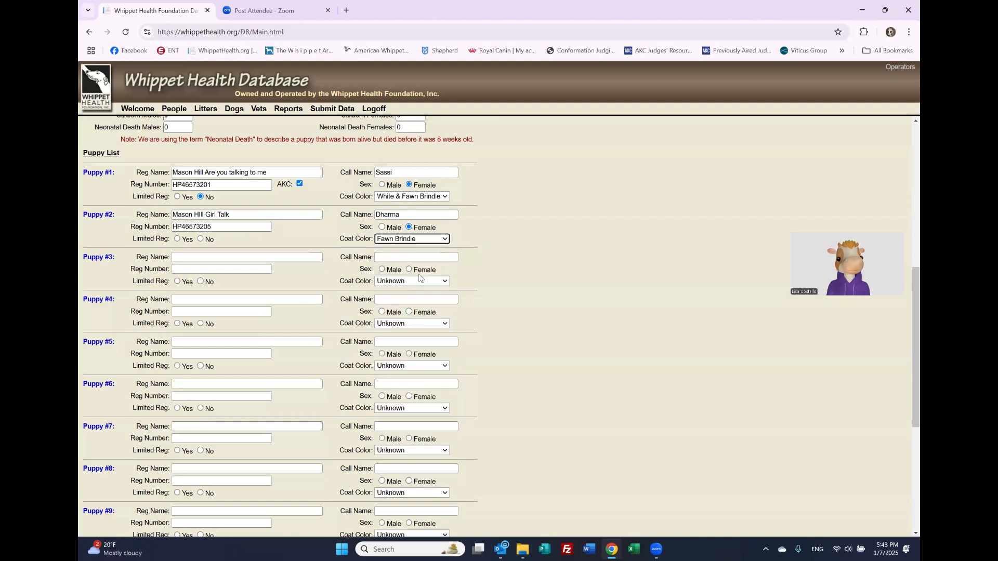
pyautogui.click(201, 215)
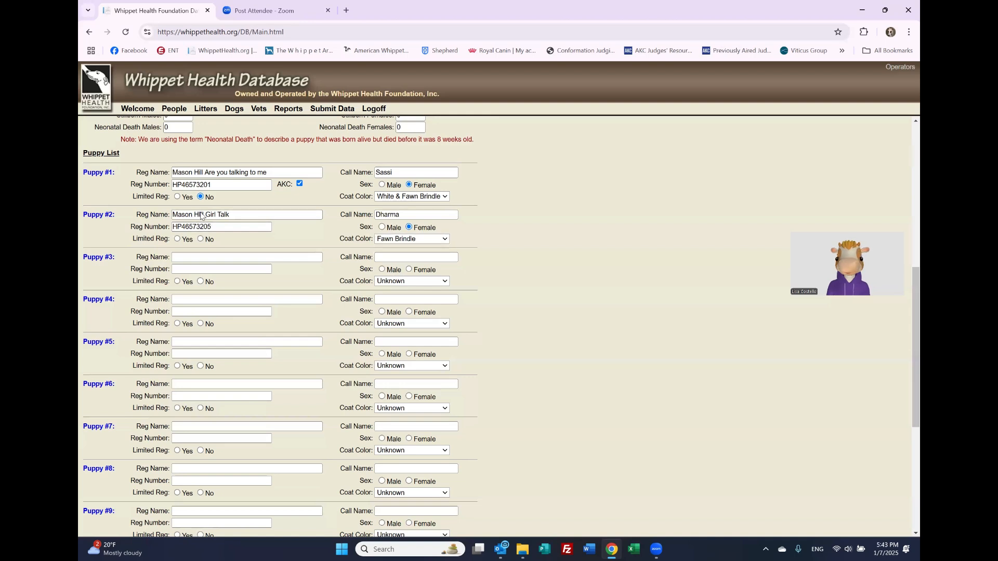
pyautogui.press('BackSpace')
# Step: Finish Puppy #2's name fix, then enter Puppy #3 as Mason Hill Pillow Talk at Laurel, 46573202
pyautogui.write('l')
pyautogui.click(214, 258)
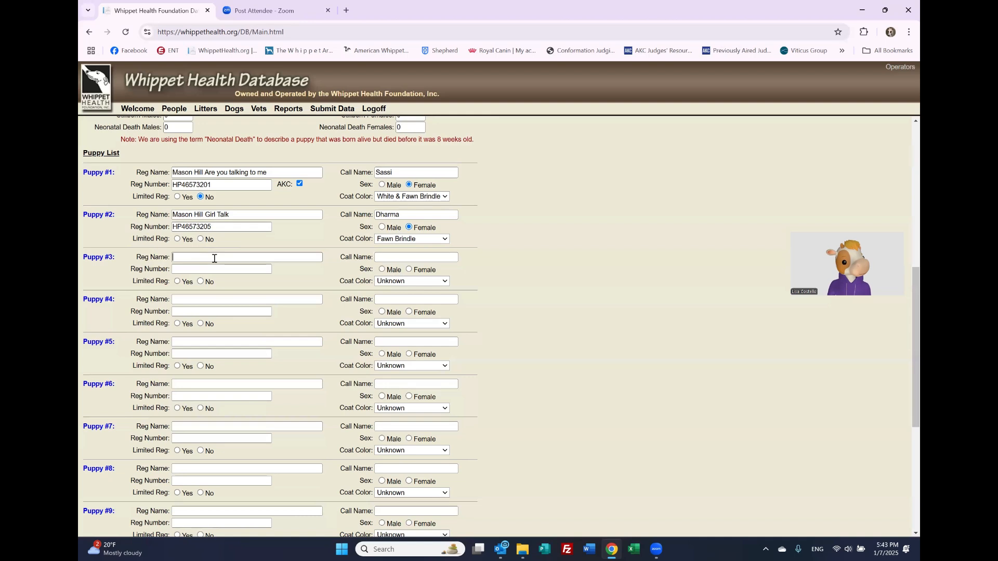
pyautogui.write('Mason Hi')
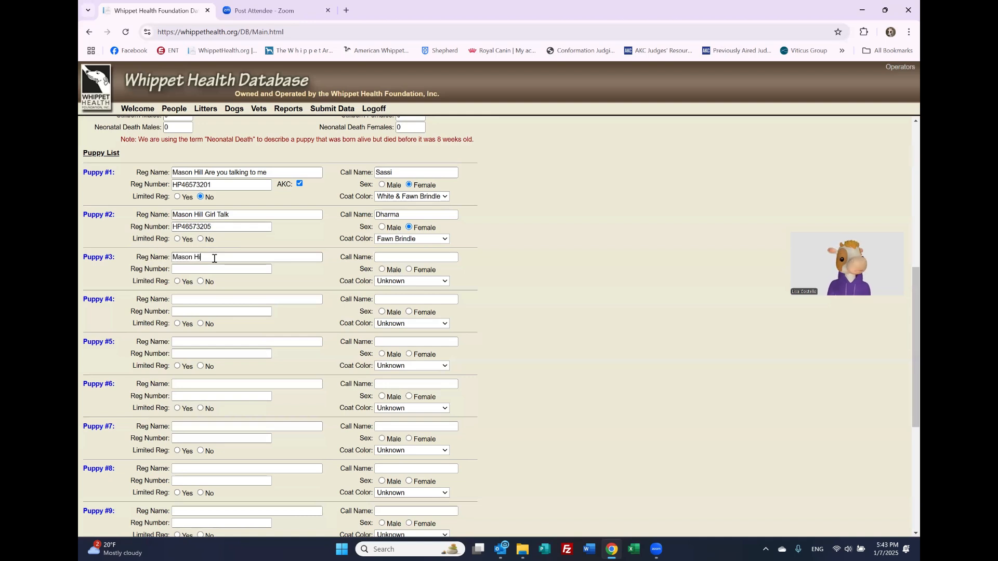
pyautogui.write('ll Pillow ')
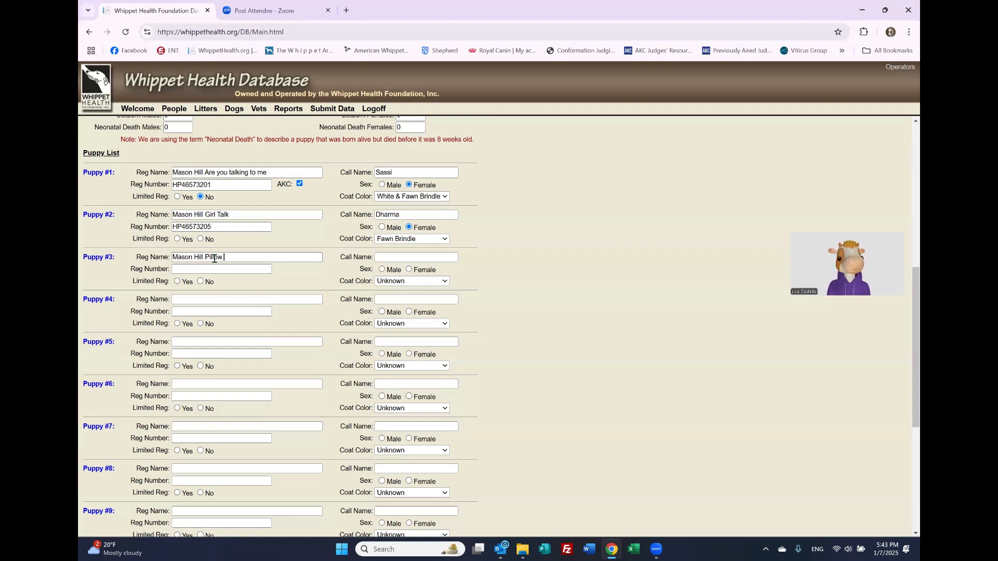
pyautogui.write('Talk at ')
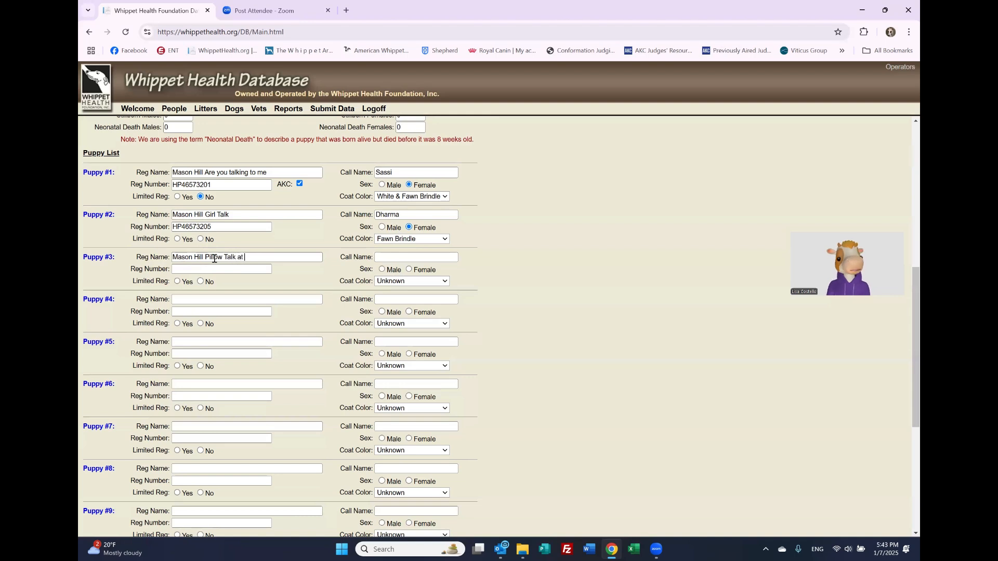
pyautogui.write('Laurel')
pyautogui.click(214, 268)
pyautogui.write('465')
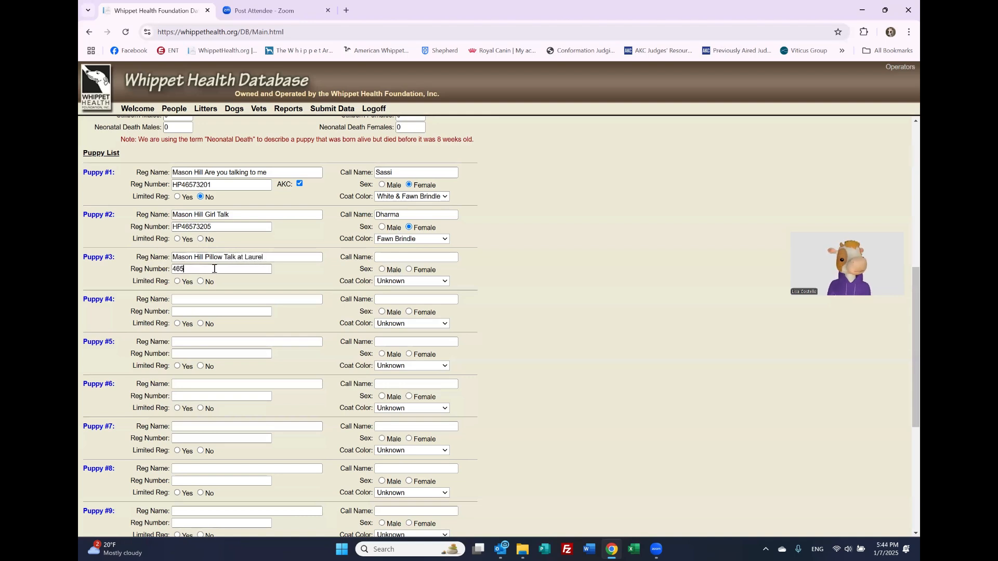
pyautogui.write('732')
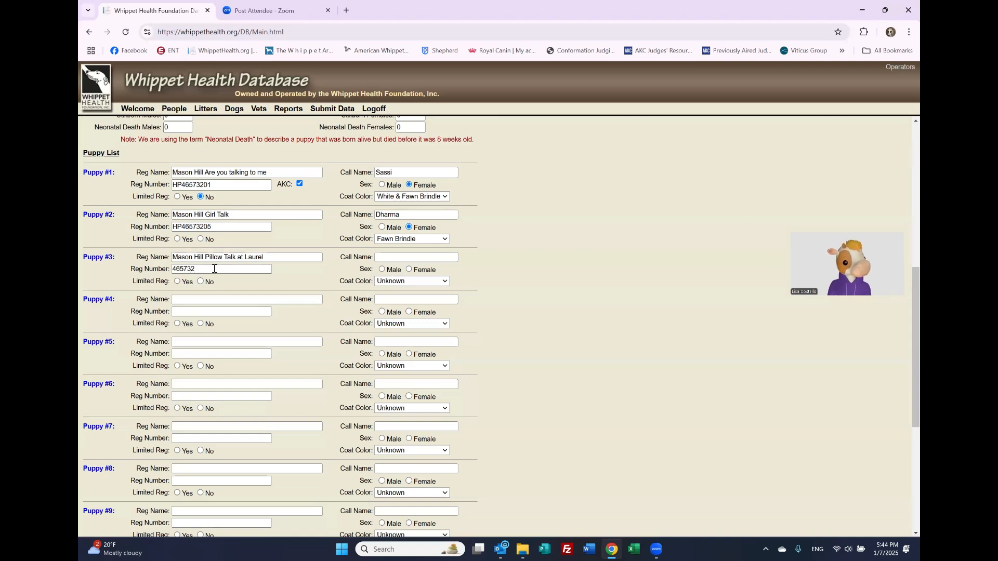
pyautogui.write('02')
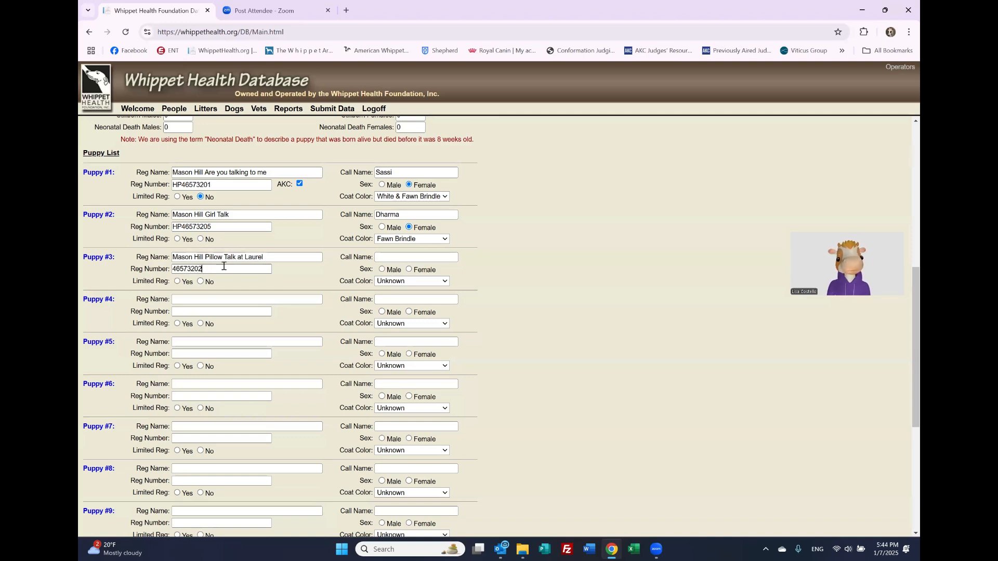
# Step: Give Puppy #3 the call name Jezebel and a Fawn coat colour
pyautogui.click(383, 257)
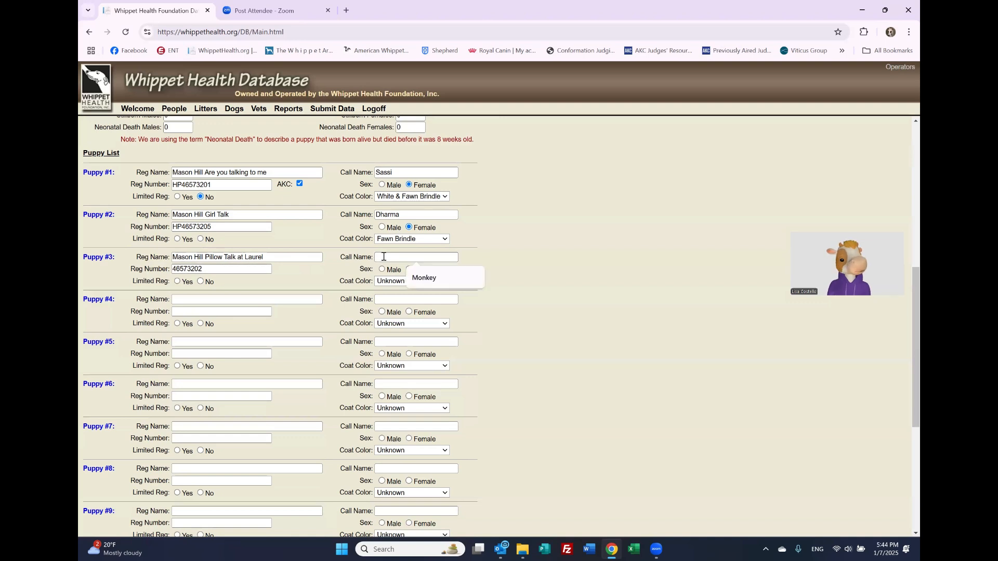
pyautogui.write('Jezel')
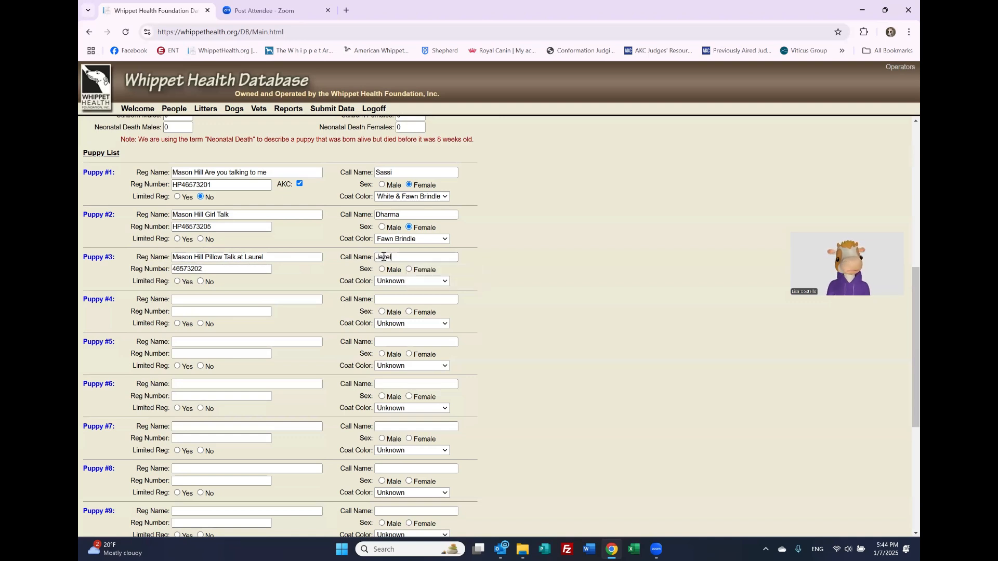
pyautogui.press('BackSpace')
pyautogui.write('bel')
pyautogui.click(415, 282)
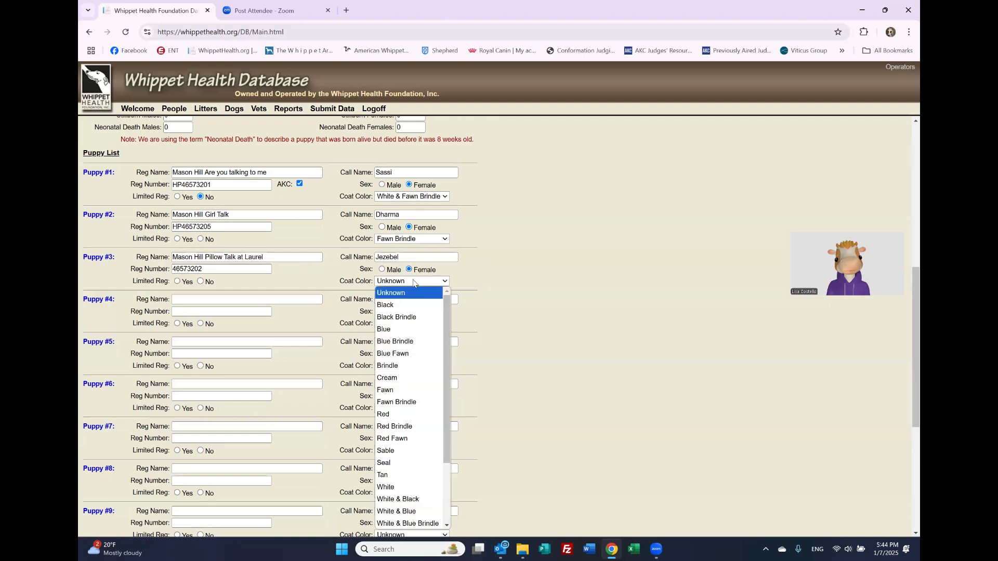
pyautogui.click(402, 389)
pyautogui.click(225, 301)
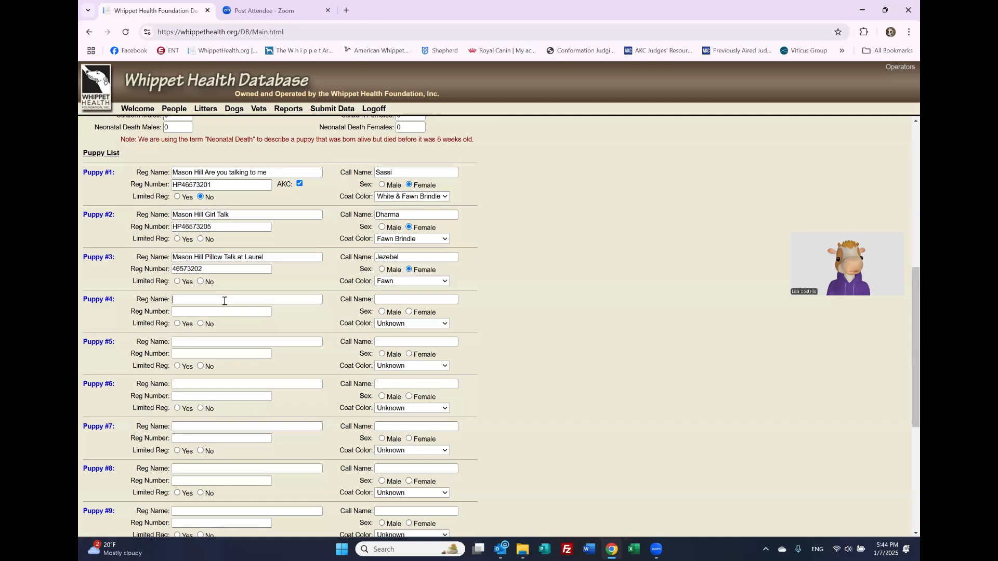
# Step: Enter Puppy #4 as Mason Hill Talk is Cheap with its registration number; mark puppies 4 and 2 not limited
pyautogui.write('Ma')
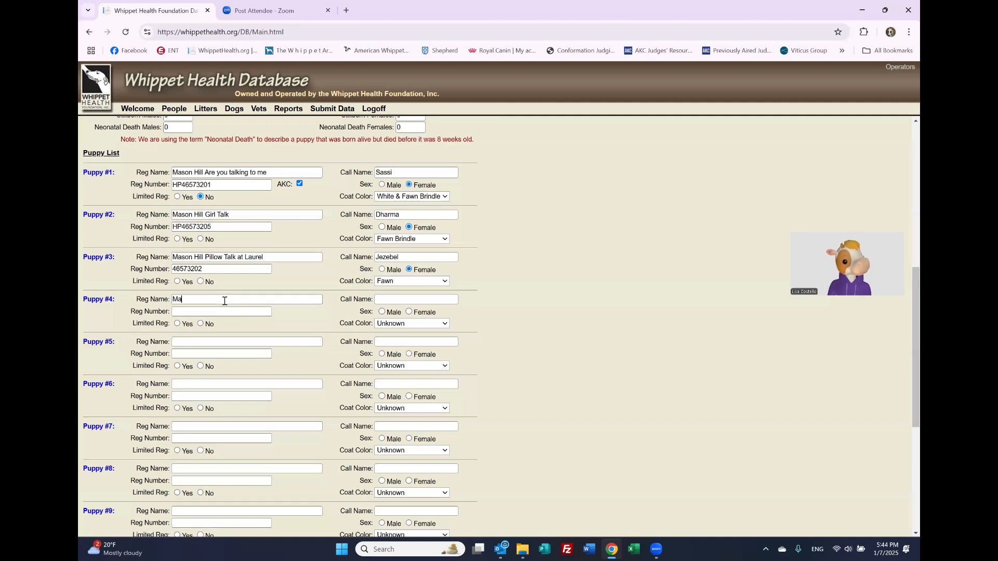
pyautogui.write('son Hill Talk is Chea')
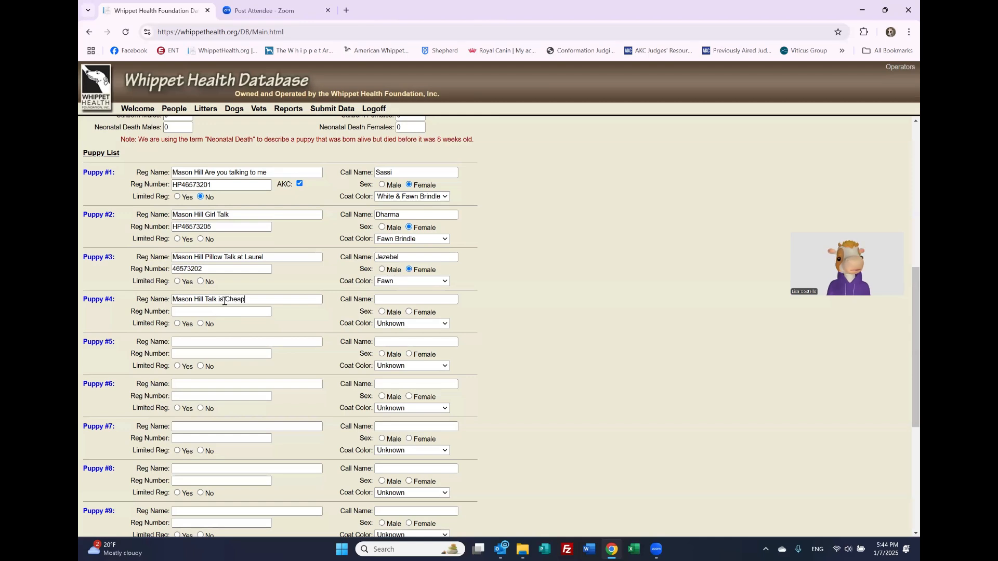
pyautogui.write('p')
pyautogui.click(225, 314)
pyautogui.write('H')
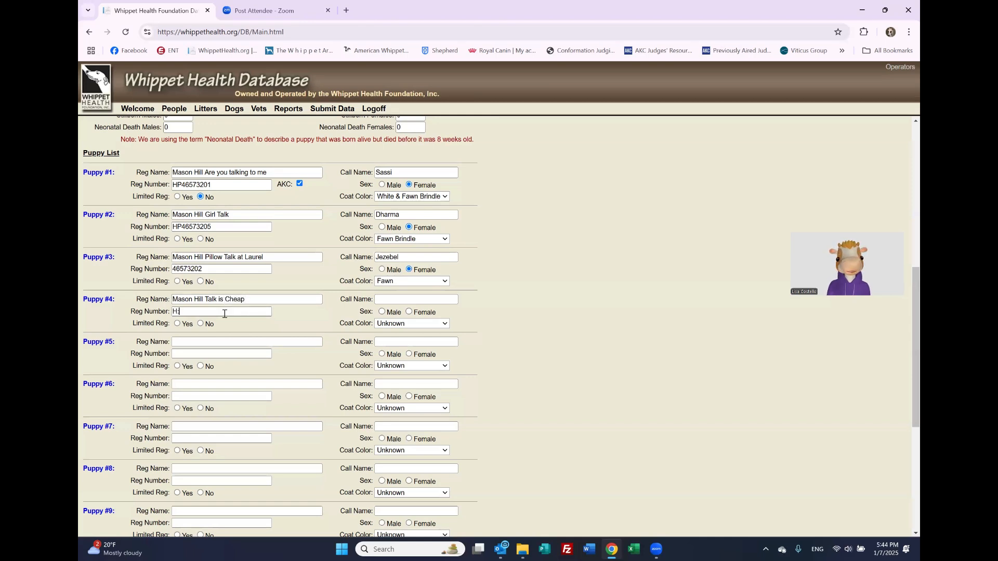
pyautogui.write(':4657')
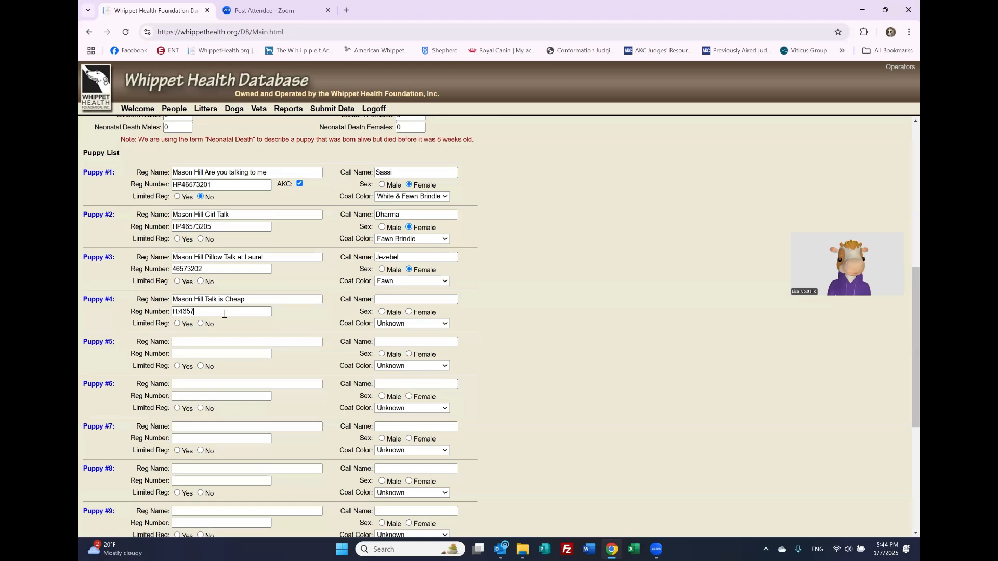
pyautogui.write('32')
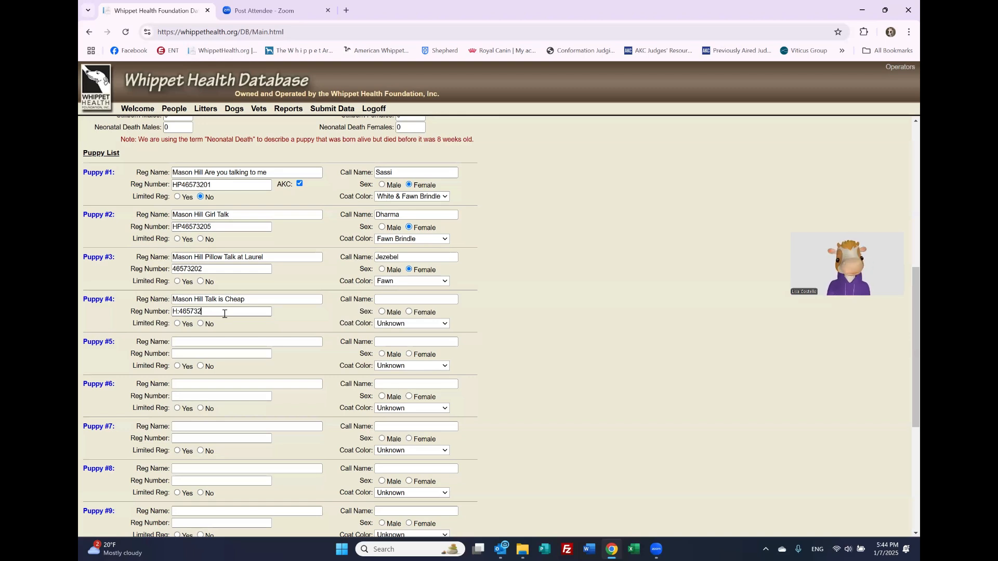
pyautogui.write('06')
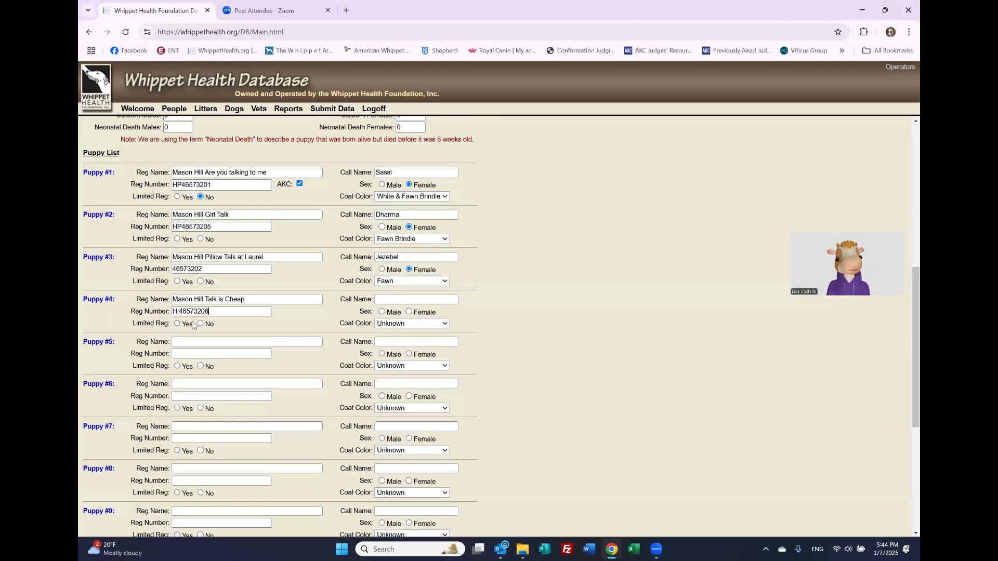
pyautogui.click(200, 324)
pyautogui.click(200, 240)
# Step: Give Puppy #4 the call name Liam and a Fawn coat colour
pyautogui.click(380, 299)
pyautogui.write('Liam')
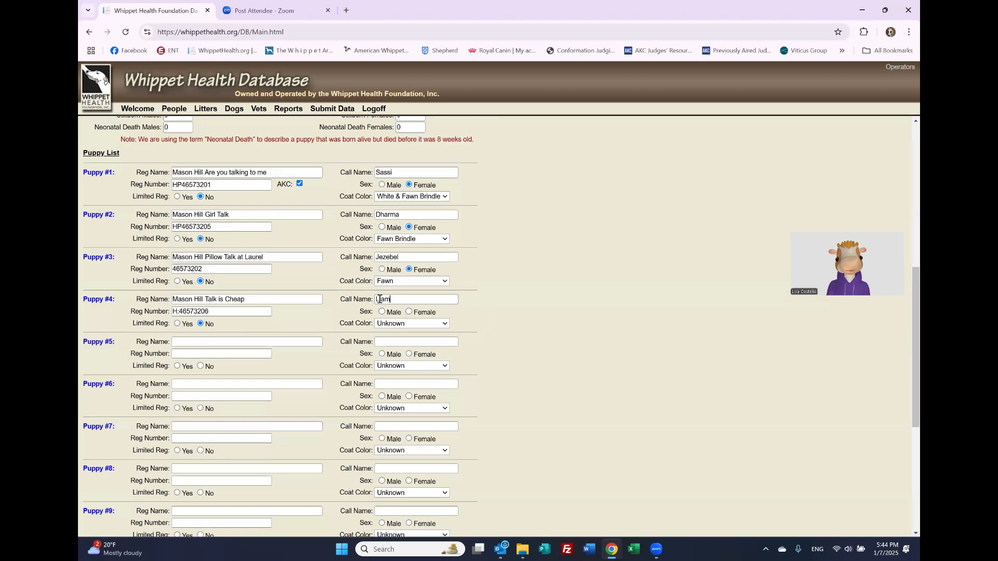
pyautogui.click(391, 324)
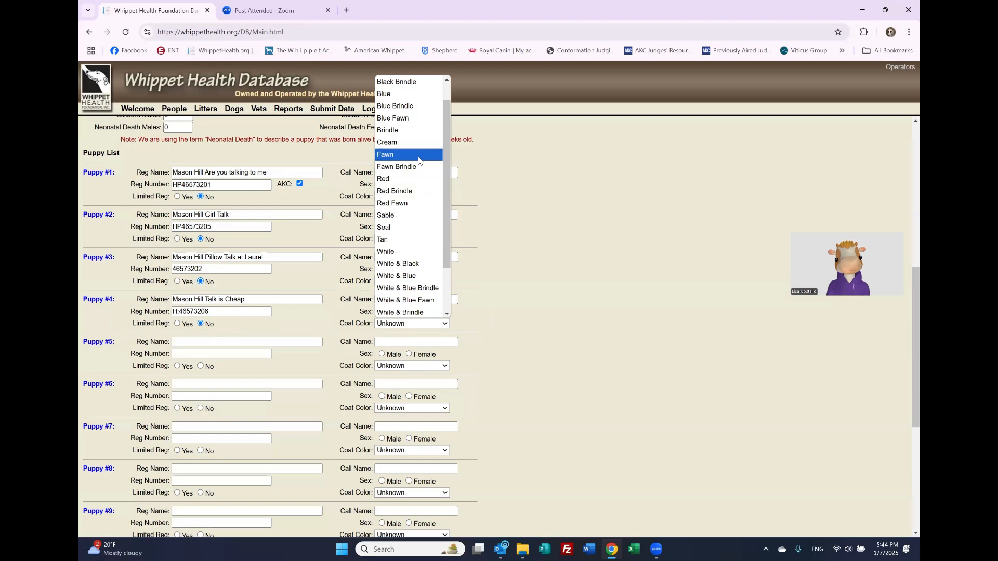
pyautogui.click(420, 156)
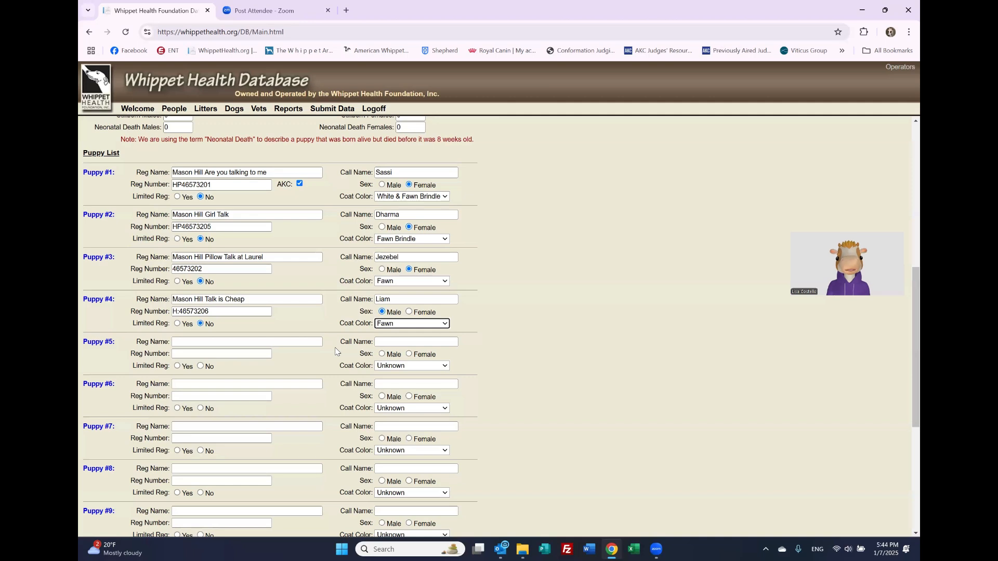
pyautogui.click(247, 342)
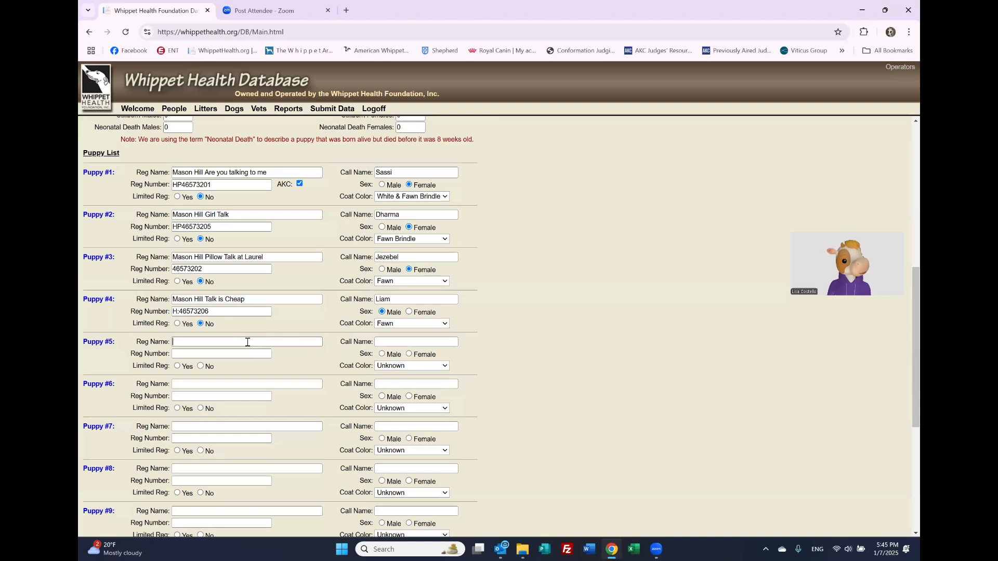
# Step: Enter Puppy #5: Mason Hill Talking Till Midnight, HP46573204, not limited, call name Sylvie, Fawn Brindle
pyautogui.write('Mason Hill Talk')
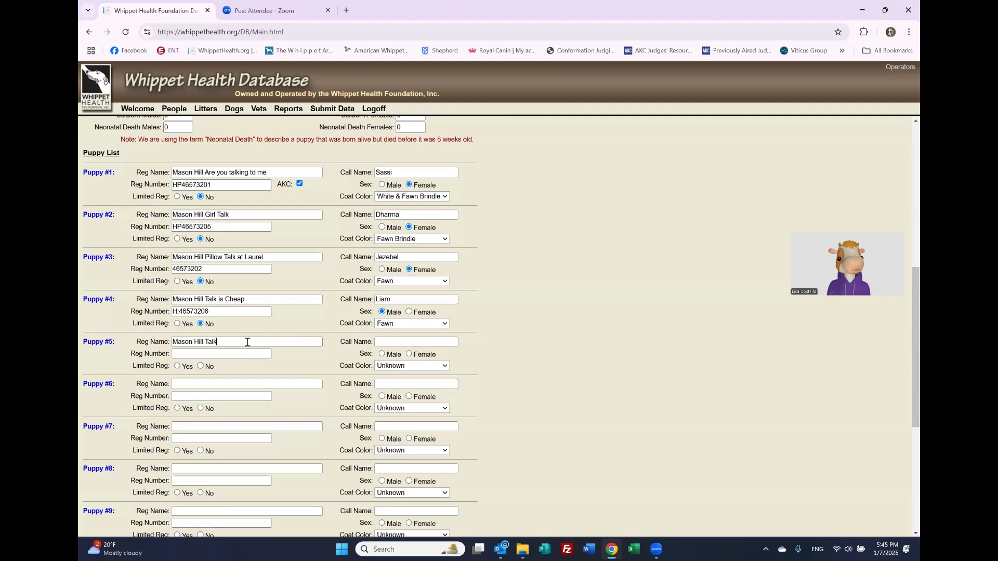
pyautogui.write('ing Till Midnight')
pyautogui.click(244, 353)
pyautogui.write('H')
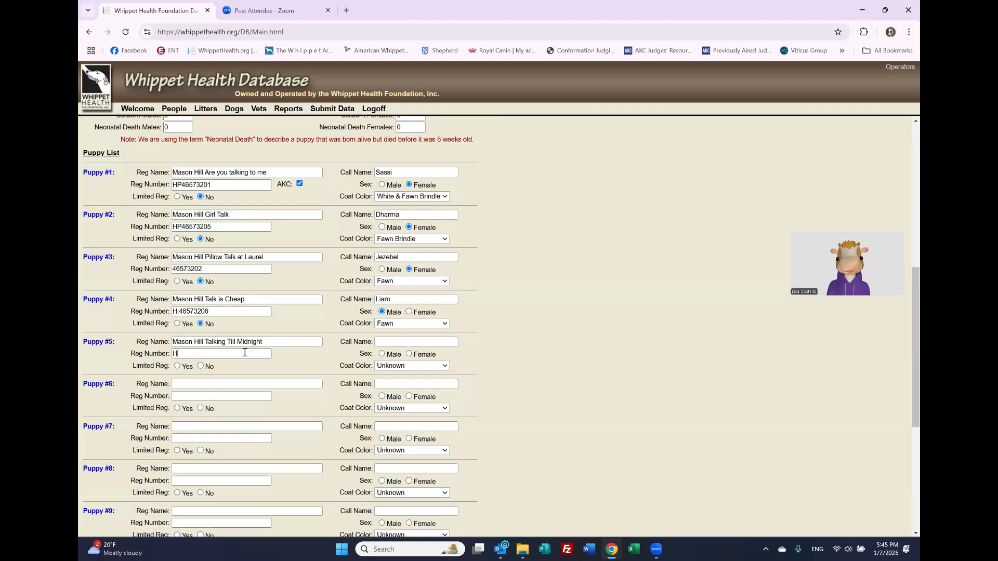
pyautogui.write('P465732')
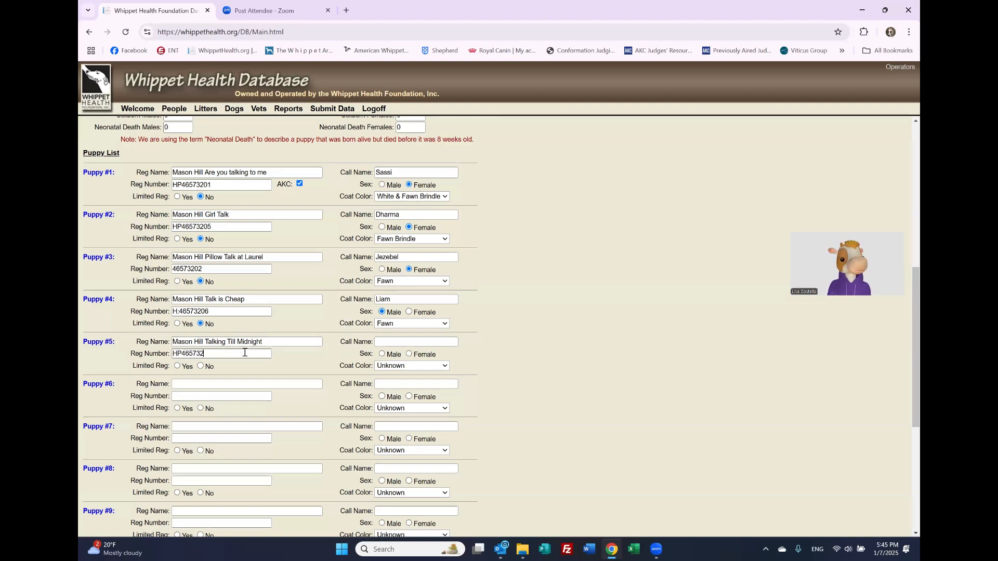
pyautogui.write('04')
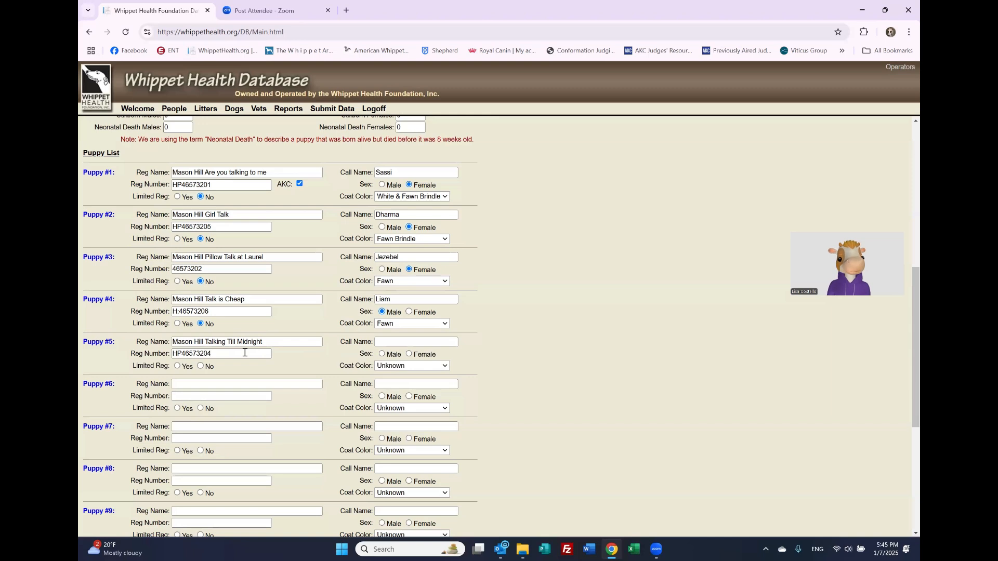
pyautogui.click(202, 367)
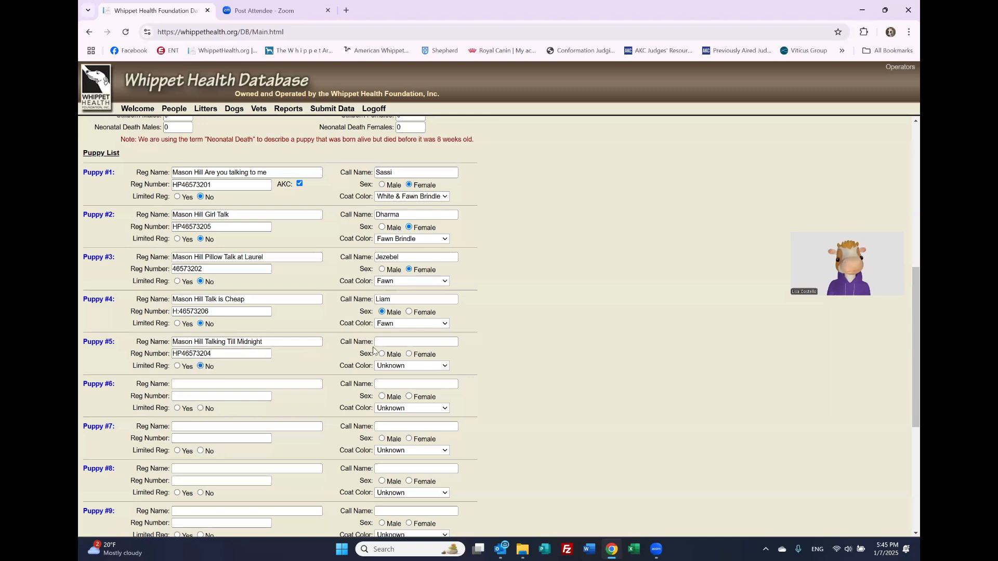
pyautogui.click(391, 342)
pyautogui.write('Sylvie')
pyautogui.click(407, 367)
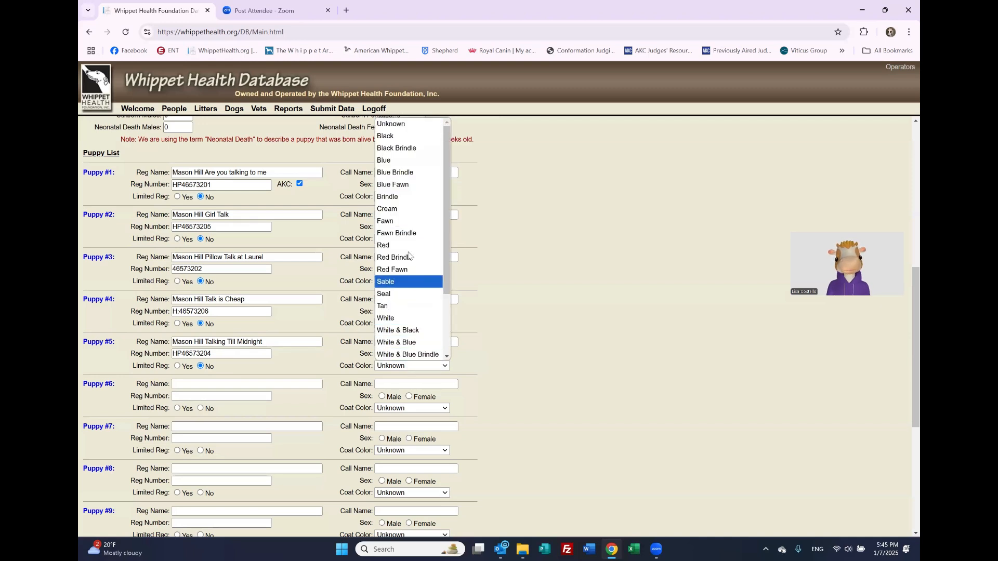
pyautogui.click(396, 233)
# Step: Enter Puppy #6: Mason Hill Talking To The Moon, HP46573203, not limited, Moon, male, White & Fawn Brindle
pyautogui.click(225, 383)
pyautogui.write('M')
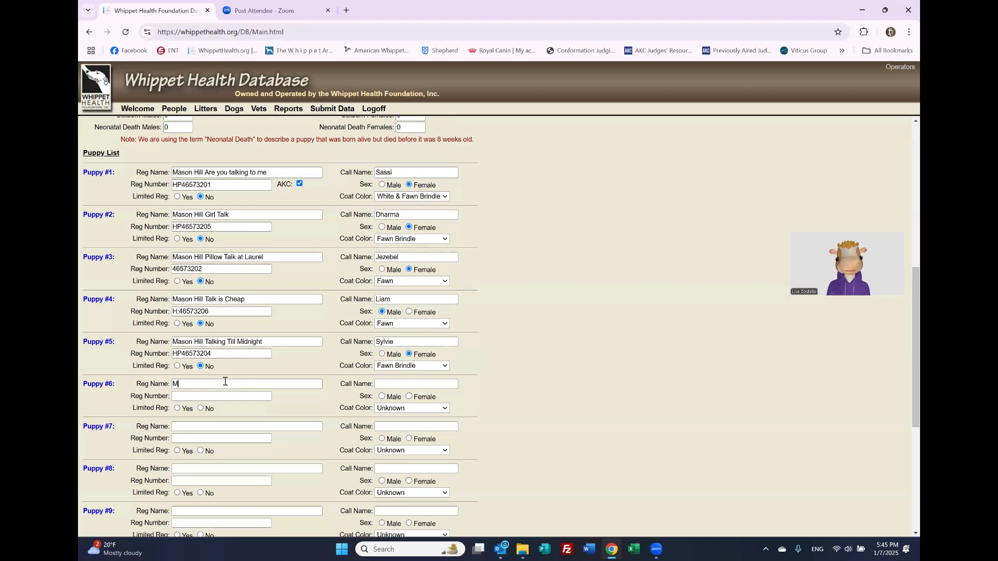
pyautogui.write('ason Hill Talk')
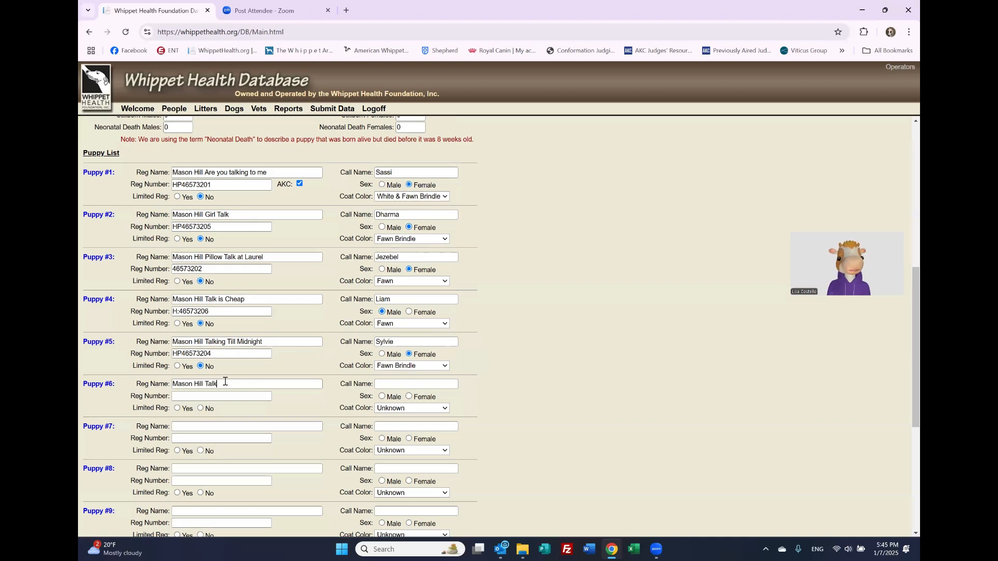
pyautogui.write('ing To The Moon')
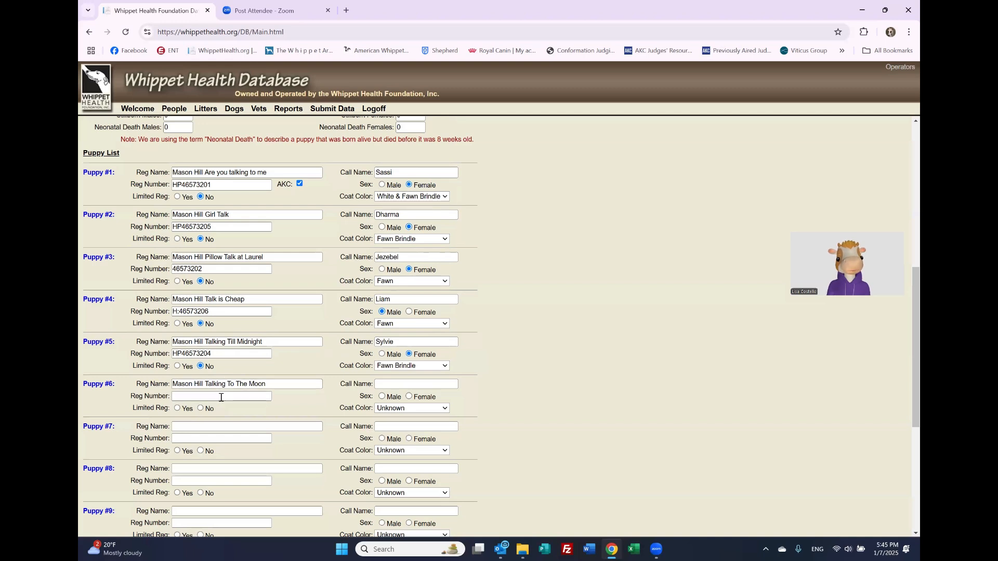
pyautogui.write('HP465732')
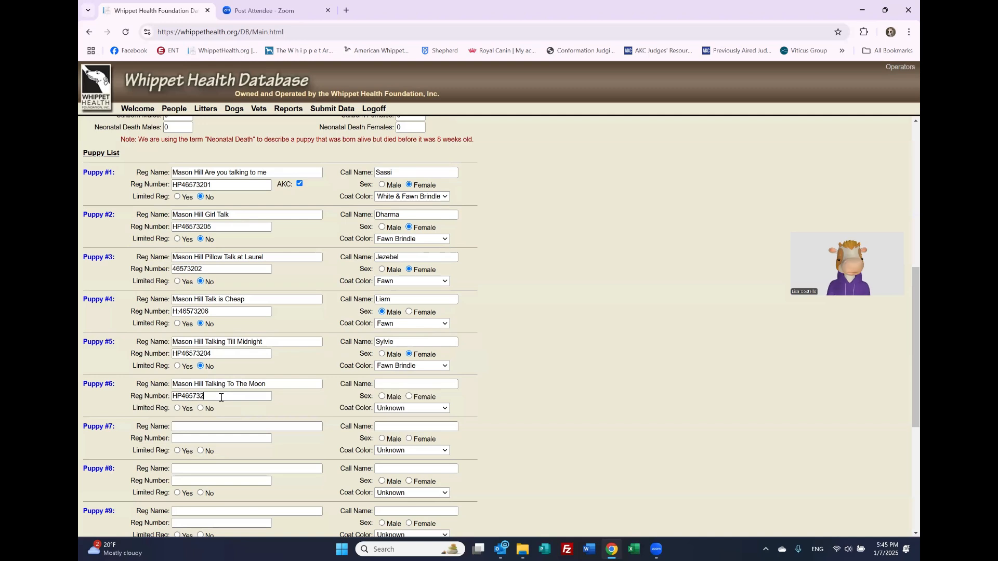
pyautogui.write('03')
pyautogui.click(200, 409)
pyautogui.click(387, 383)
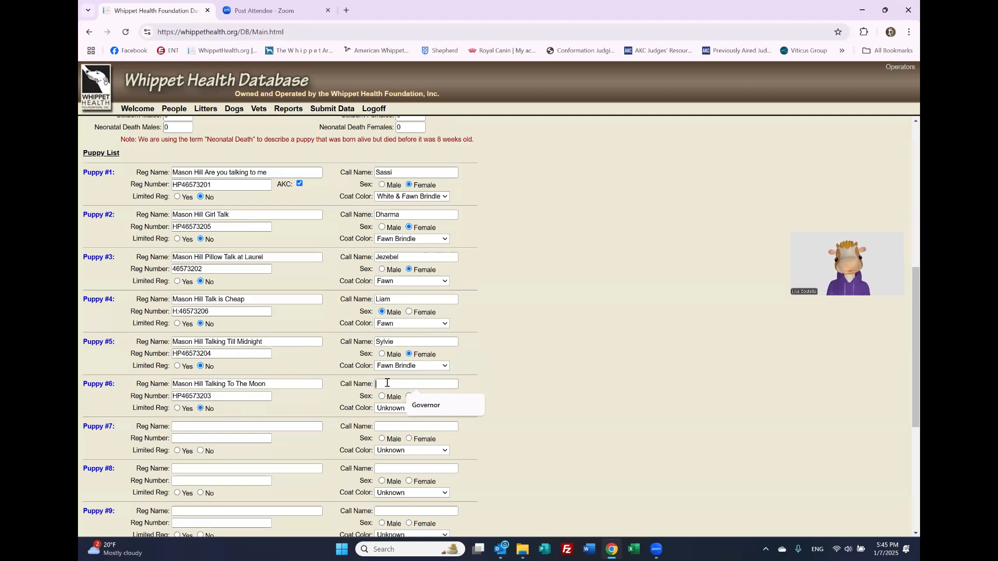
pyautogui.write('Moon')
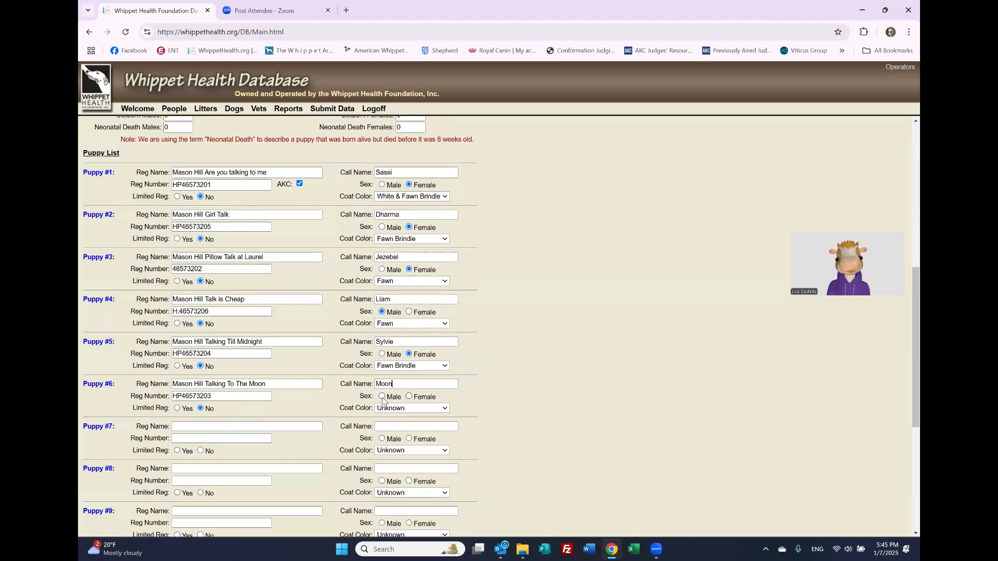
pyautogui.click(382, 397)
pyautogui.click(390, 408)
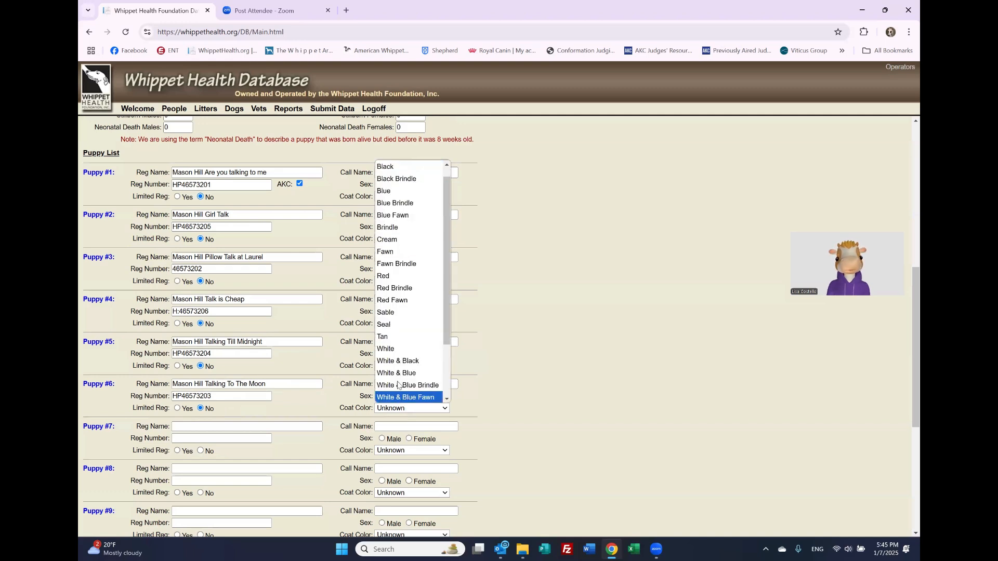
pyautogui.moveTo(446, 343); pyautogui.dragTo(446, 396)
pyautogui.click(409, 361)
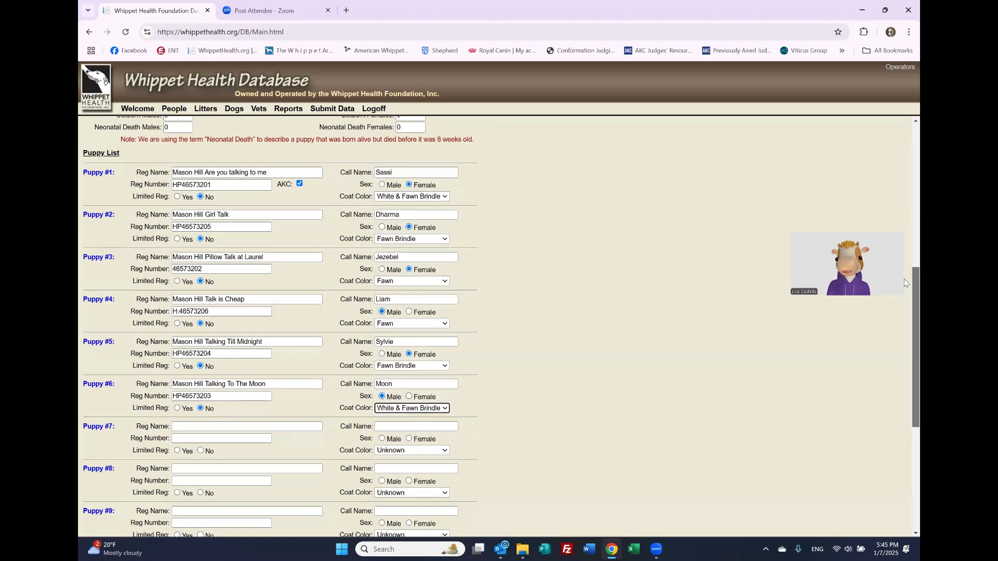
# Step: Type the contact's full name into the Additional Comments box below the six puppies
pyautogui.scroll(-2, 904, 340)
pyautogui.scroll(-2, 904, 340)
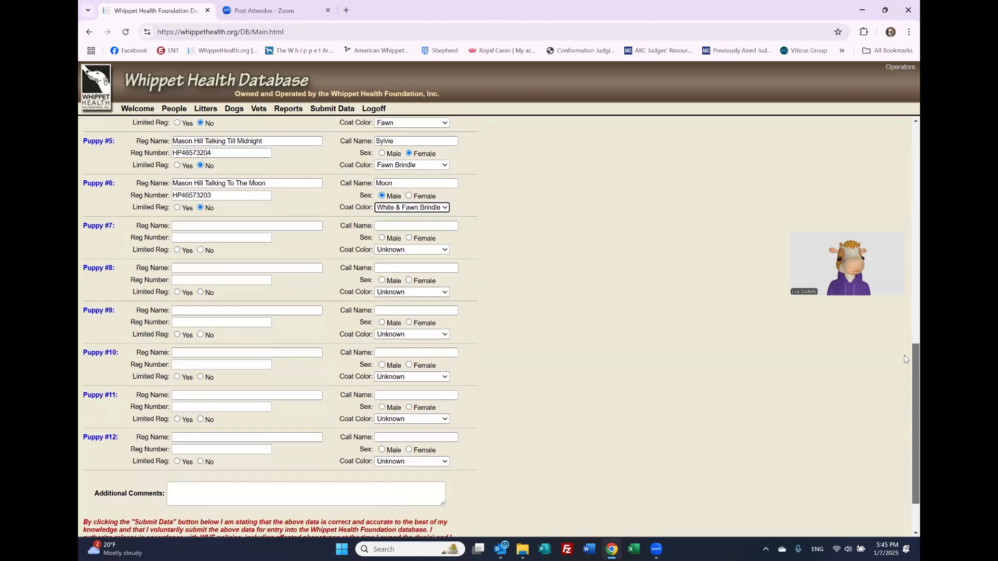
pyautogui.scroll(1, 905, 316)
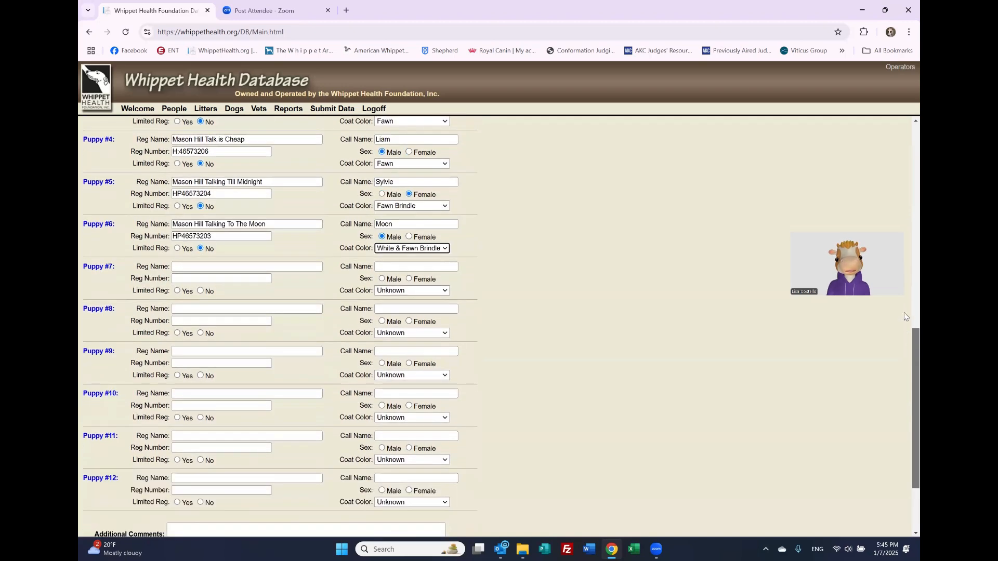
pyautogui.scroll(5, 905, 316)
pyautogui.scroll(-3, 904, 300)
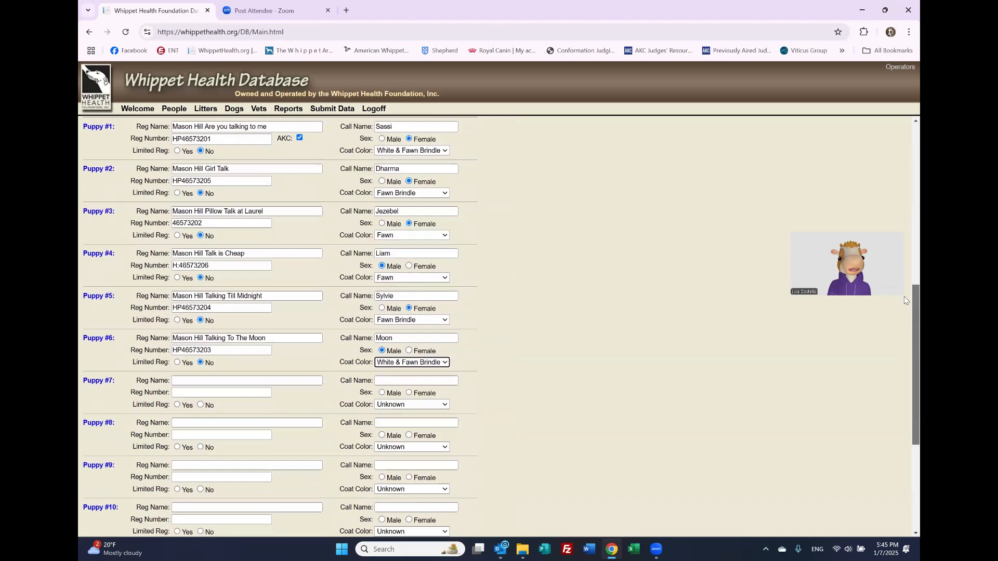
pyautogui.scroll(-5, 894, 338)
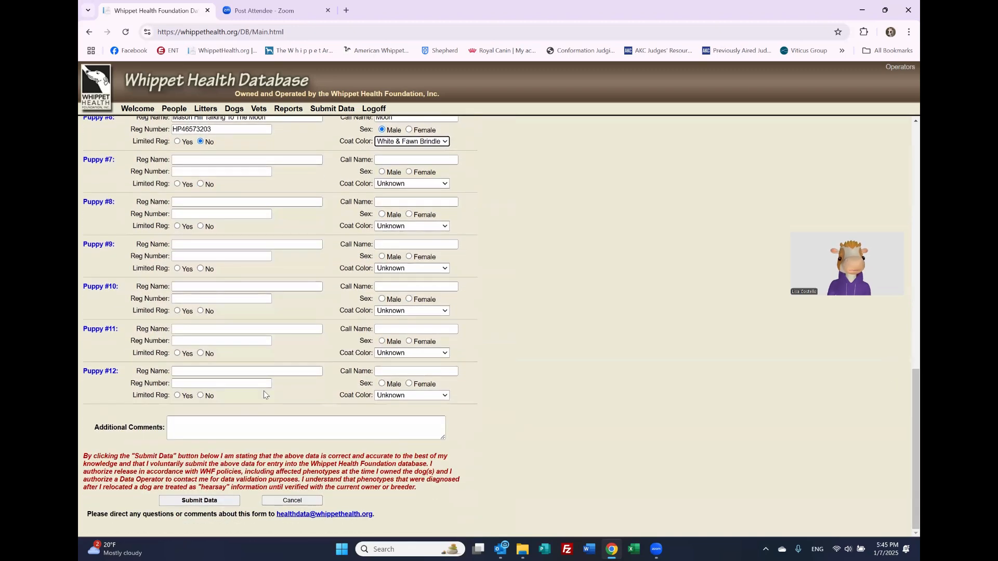
pyautogui.click(224, 425)
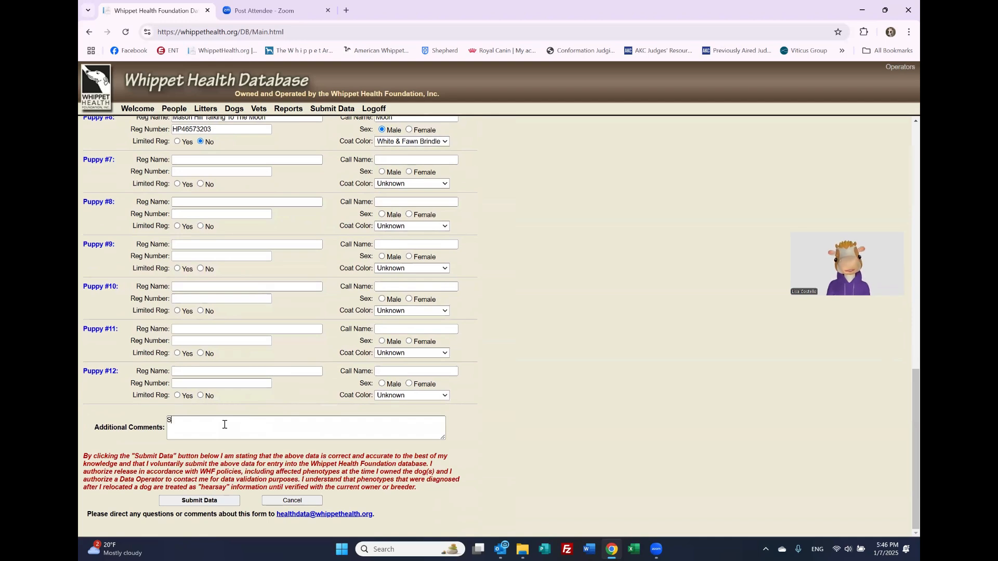
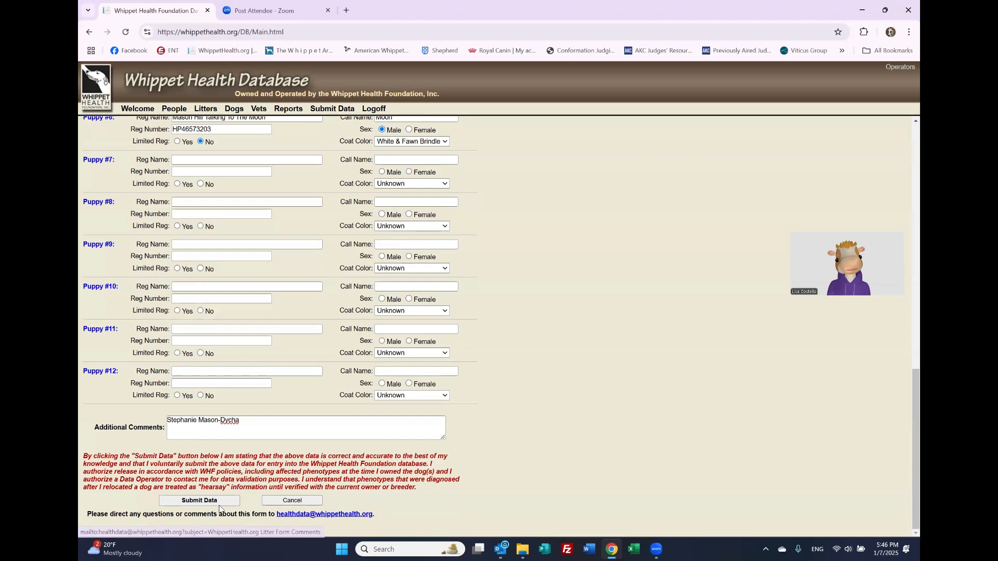
# Step: Submit the litter data, then switch to Outlook to check for the confirmation
pyautogui.click(200, 501)
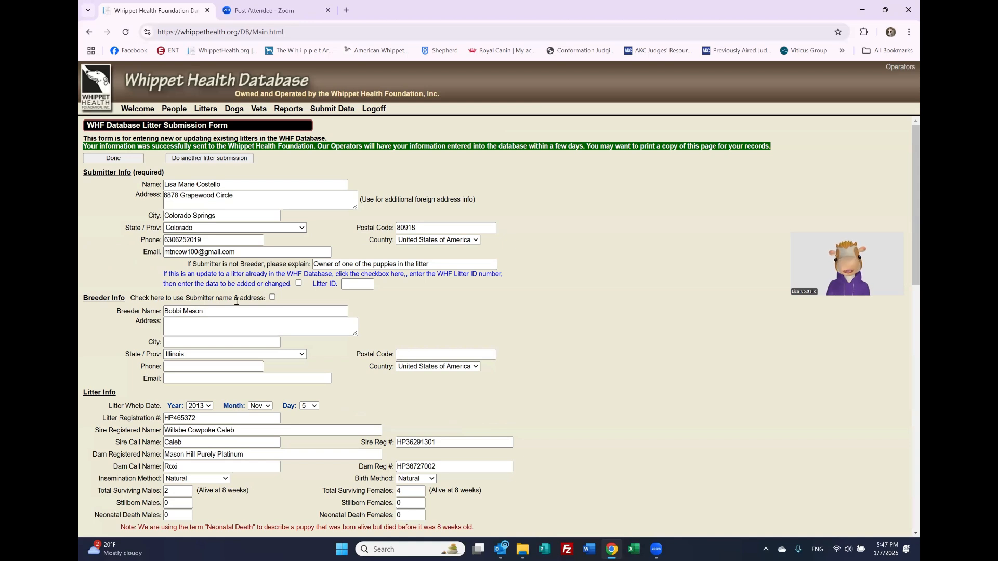
pyautogui.click(502, 549)
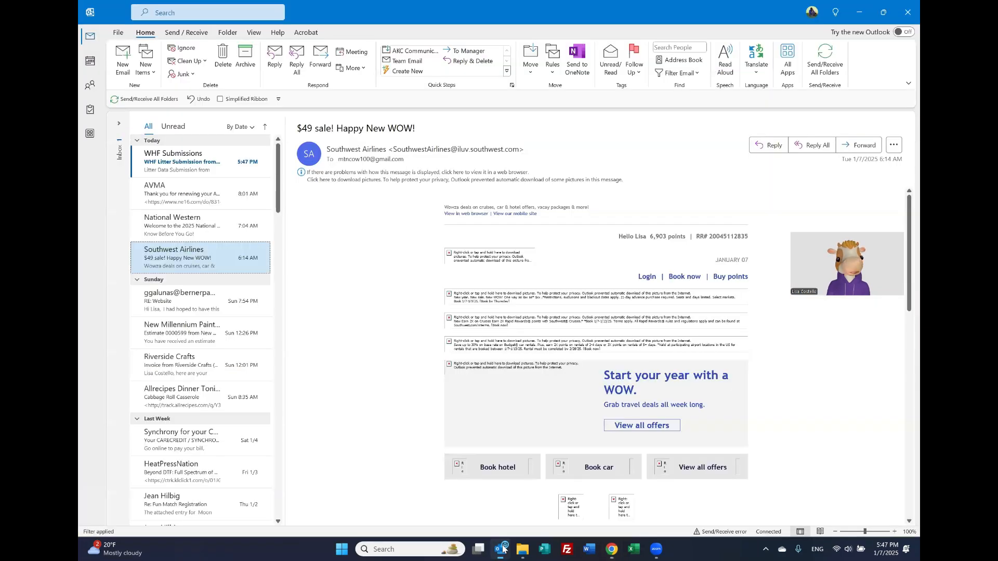
# Step: Read the WHF Submissions email down to the comments, then return to the database in the browser
pyautogui.click(212, 159)
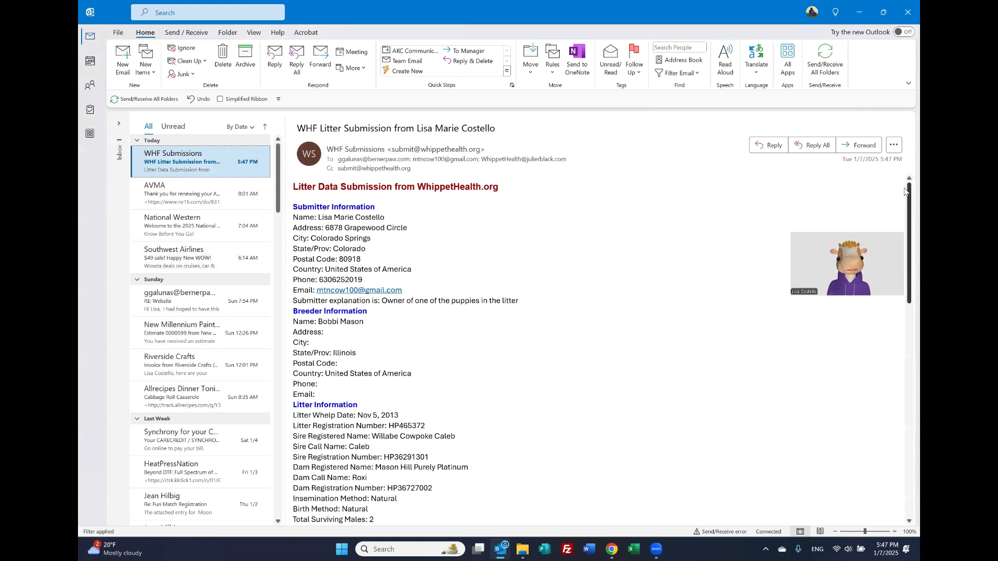
pyautogui.moveTo(904, 191); pyautogui.dragTo(905, 200)
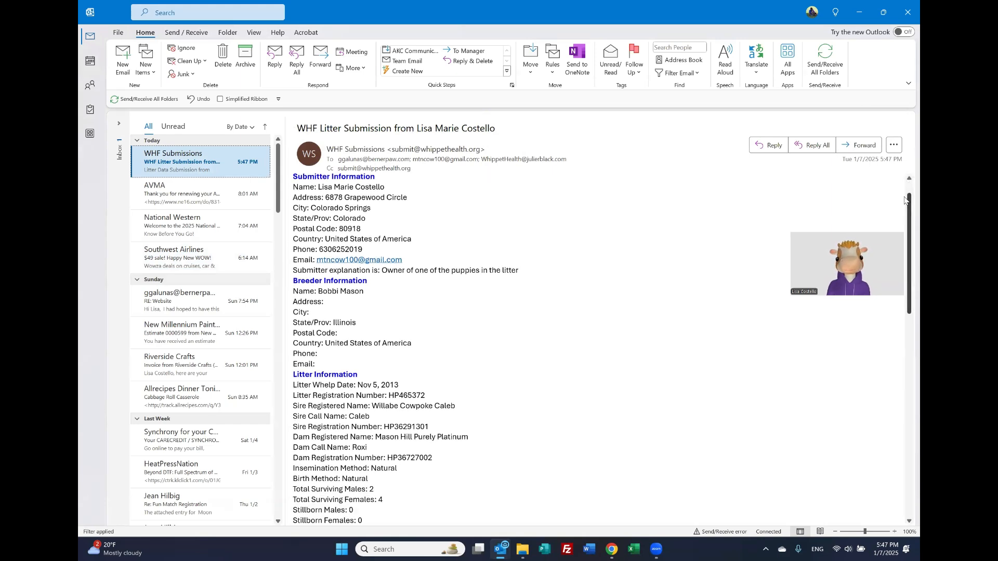
pyautogui.moveTo(904, 201); pyautogui.dragTo(904, 205)
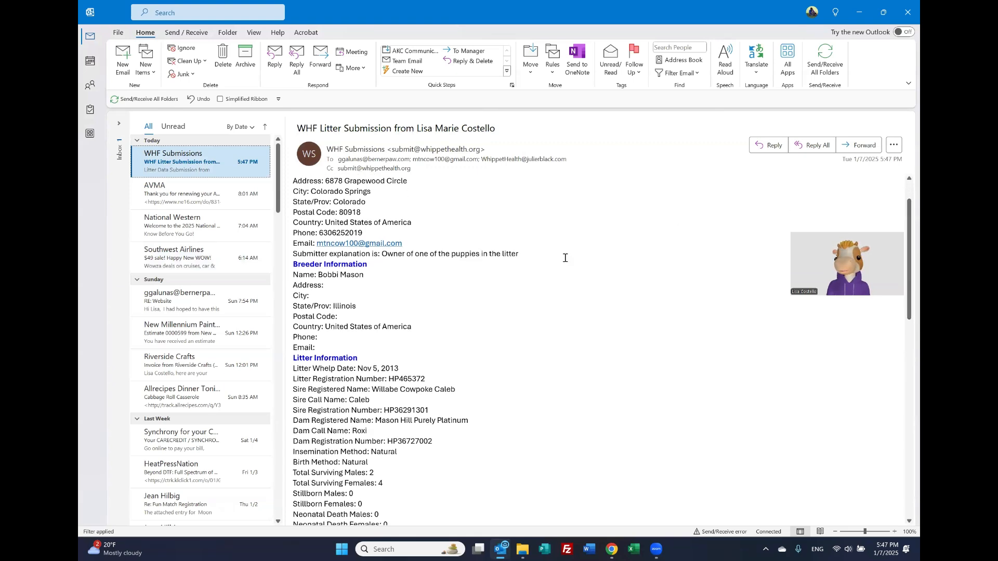
pyautogui.moveTo(905, 295); pyautogui.dragTo(905, 361)
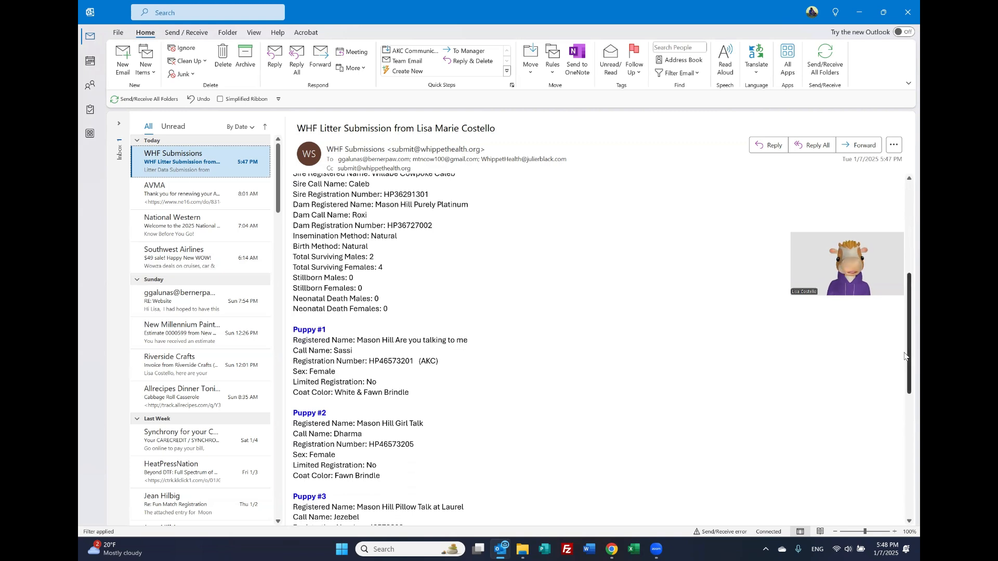
pyautogui.moveTo(905, 359); pyautogui.dragTo(899, 489)
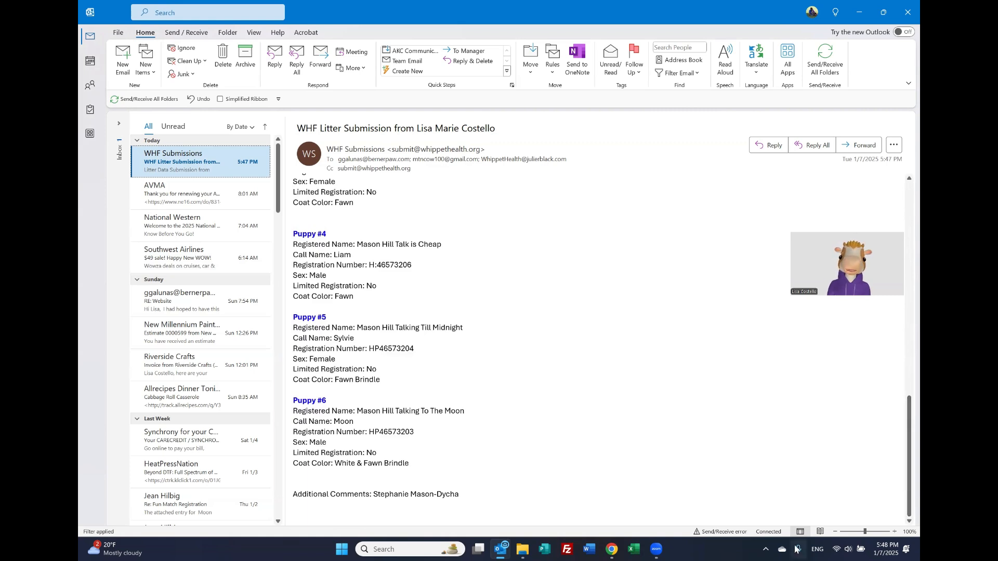
pyautogui.click(617, 549)
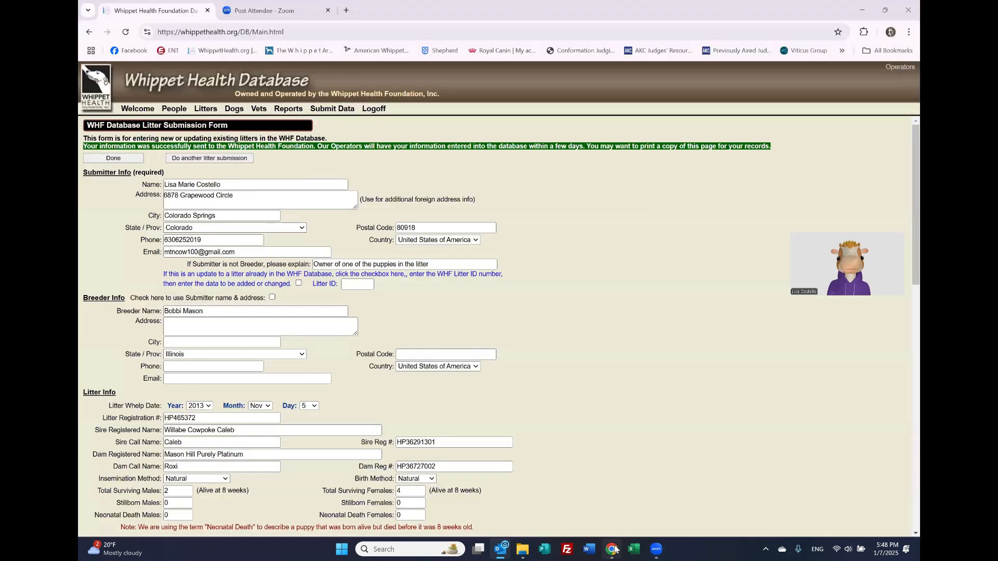
# Step: Abandon a litter search for 'mason' and instead search dogs by call name 'moon'
pyautogui.click(206, 110)
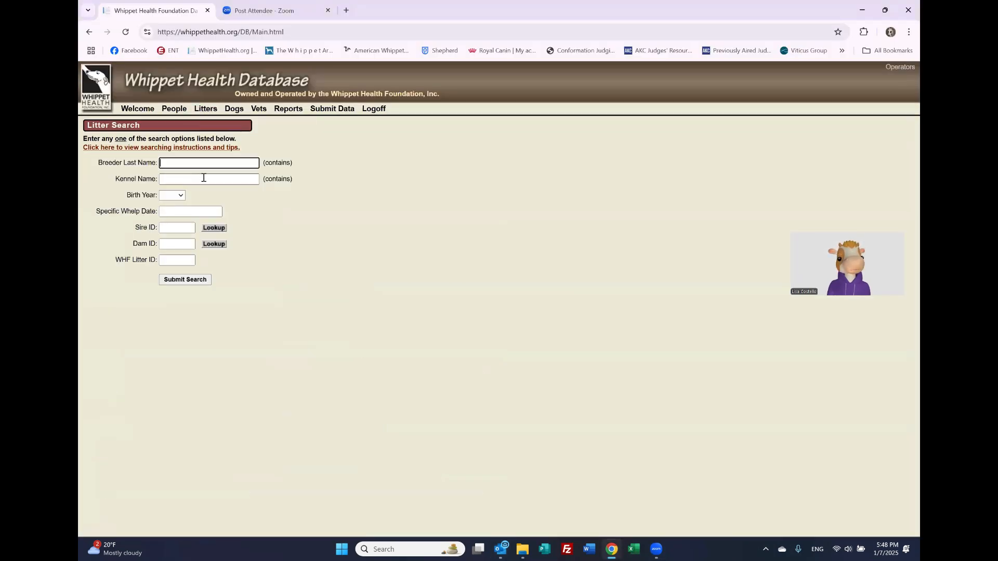
pyautogui.click(203, 178)
pyautogui.write('mason')
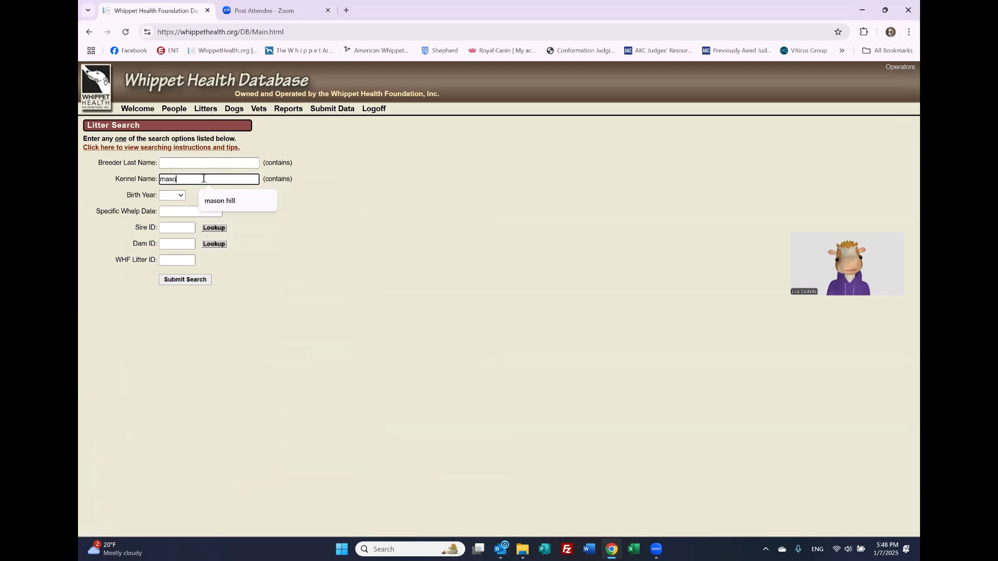
pyautogui.press('BackSpace')
pyautogui.press('BackSpace')
pyautogui.press('BackSpace')
pyautogui.press('BackSpace')
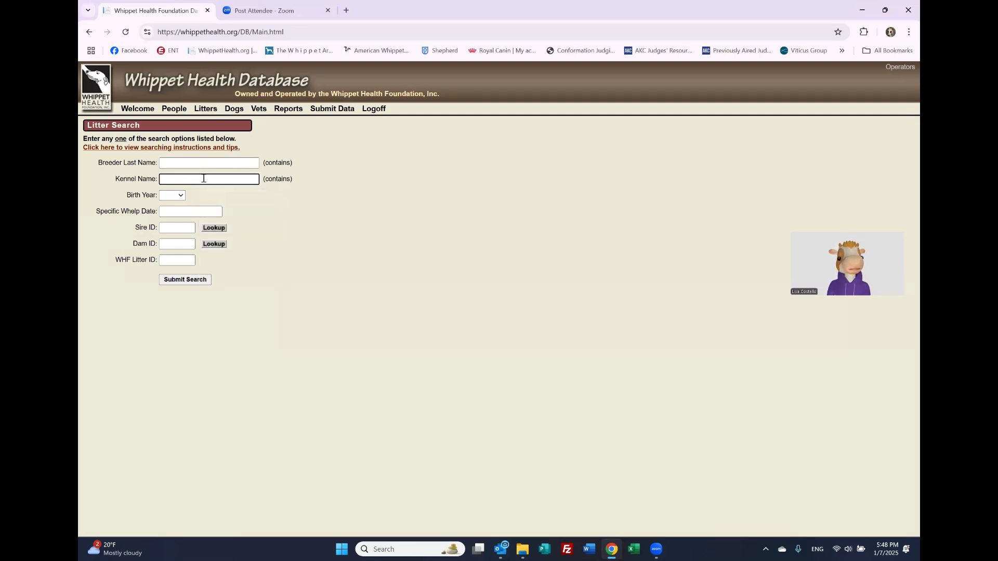
pyautogui.click(241, 108)
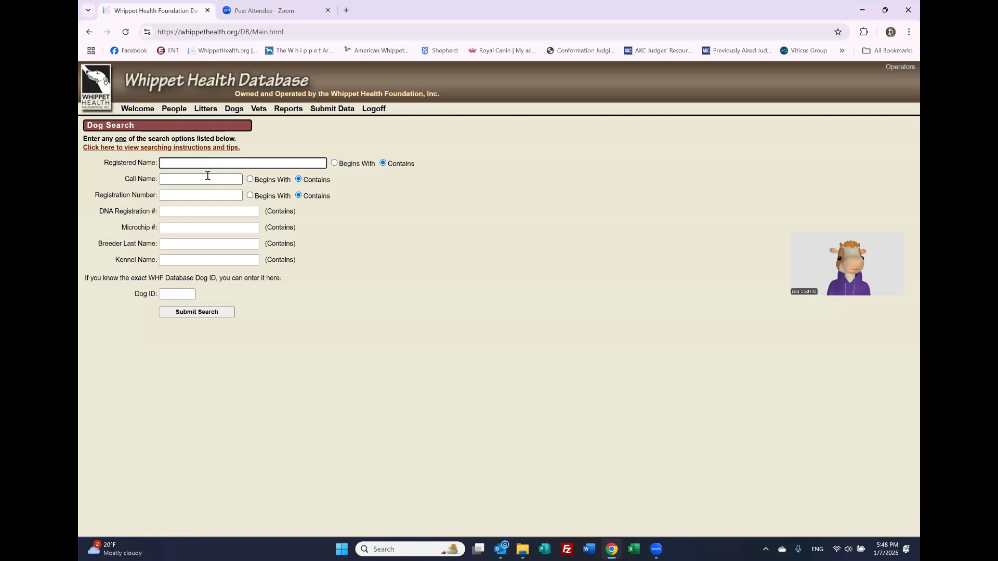
pyautogui.click(207, 179)
pyautogui.write('moon')
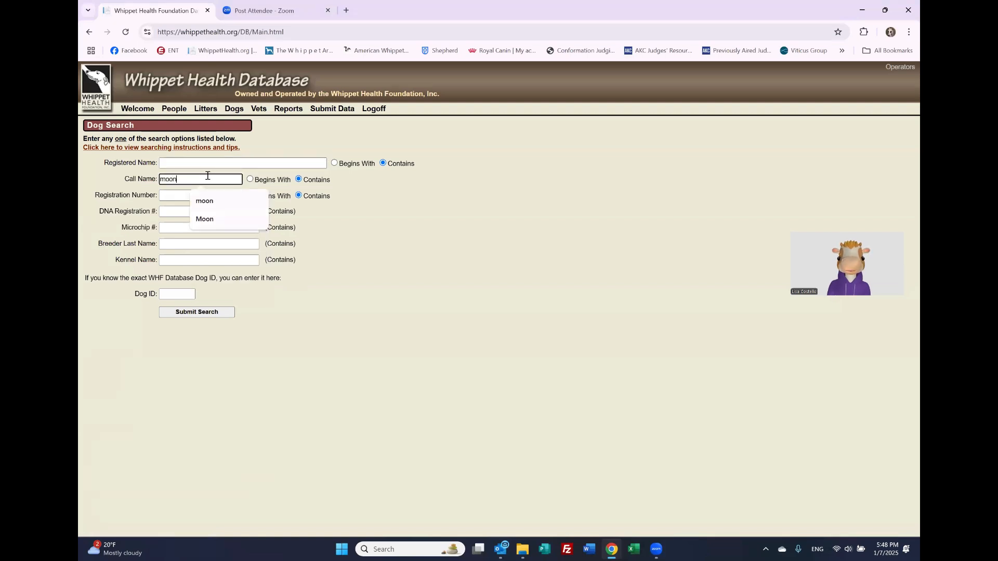
pyautogui.click(188, 312)
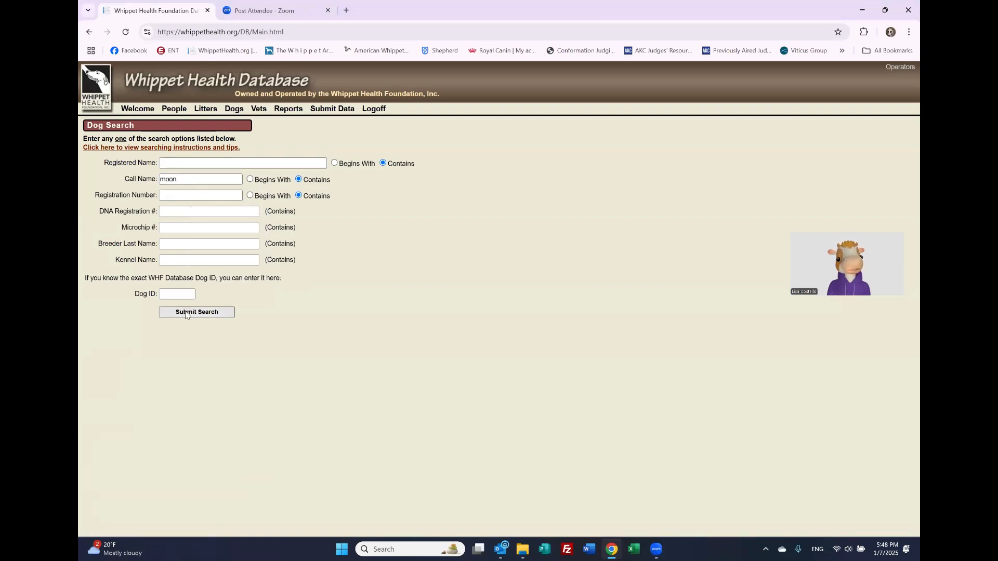
# Step: Open Moon's record, its litter, then sire WILLABE COWPOKE CALEB's record
pyautogui.click(96, 168)
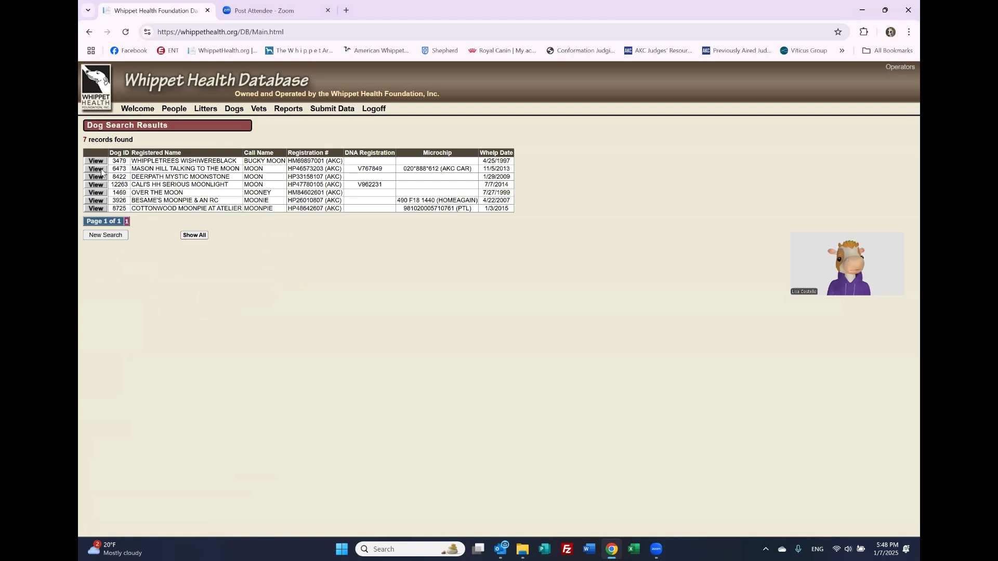
pyautogui.click(344, 168)
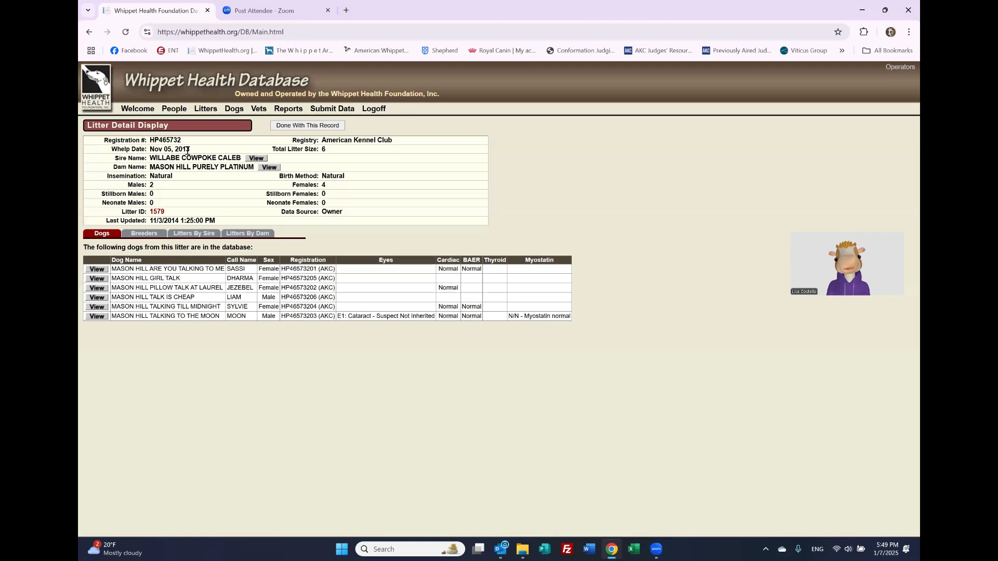
pyautogui.click(255, 159)
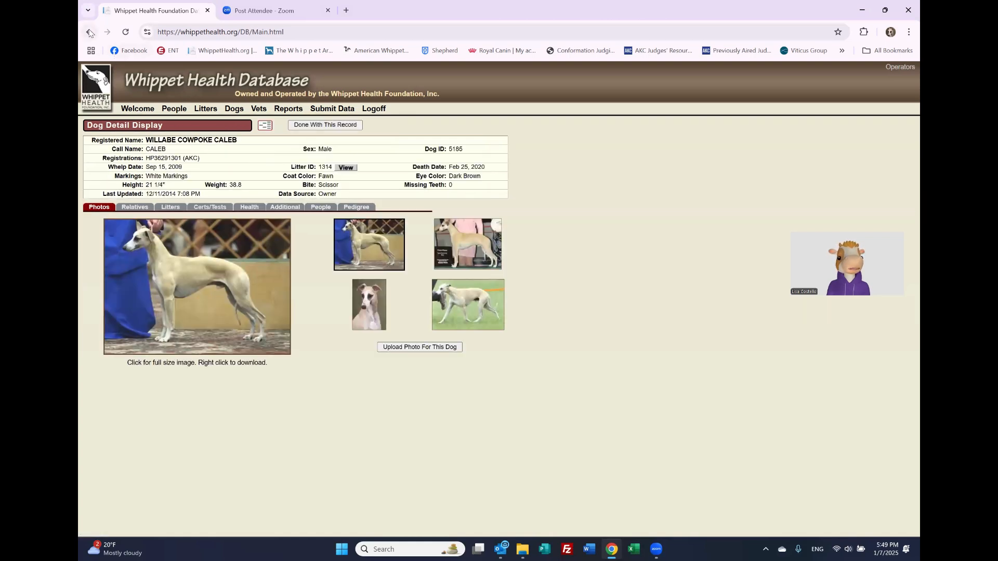
pyautogui.click(89, 33)
pyautogui.click(269, 167)
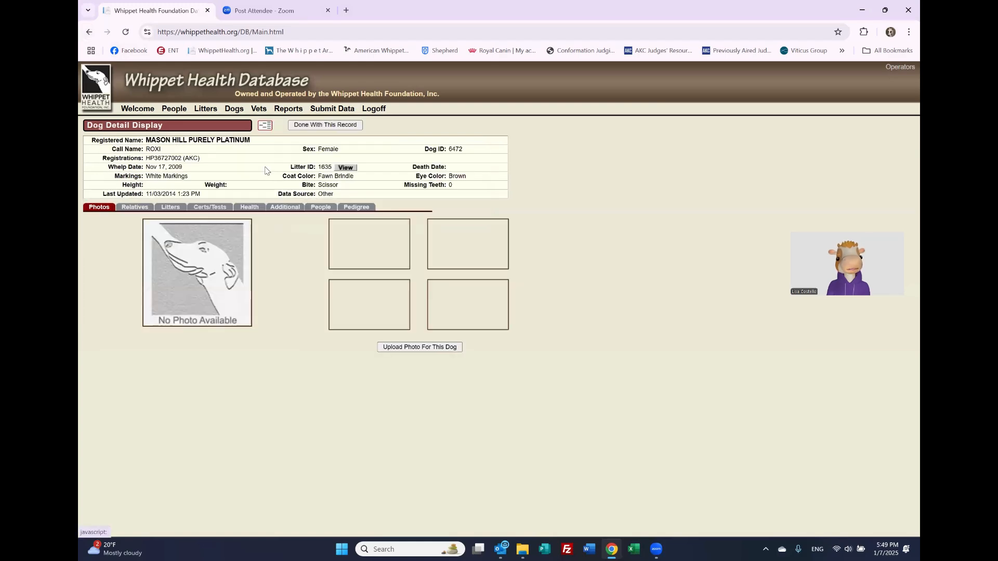
pyautogui.click(89, 32)
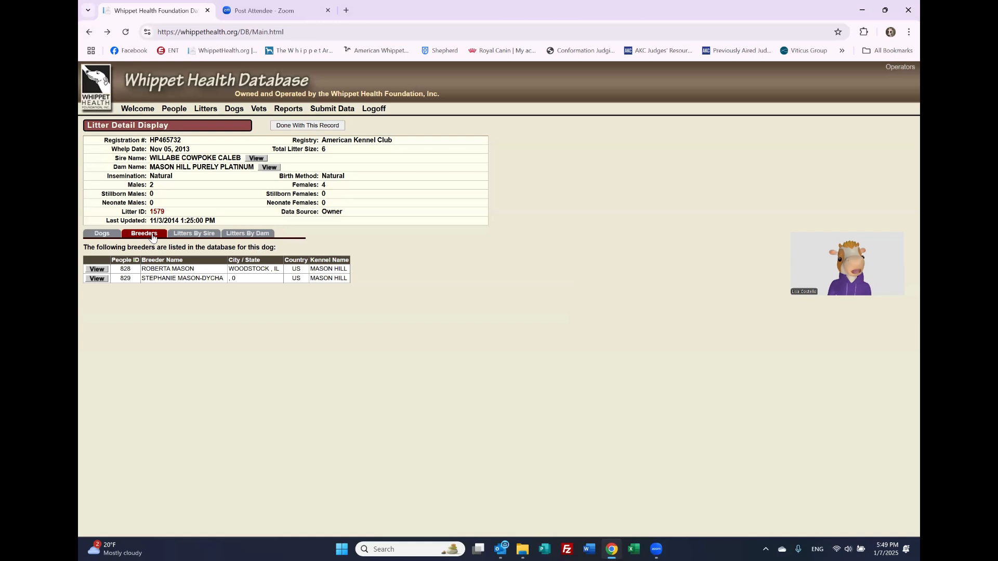
pyautogui.click(188, 235)
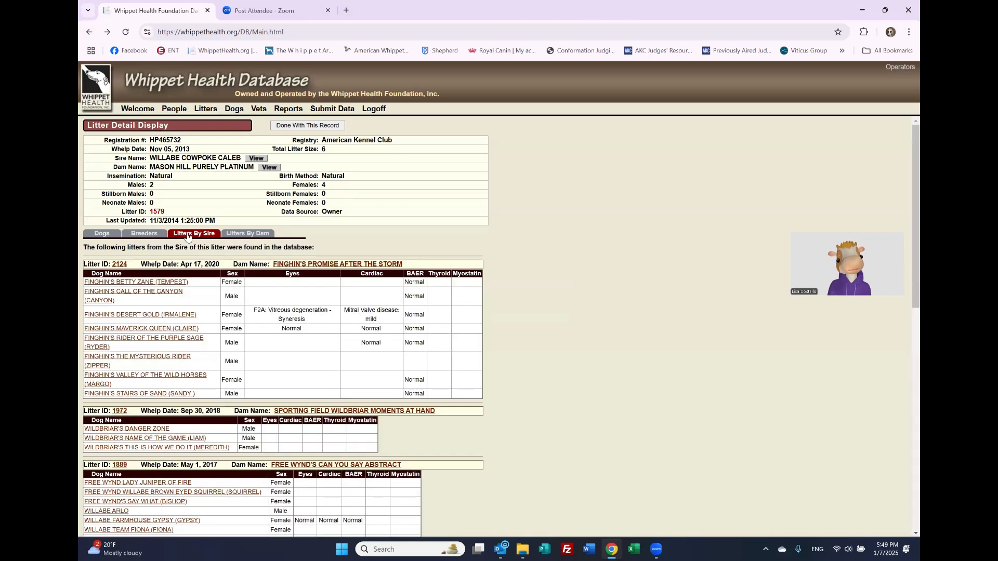
pyautogui.click(236, 237)
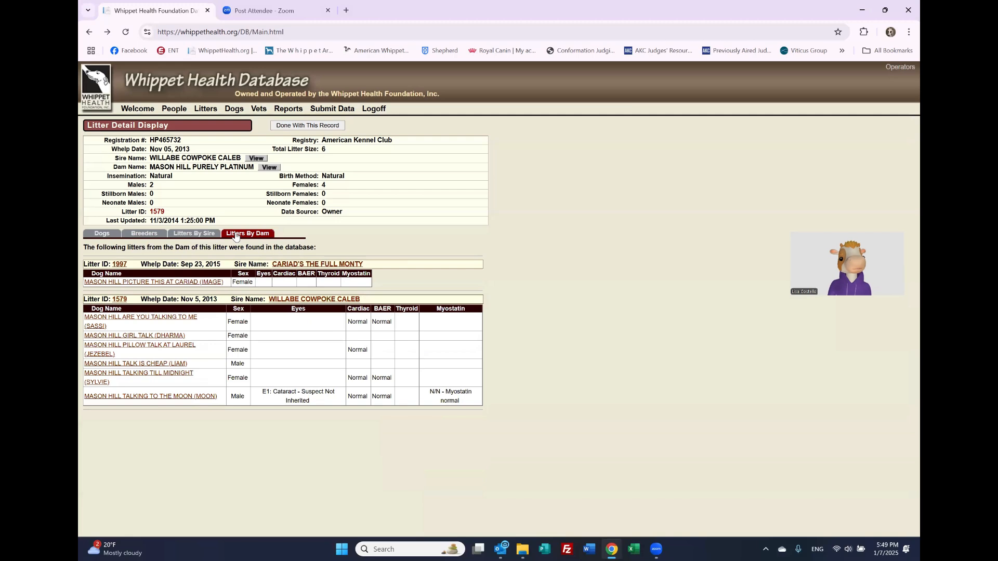
pyautogui.click(202, 237)
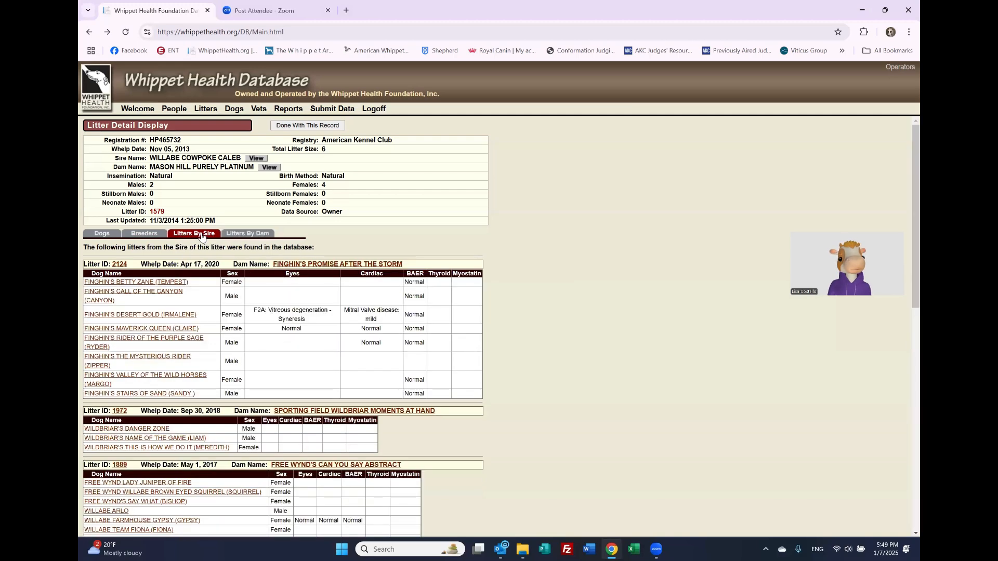
pyautogui.click(156, 237)
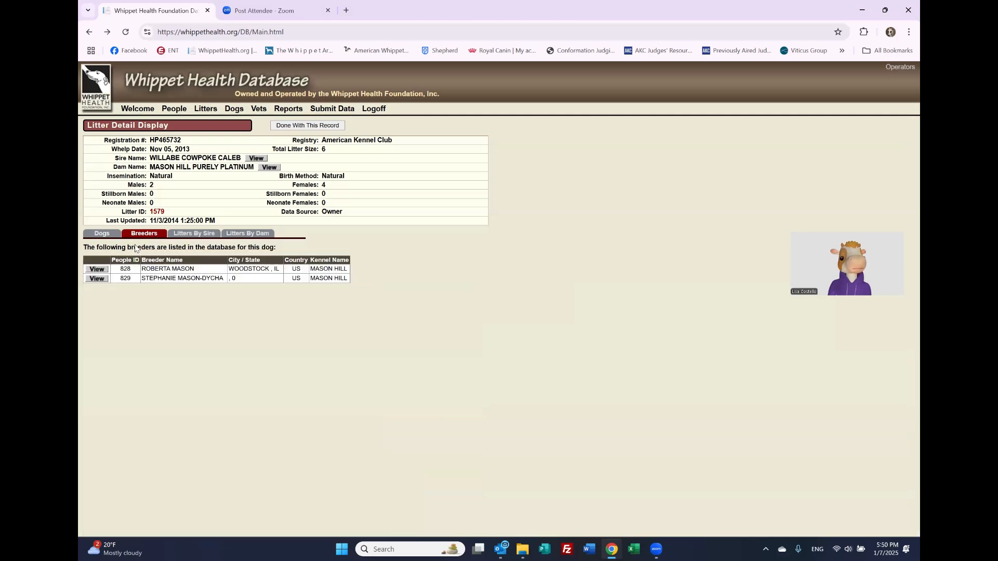
# Step: Check the first breeder's Litters Bred, then open MASON HILL ARE YOU TALKING TO ME from litter 1579
pyautogui.click(97, 270)
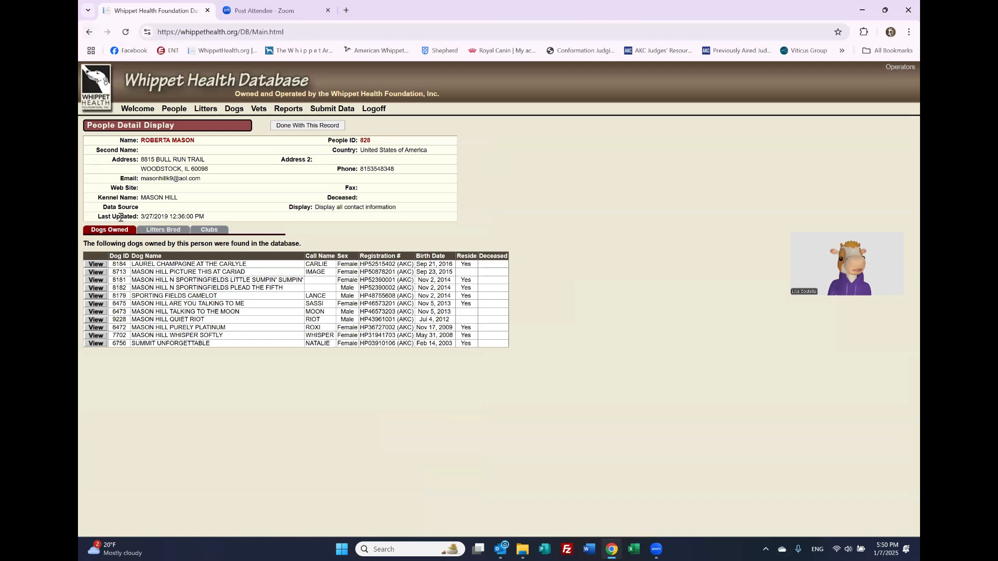
pyautogui.click(149, 231)
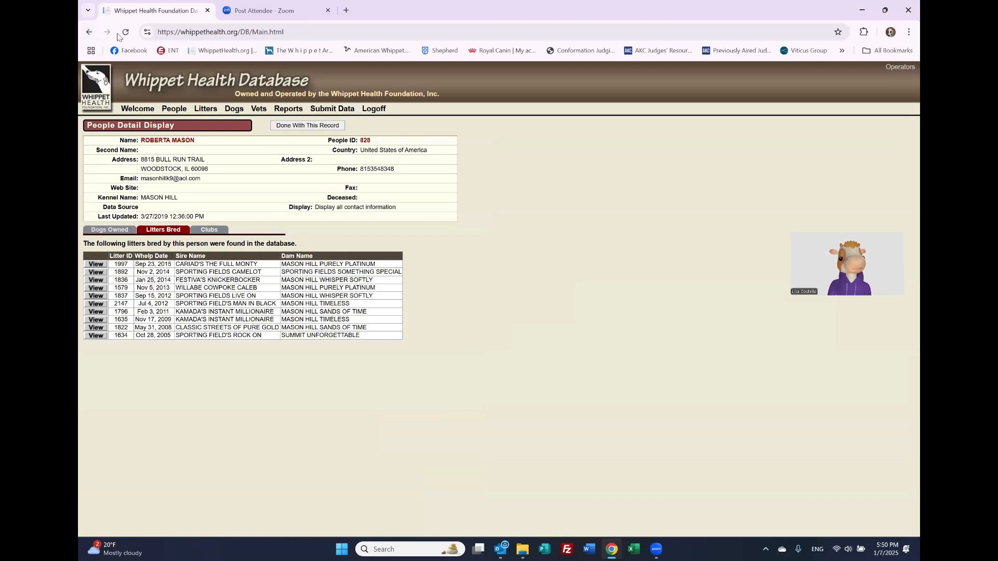
pyautogui.click(89, 32)
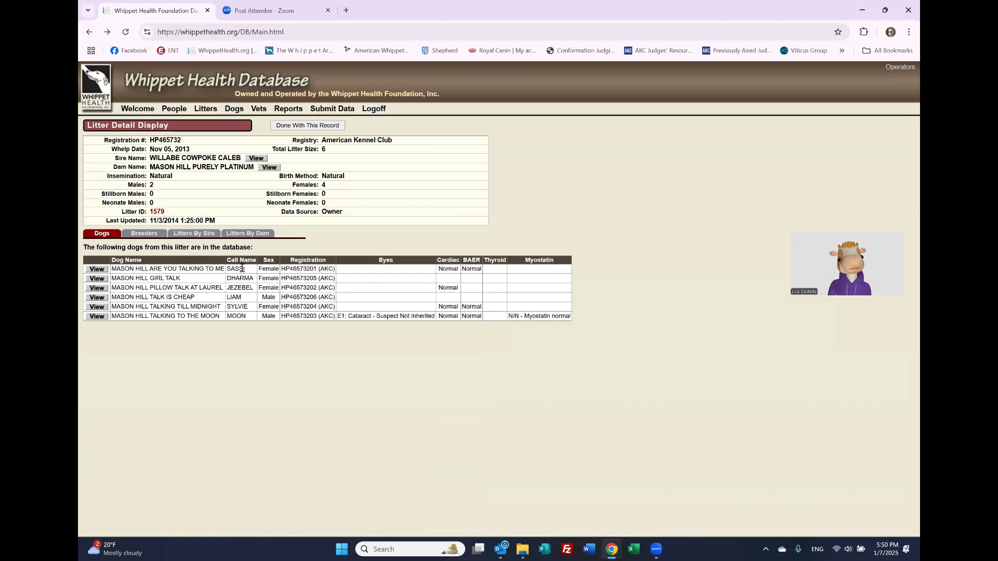
pyautogui.click(99, 270)
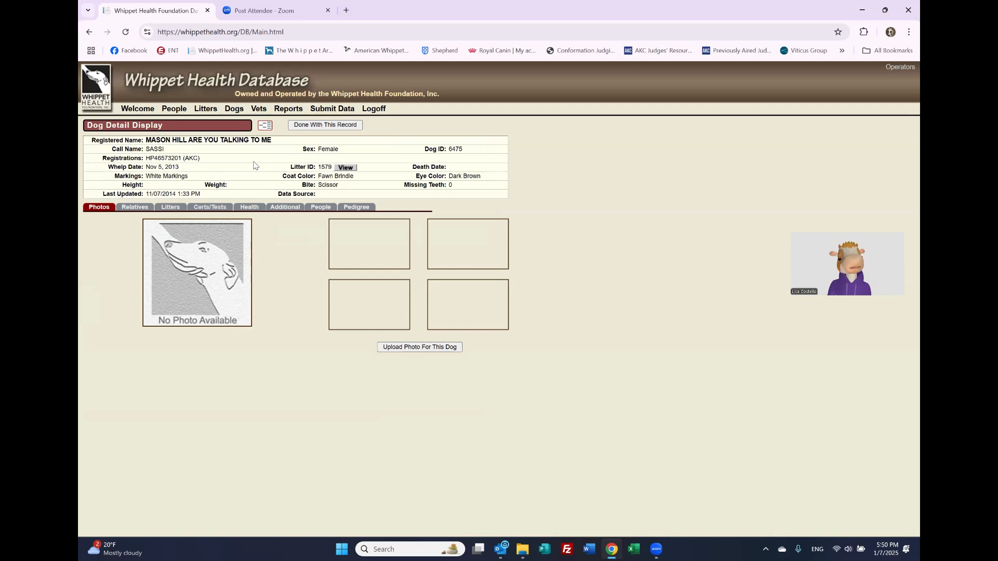
# Step: Scroll through a blank Litter Submission Form, then go to the WhippetHealth.org home page
pyautogui.click(206, 109)
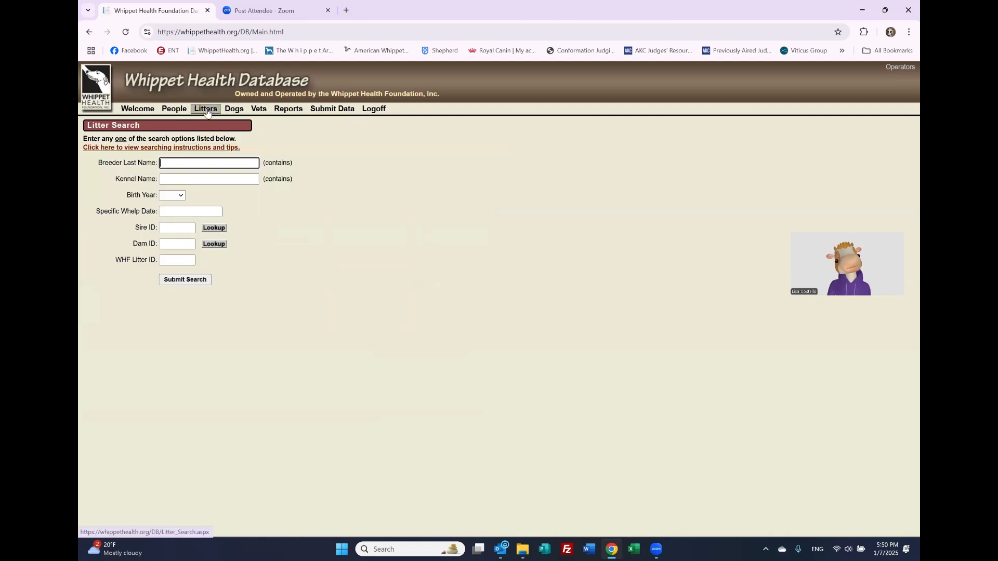
pyautogui.click(324, 109)
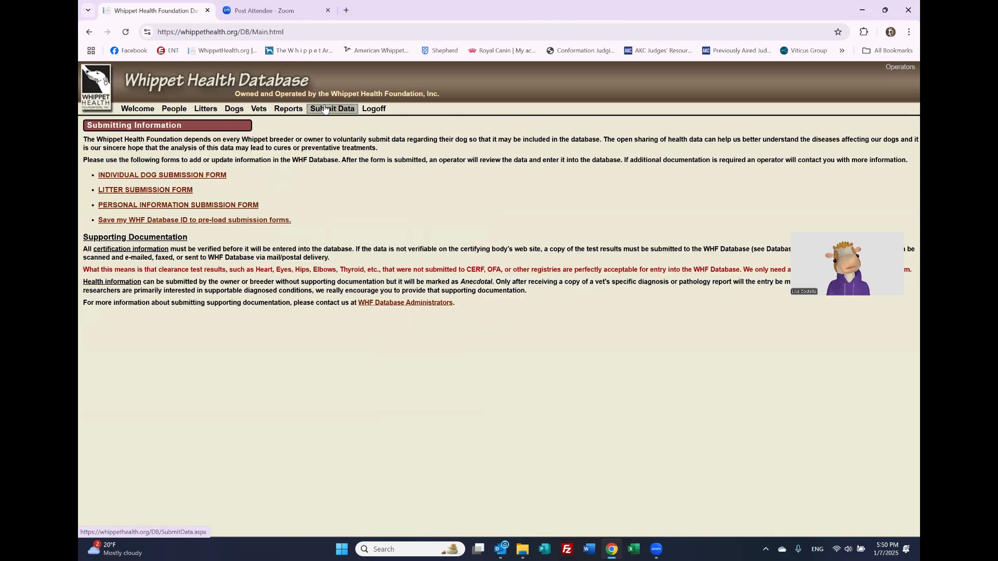
pyautogui.click(172, 190)
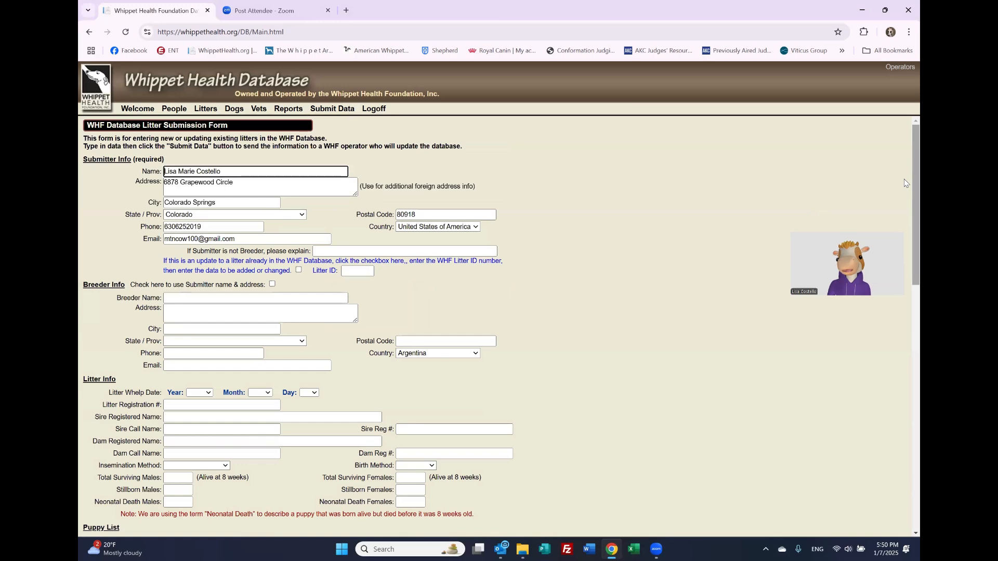
pyautogui.moveTo(914, 183); pyautogui.dragTo(904, 223)
pyautogui.scroll(-6, 906, 227)
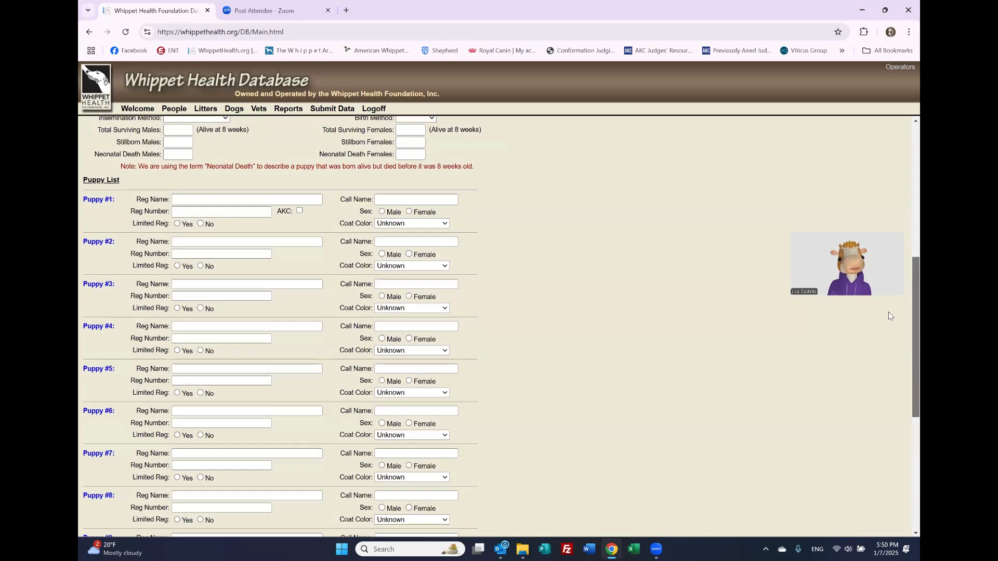
pyautogui.scroll(-2, 886, 329)
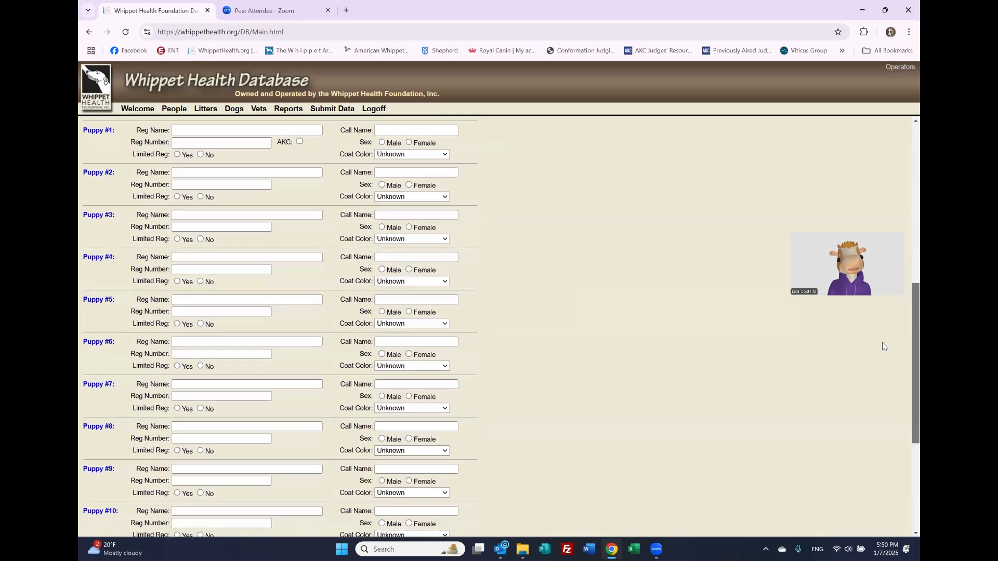
pyautogui.scroll(8, 882, 342)
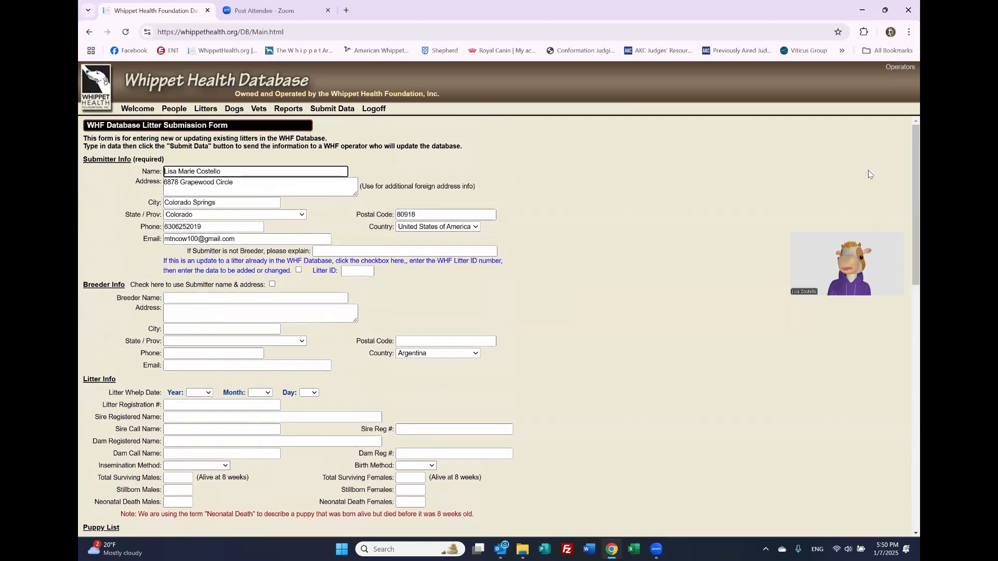
pyautogui.moveTo(915, 200); pyautogui.dragTo(887, 481)
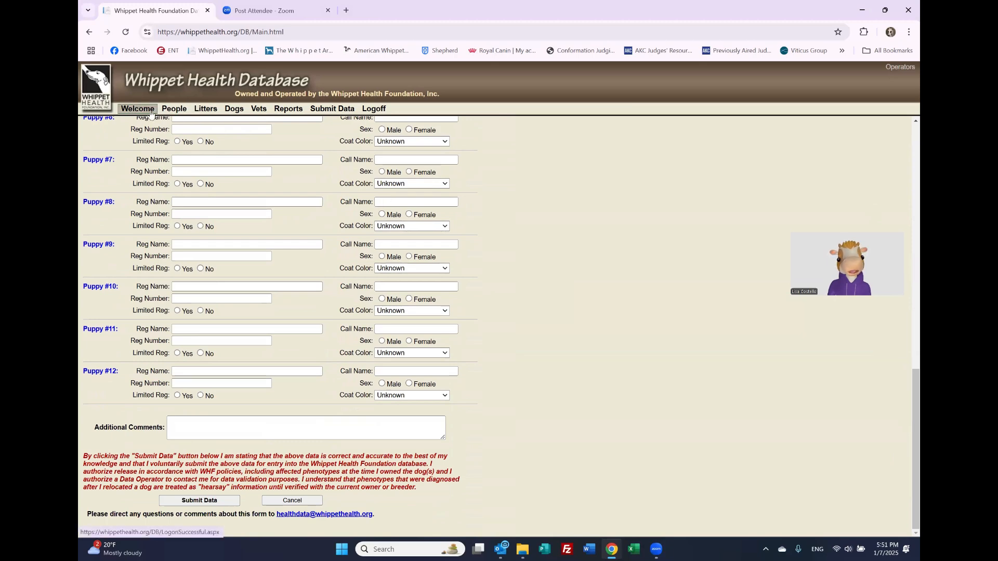
pyautogui.click(227, 51)
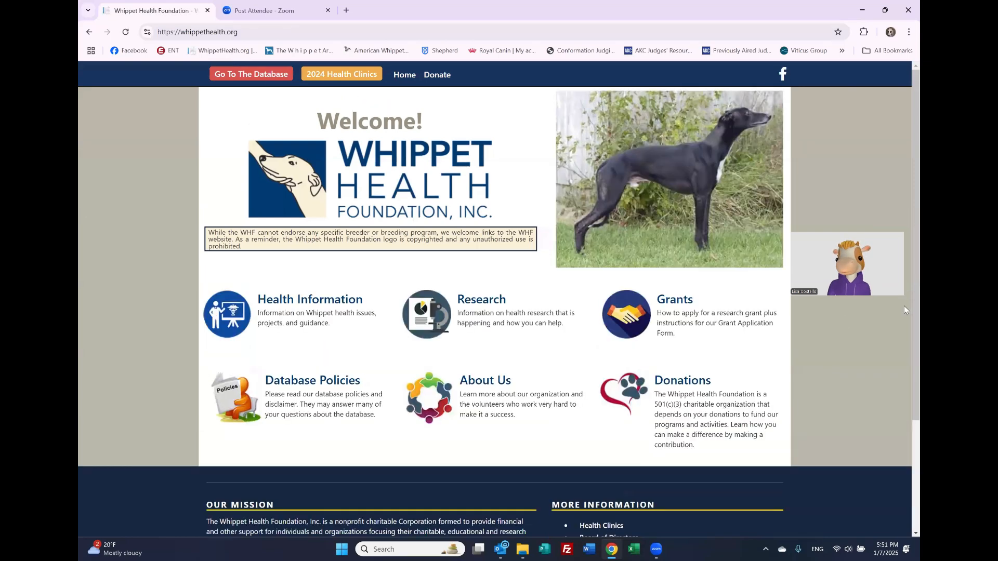
# Step: Re-enter the database from Contact Us and search People by ID 2
pyautogui.scroll(-3, 903, 443)
pyautogui.click(603, 466)
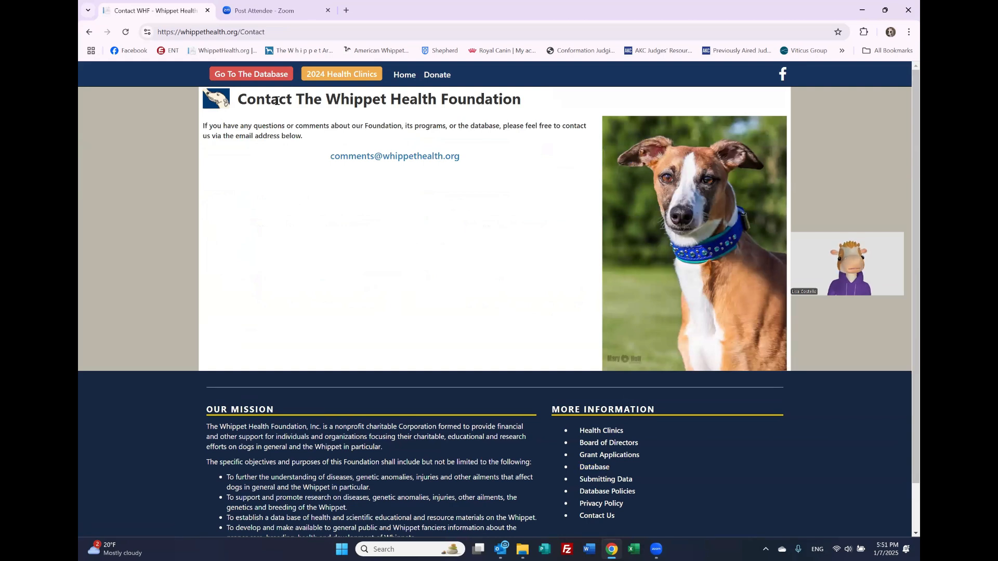
pyautogui.click(275, 77)
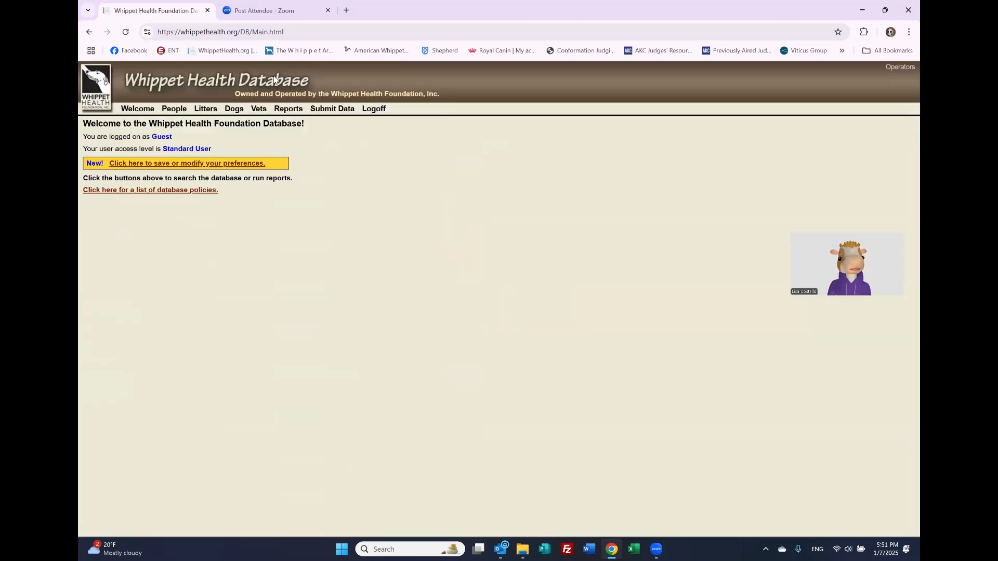
pyautogui.click(176, 110)
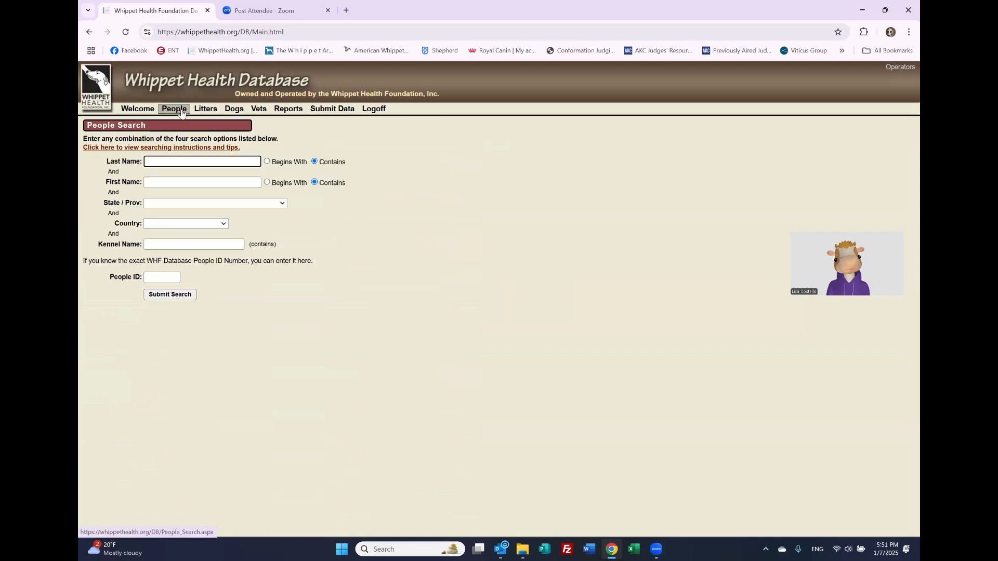
pyautogui.click(156, 277)
pyautogui.write('2')
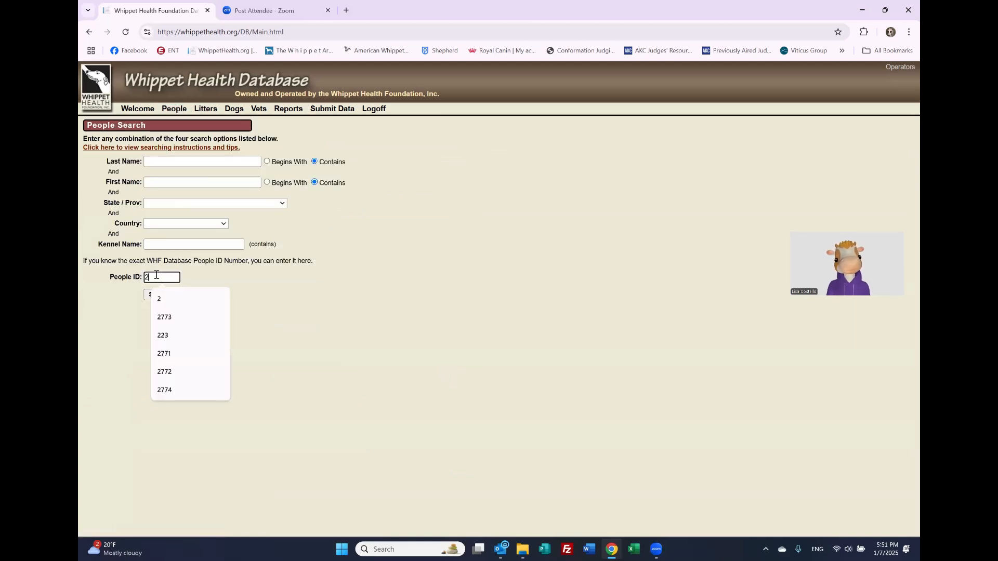
pyautogui.press('Return')
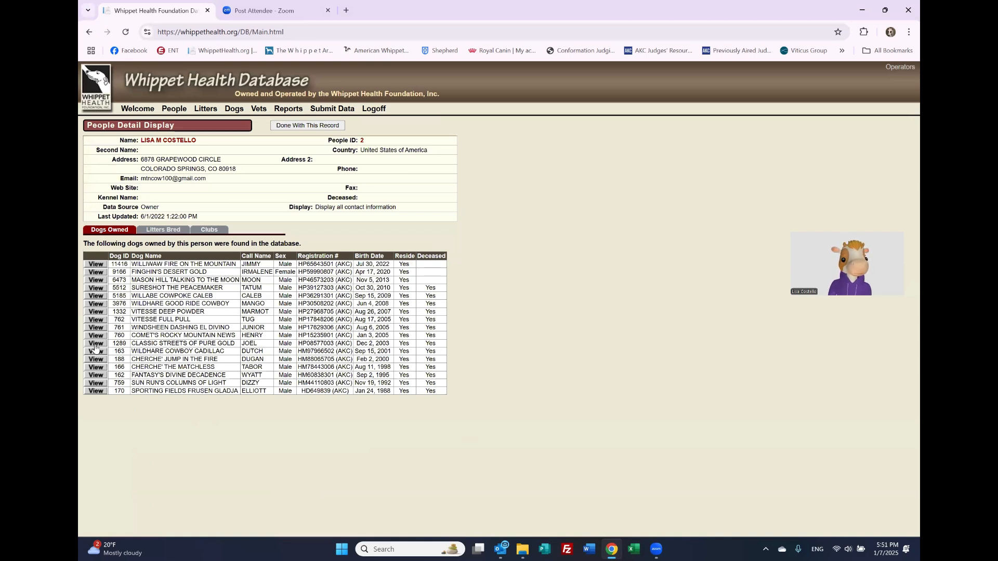
# Step: On Moon's Pedigree tab, view the 5-generation vertical pedigree PDF, then close it
pyautogui.click(105, 282)
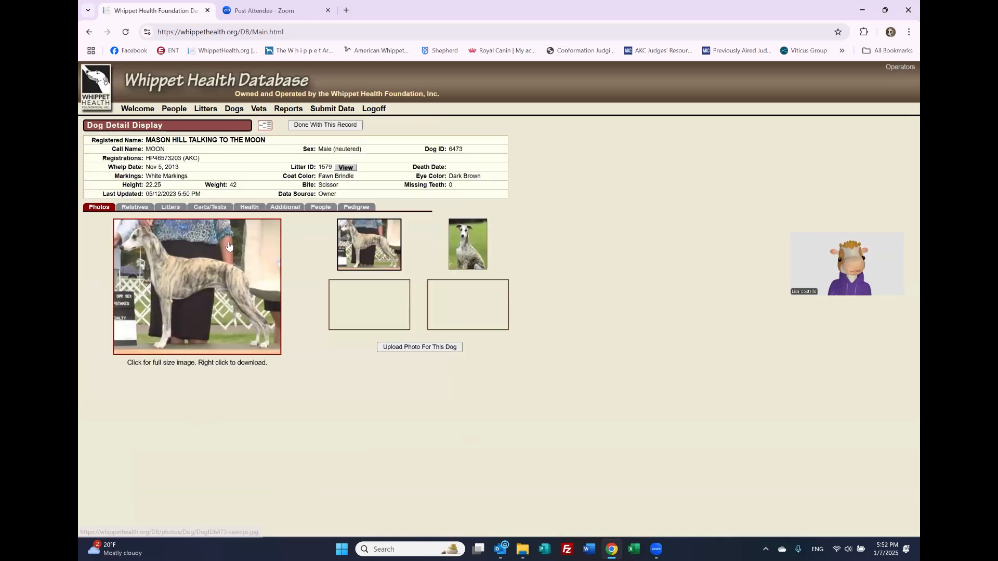
pyautogui.click(352, 209)
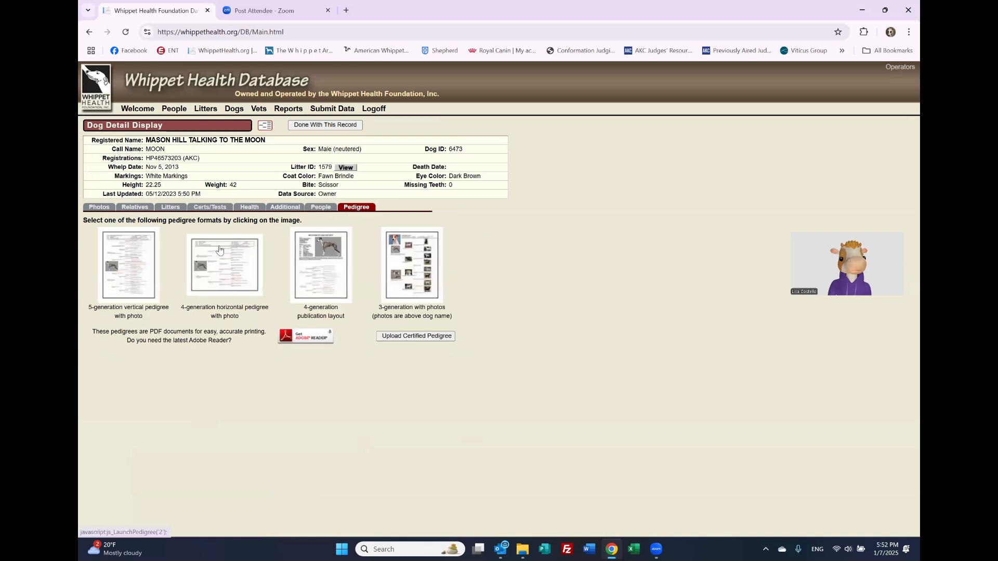
pyautogui.click(150, 274)
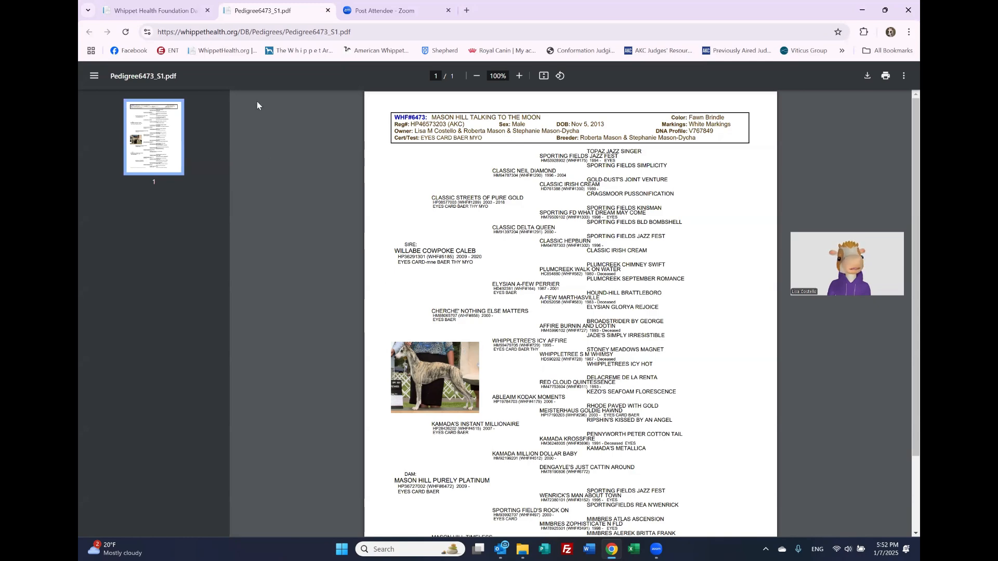
pyautogui.click(326, 11)
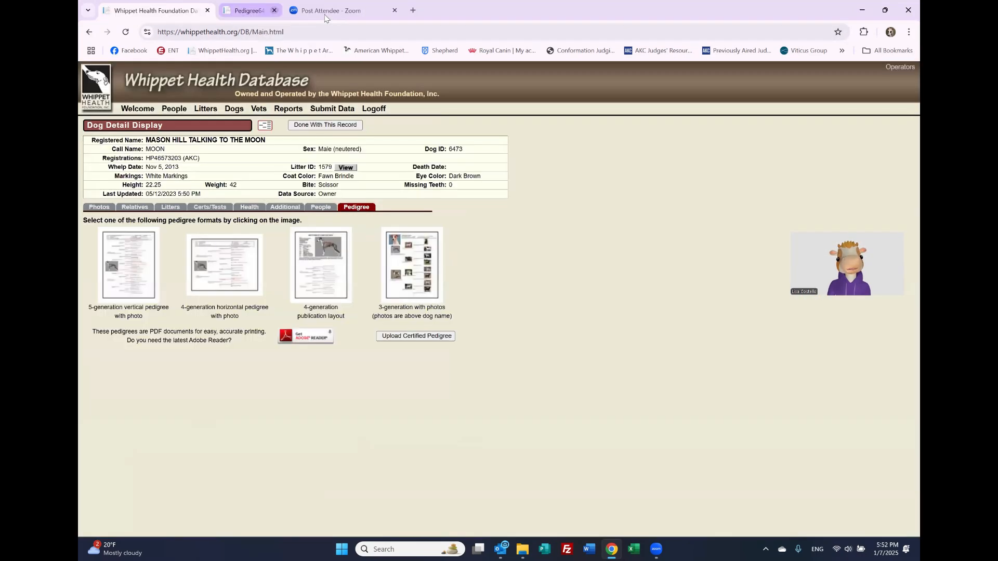